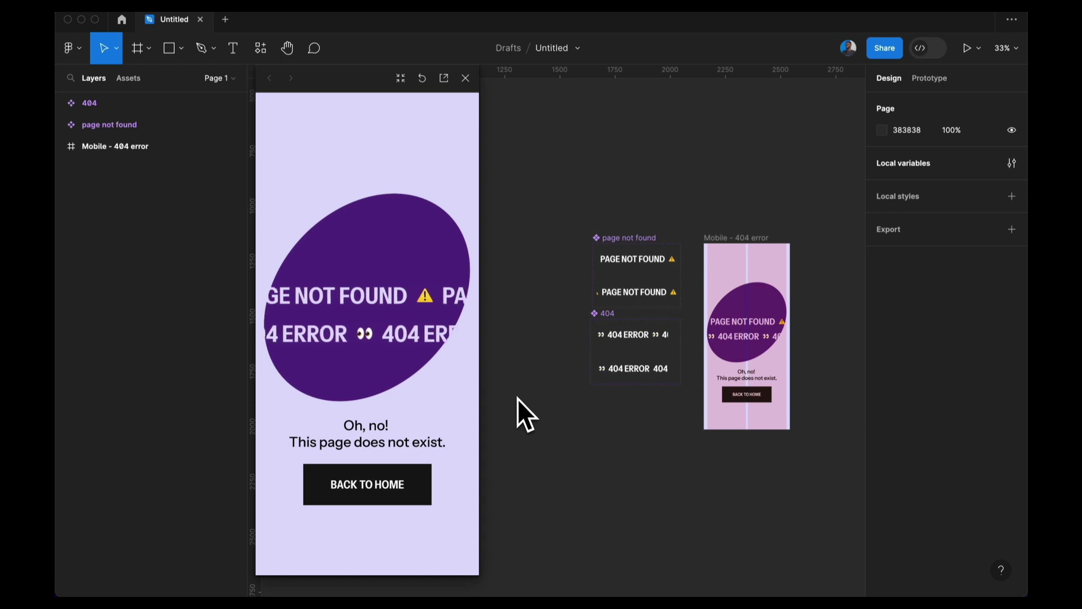
# Create a new blank Figma design file.
pyautogui.press('super+n')
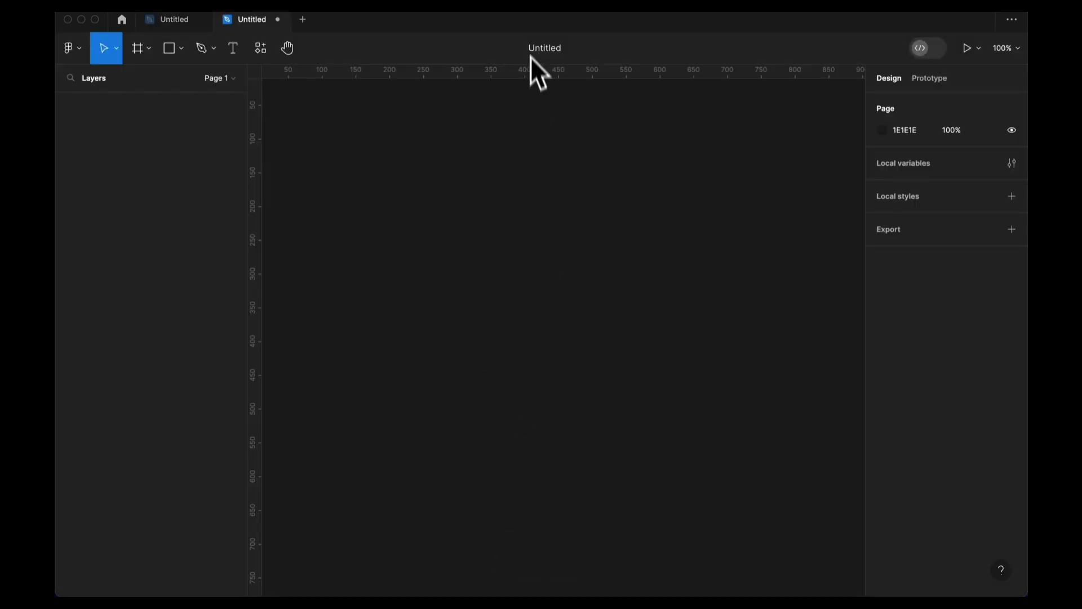
# Rename the untitled file to 'Marquee Slider'.
pyautogui.click(551, 50)
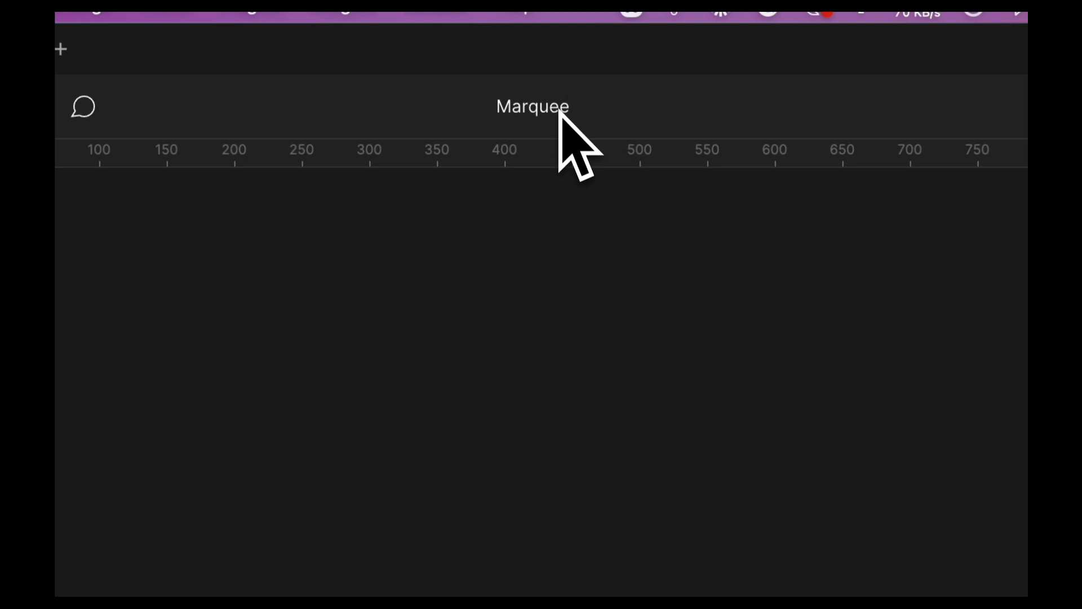
pyautogui.write('Marquee Slider')
pyautogui.press('Return')
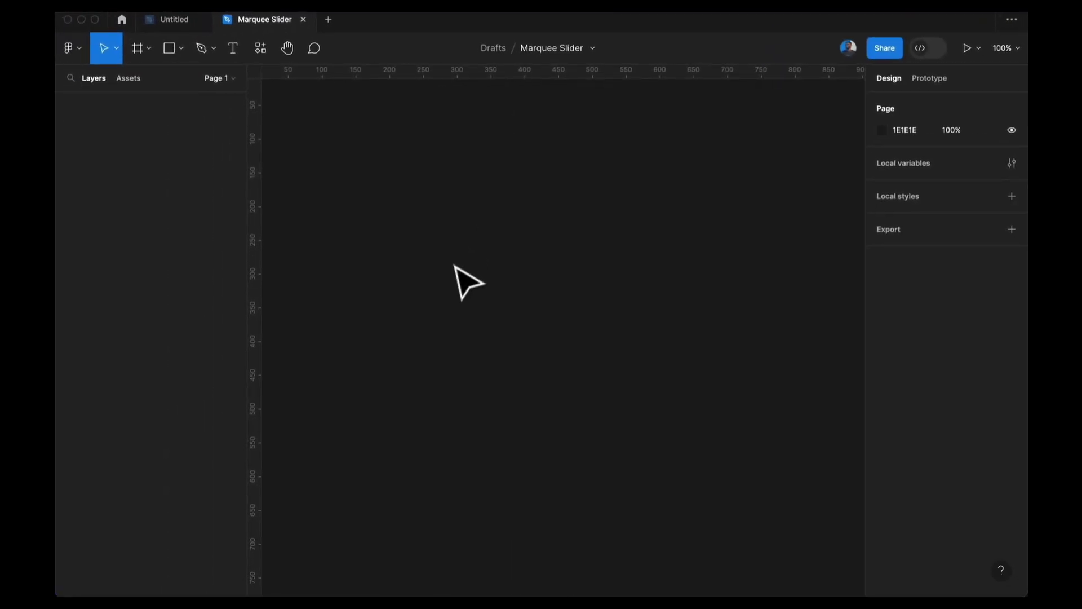
# Add a 390×844 iPhone 13 / 13 Pro frame named 'Mobille - 404 error page'.
pyautogui.press('a')
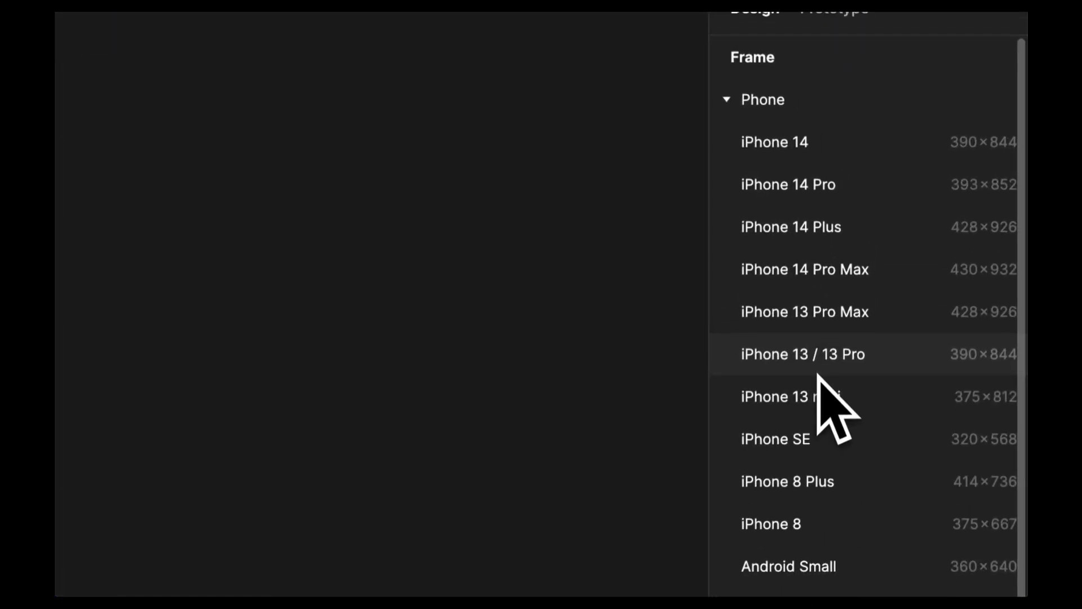
pyautogui.click(816, 361)
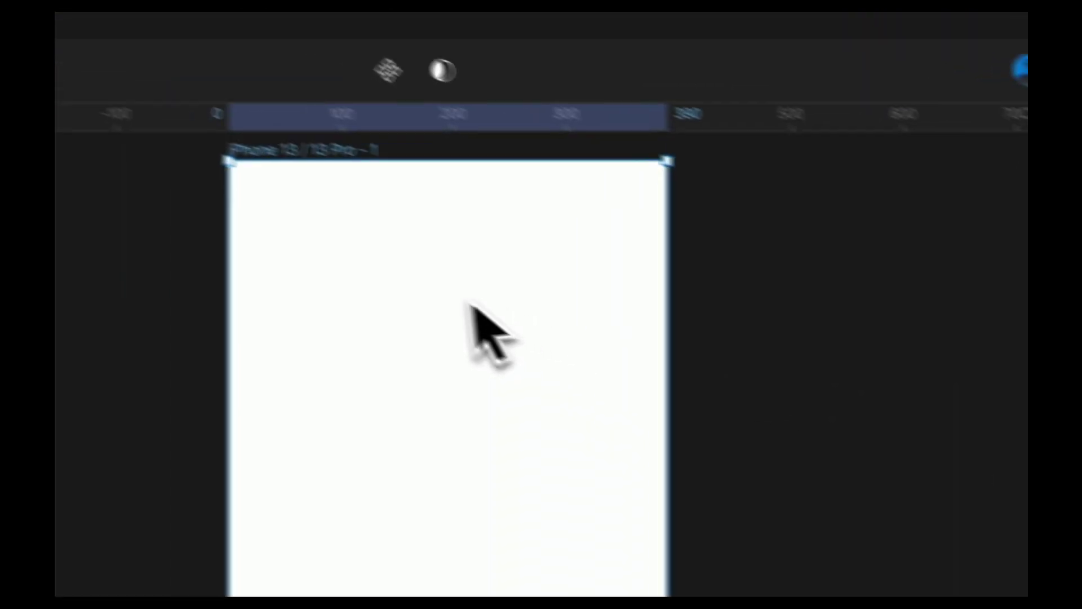
pyautogui.doubleClick(418, 190)
pyautogui.write('Mobille - ')
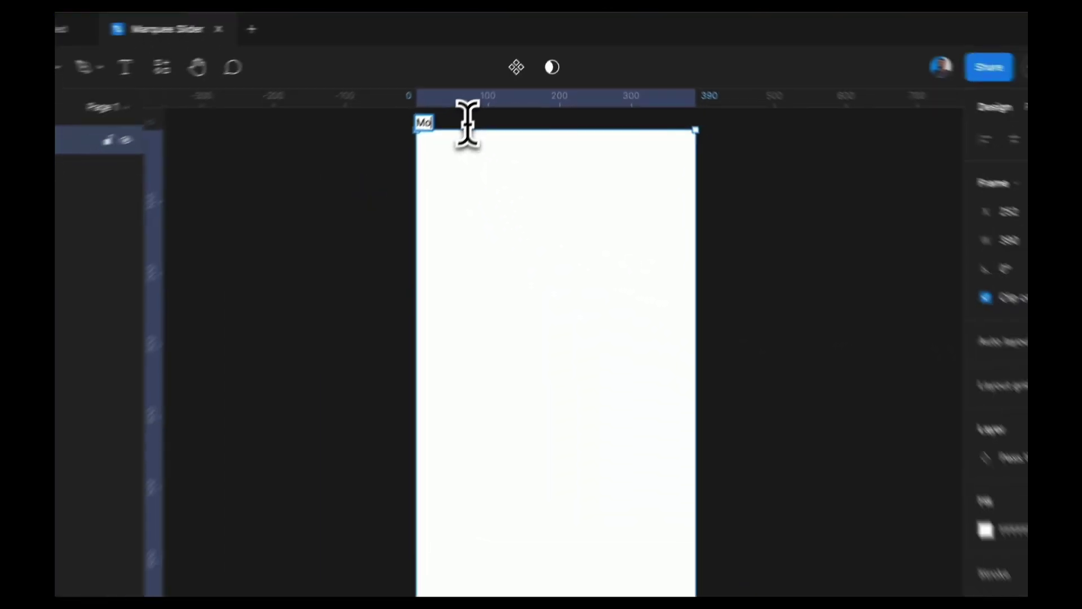
pyautogui.write('404')
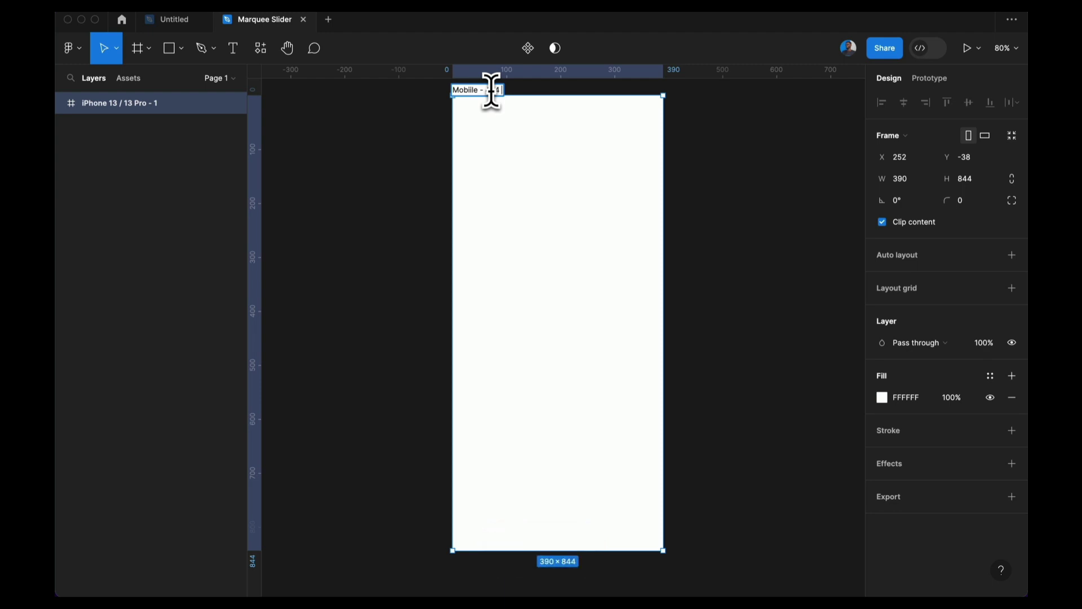
pyautogui.write(' error pag')
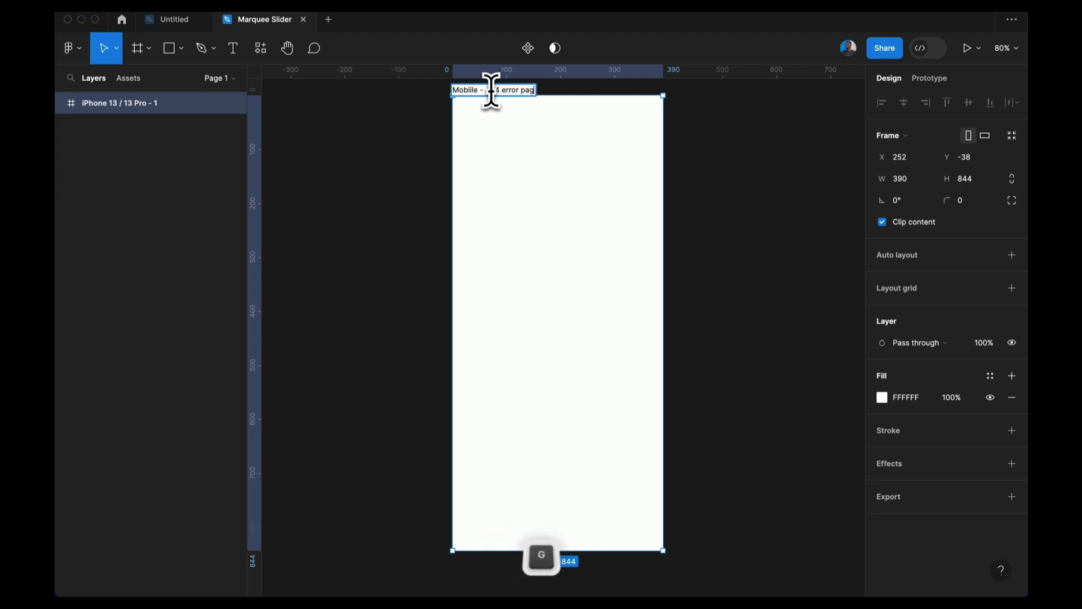
pyautogui.write('e')
pyautogui.press('Return')
pyautogui.click(391, 194)
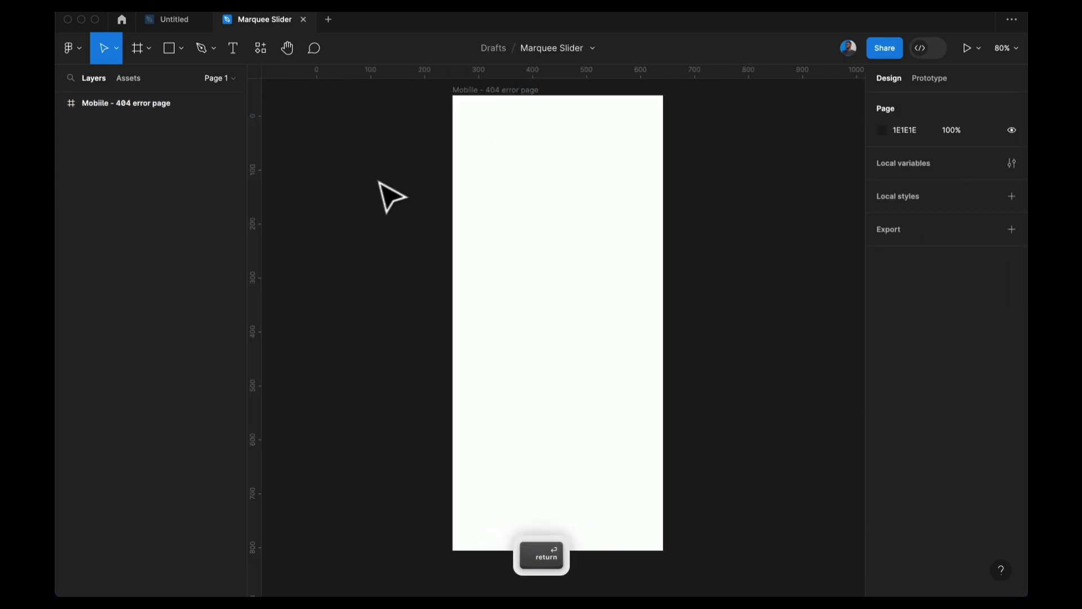
pyautogui.scroll(-3, 375, 198)
# Draw a tilted grey ellipse on the frame, centre it horizontally and widen it to about 316×348.
pyautogui.click(471, 125)
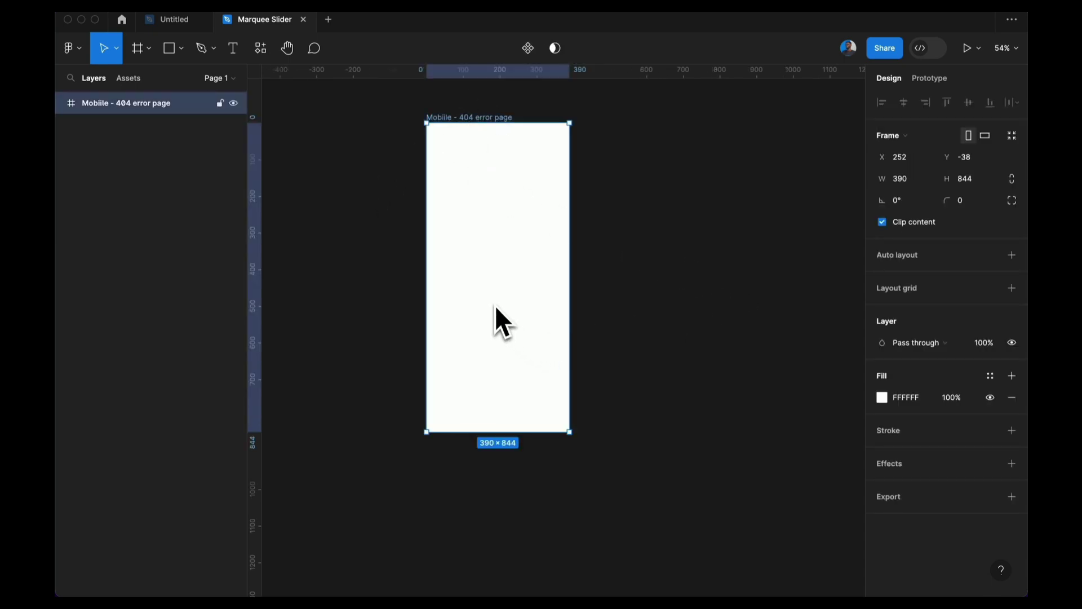
pyautogui.press('o')
pyautogui.moveTo(447, 211)
pyautogui.mouseDown()
pyautogui.moveTo(538, 327)
pyautogui.moveTo(562, 340)
pyautogui.moveTo(519, 358)
pyautogui.mouseUp()
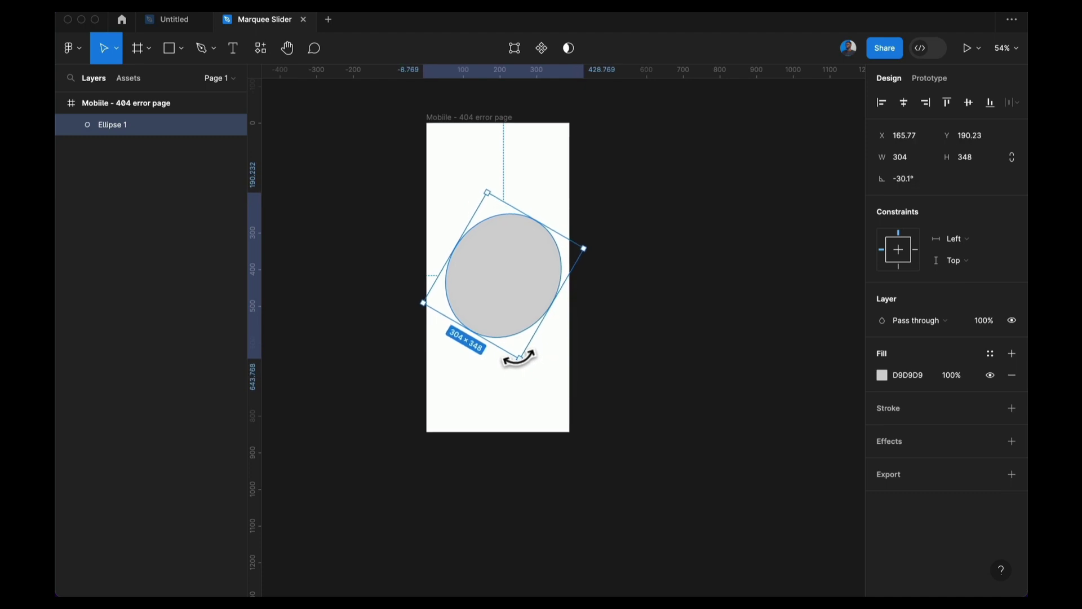
pyautogui.moveTo(508, 303); pyautogui.dragTo(498, 282)
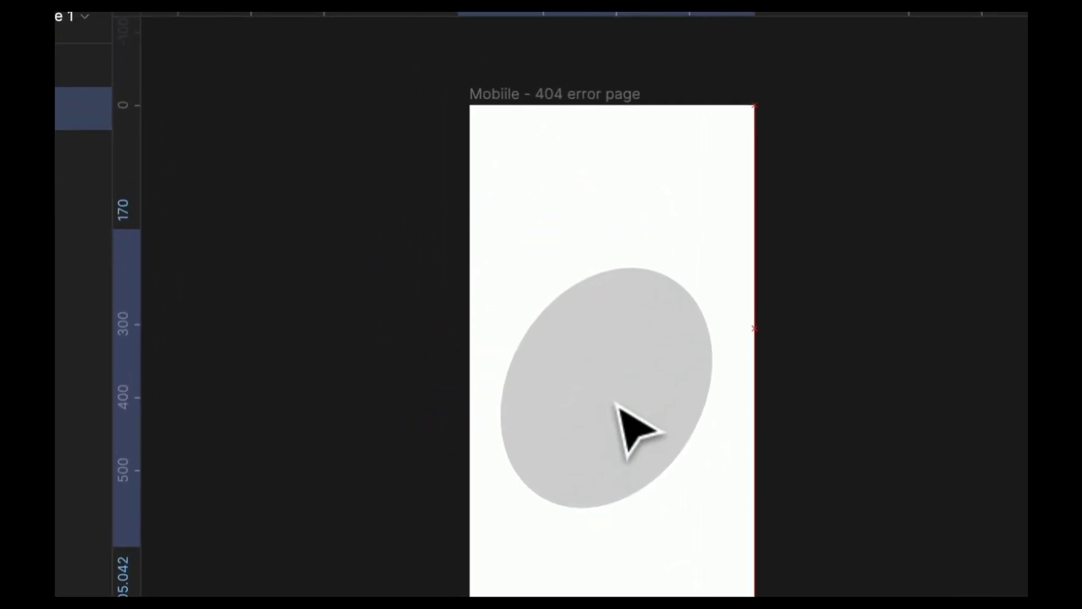
pyautogui.moveTo(616, 403); pyautogui.dragTo(624, 400)
pyautogui.scroll(5, 698, 445)
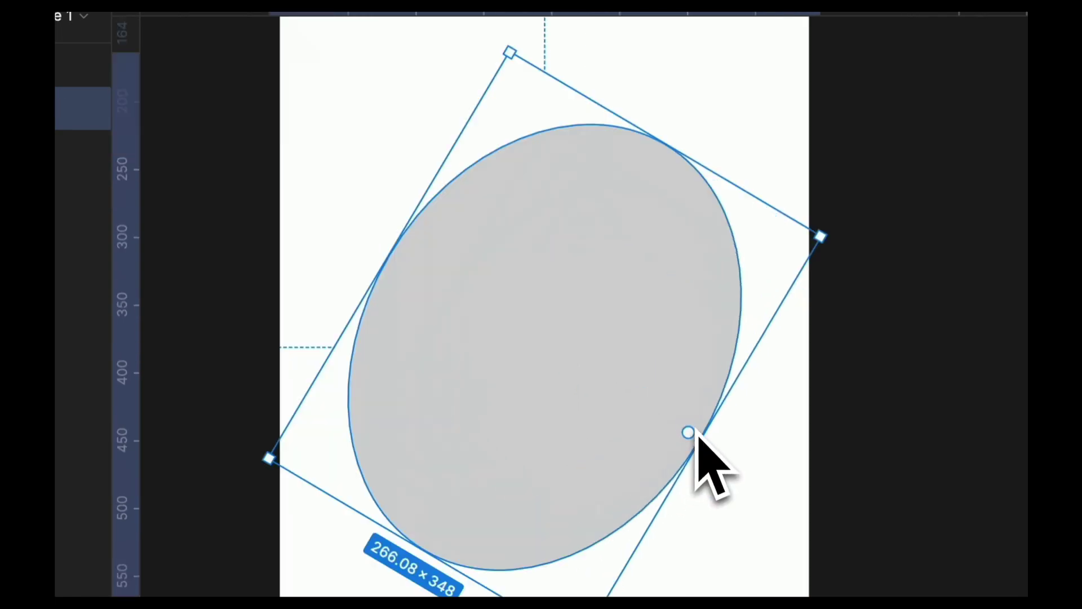
pyautogui.moveTo(710, 443); pyautogui.dragTo(744, 449)
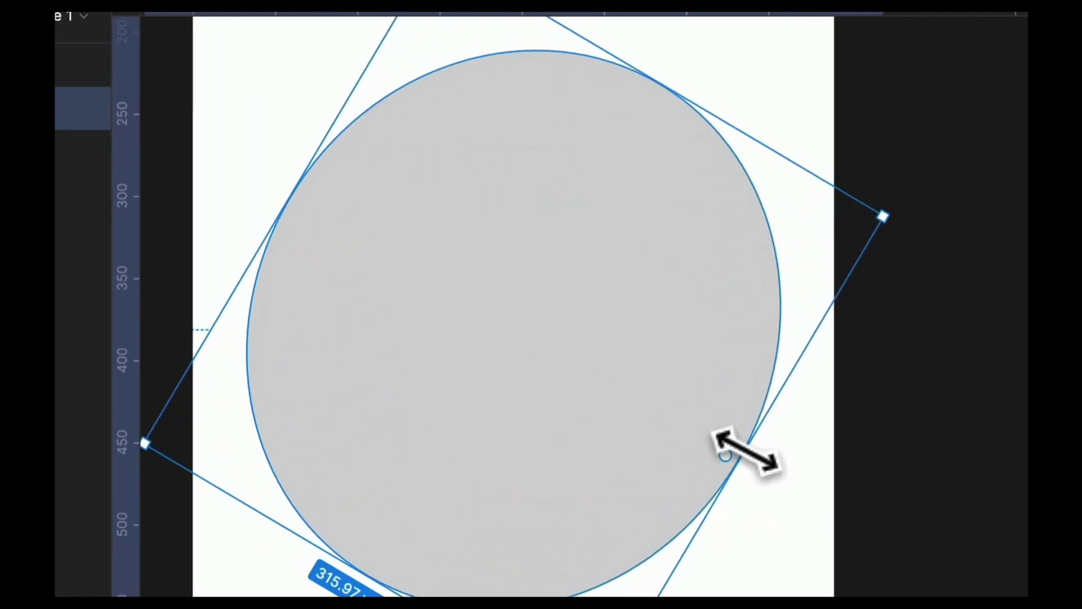
pyautogui.scroll(-3, 738, 468)
pyautogui.click(355, 313)
pyautogui.scroll(3, 335, 284)
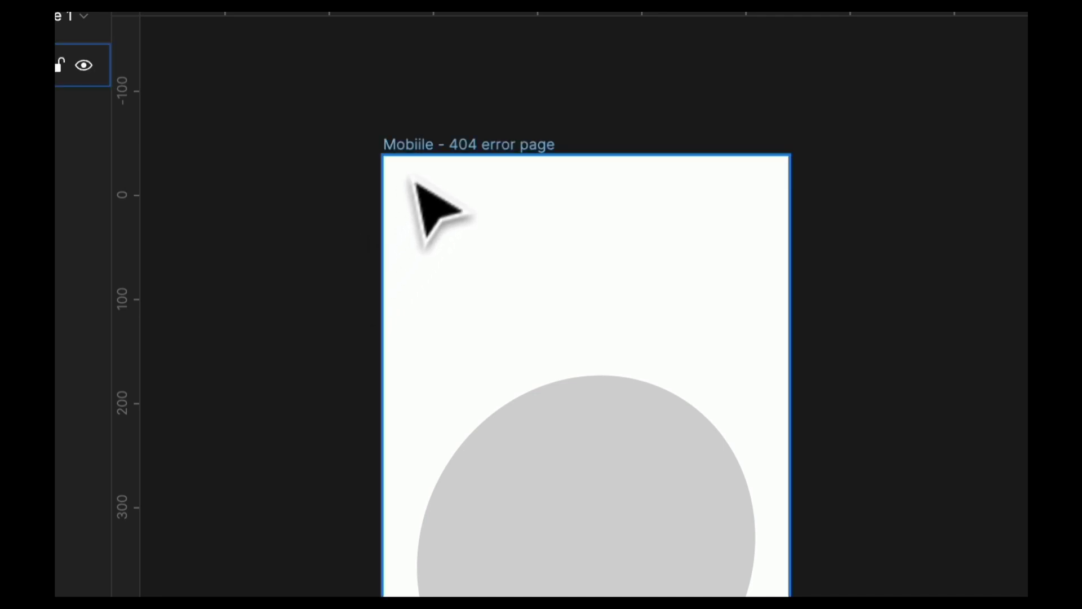
# Give the frame a 2-column layout grid with 16 margin and 20 gutter.
pyautogui.click(439, 143)
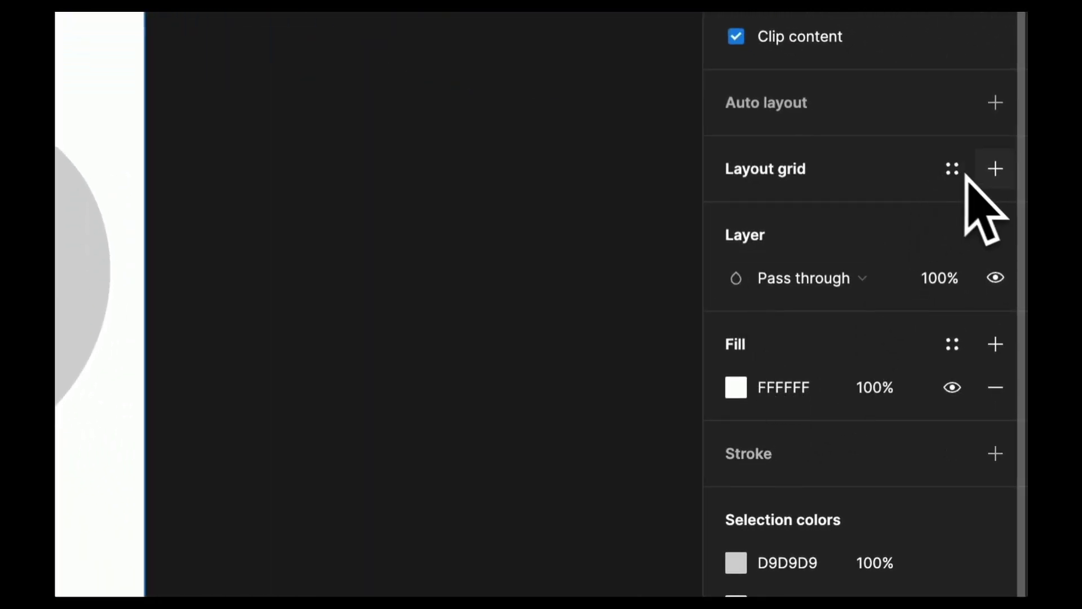
pyautogui.click(995, 168)
pyautogui.click(735, 212)
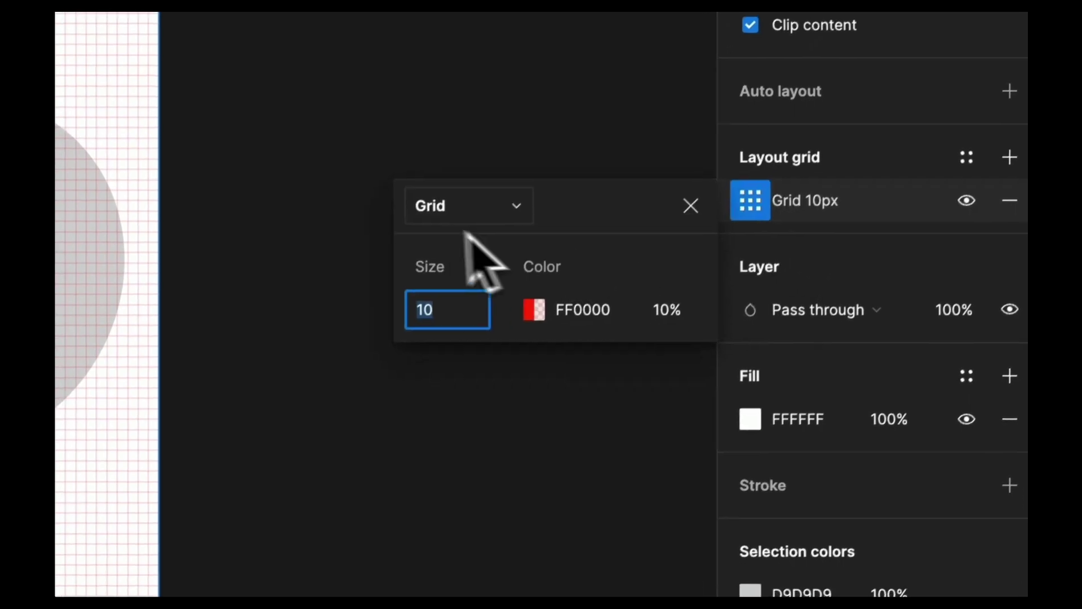
pyautogui.click(437, 219)
pyautogui.click(445, 248)
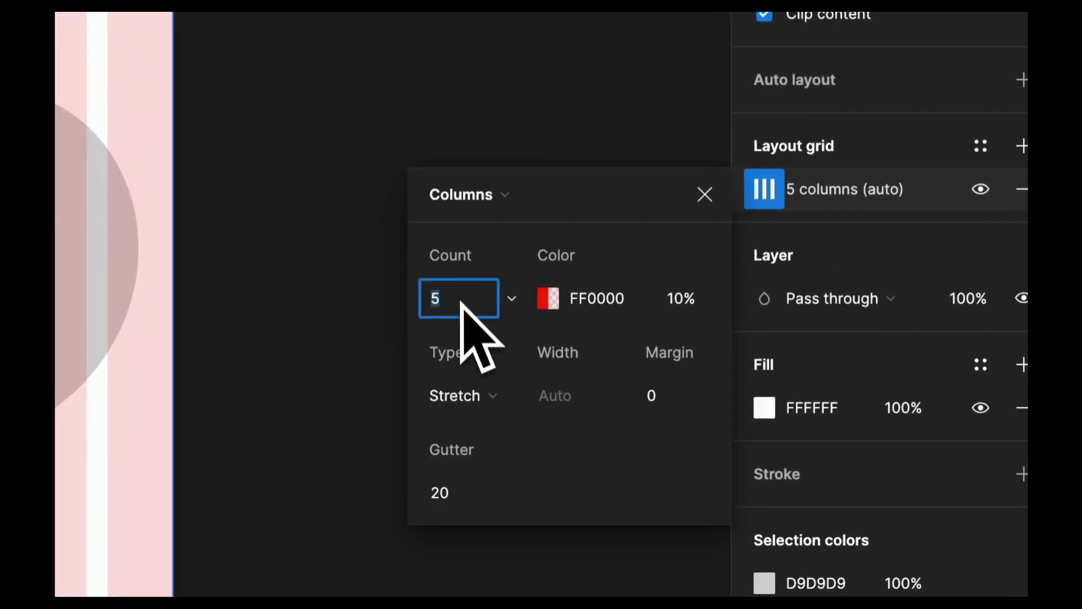
pyautogui.press('Return')
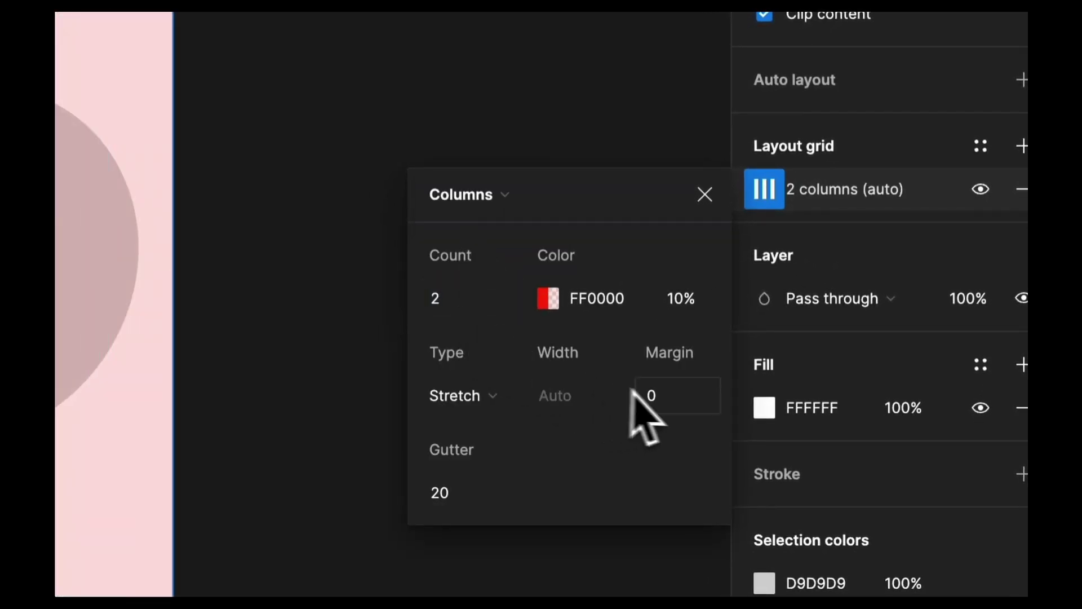
pyautogui.click(654, 395)
pyautogui.write('16')
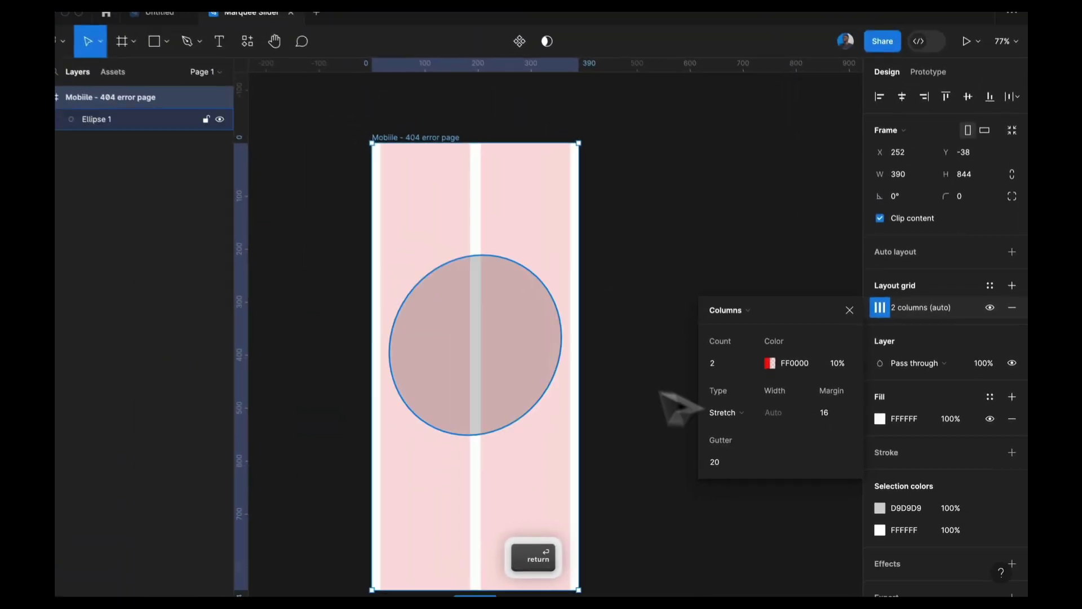
pyautogui.click(544, 367)
pyautogui.scroll(5, 549, 372)
pyautogui.scroll(-3, 583, 398)
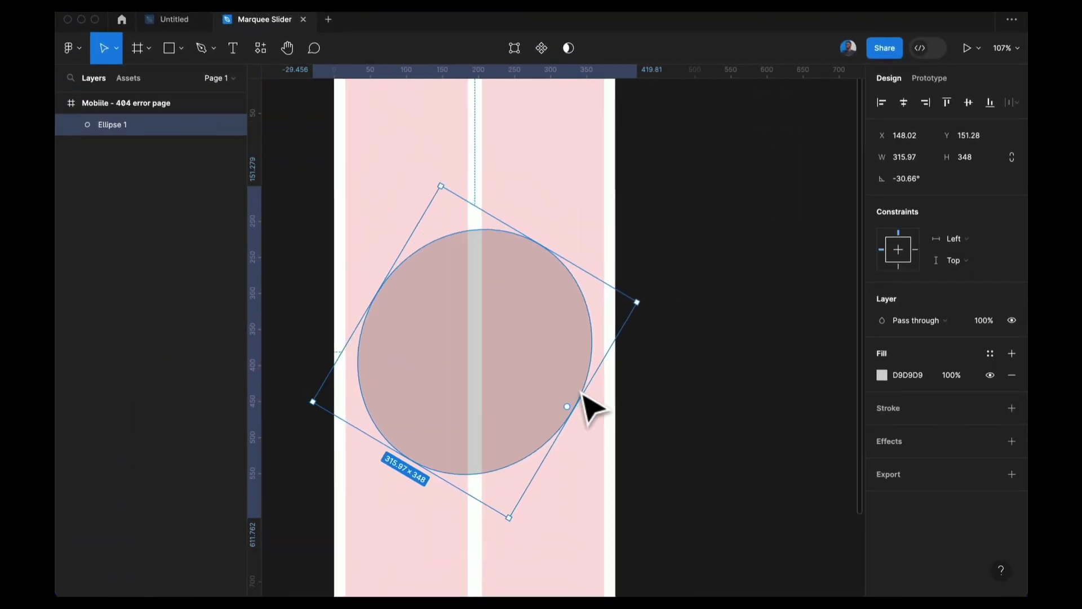
pyautogui.moveTo(581, 404); pyautogui.dragTo(596, 402)
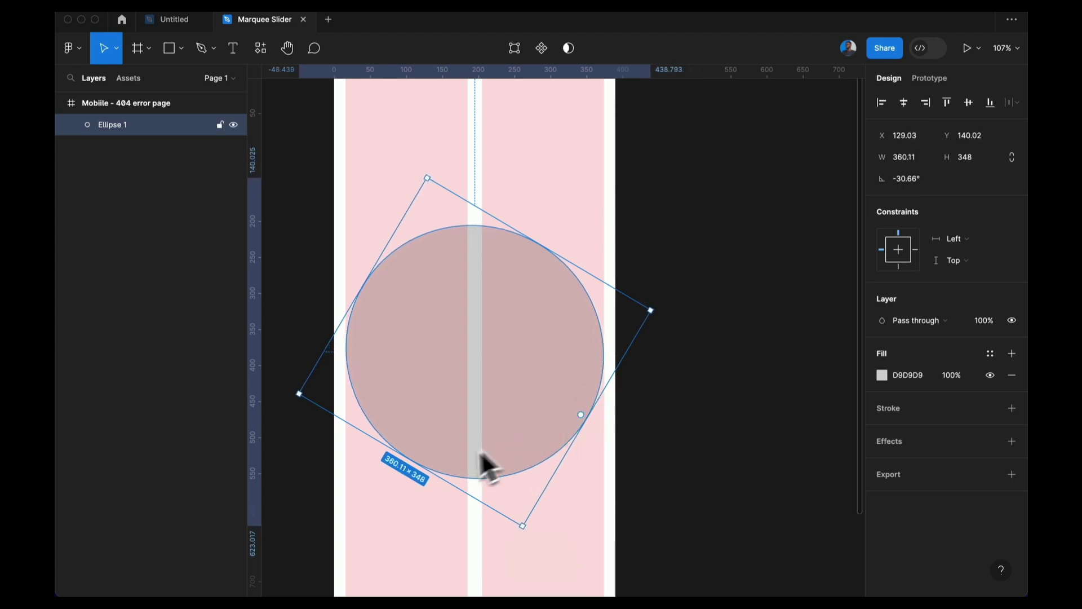
pyautogui.moveTo(433, 472); pyautogui.dragTo(437, 550)
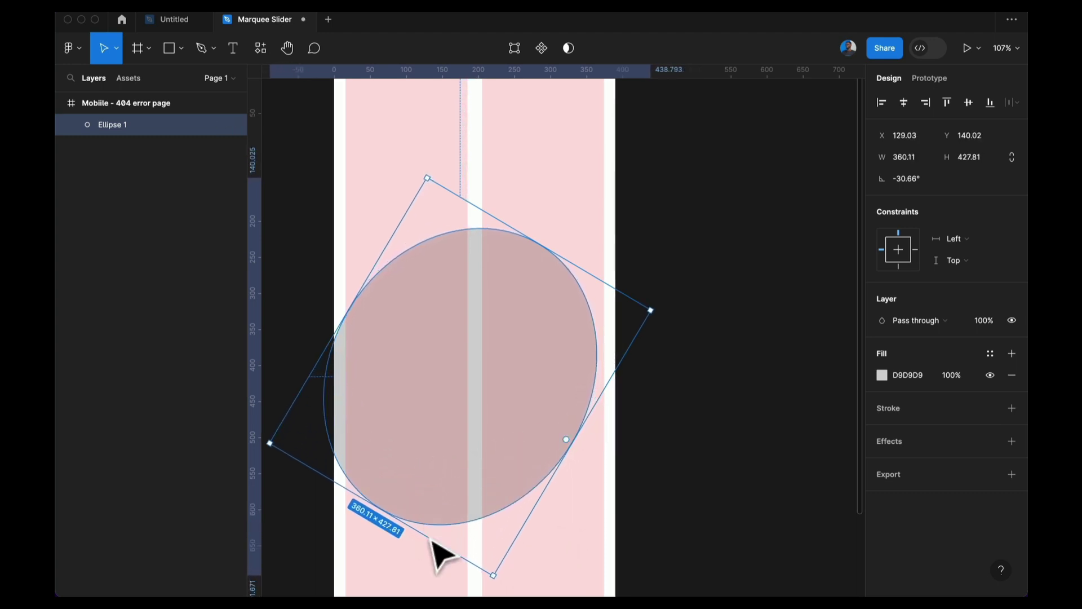
pyautogui.moveTo(480, 475); pyautogui.dragTo(485, 476)
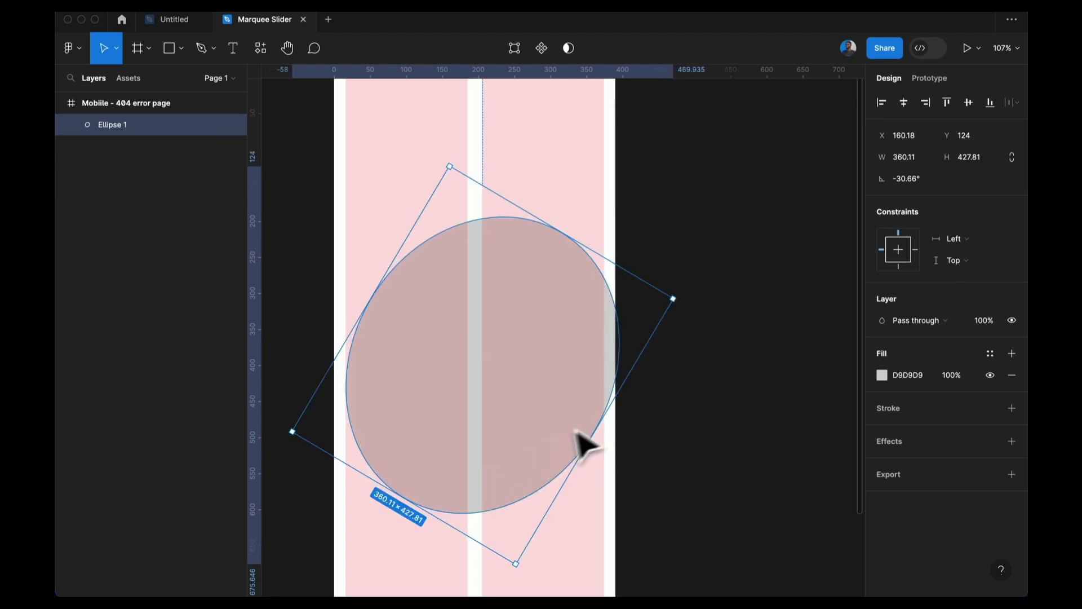
pyautogui.moveTo(617, 399); pyautogui.dragTo(593, 389)
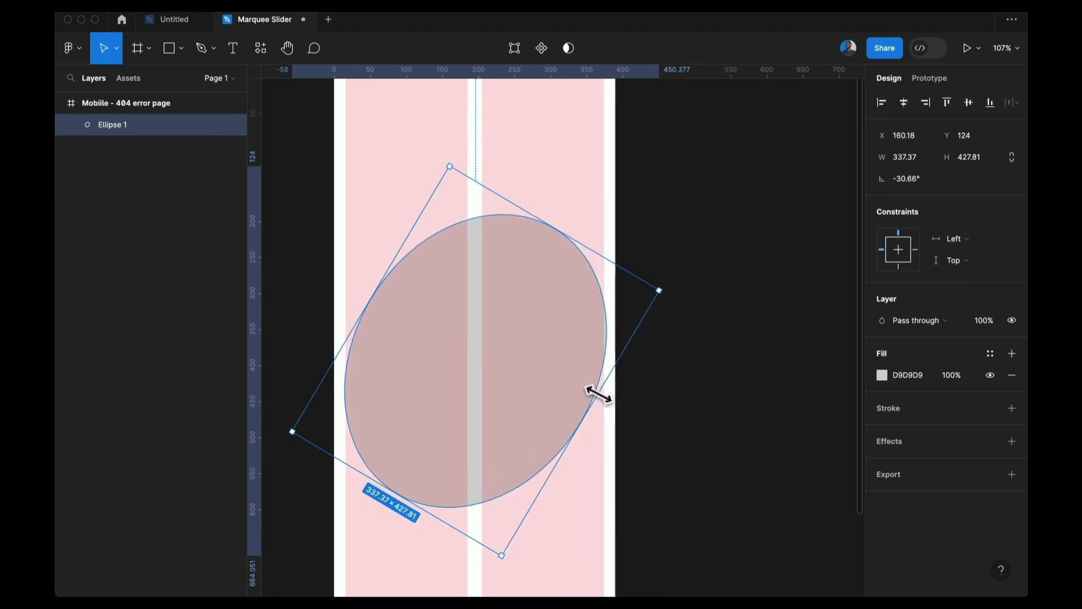
pyautogui.keyDown('ctrl'); pyautogui.scroll(-5, 597, 394); pyautogui.keyUp('ctrl')
pyautogui.click(422, 392)
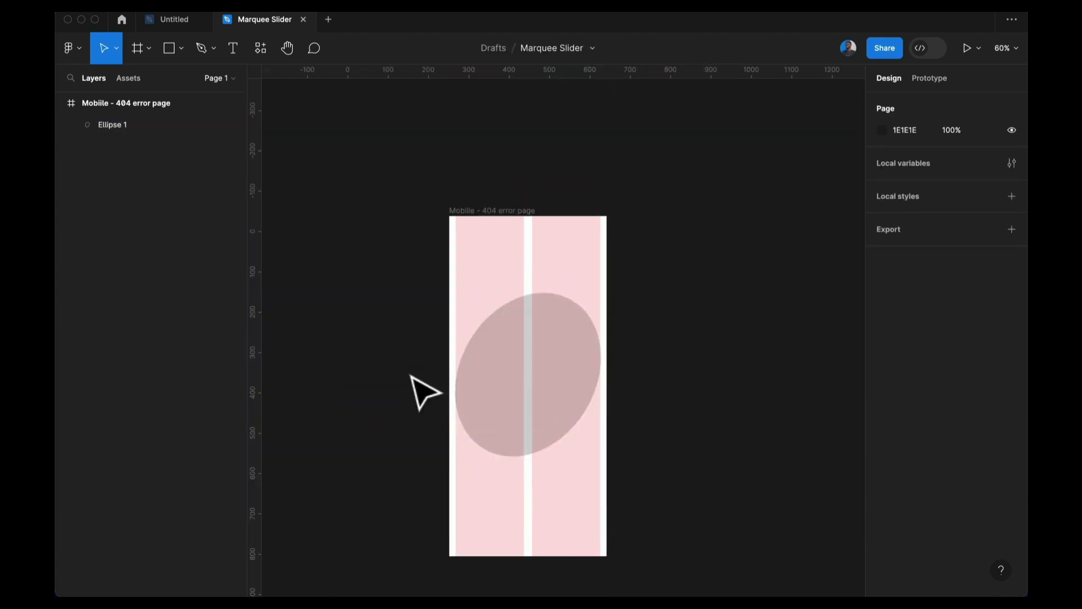
pyautogui.click(488, 398)
pyautogui.moveTo(507, 411); pyautogui.dragTo(510, 391)
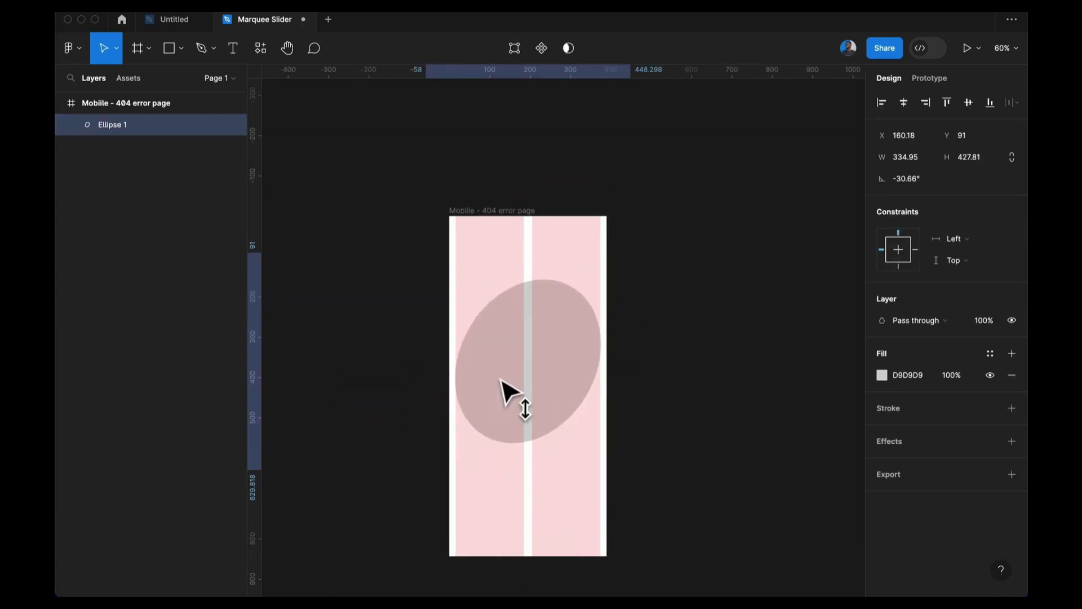
pyautogui.click(501, 382)
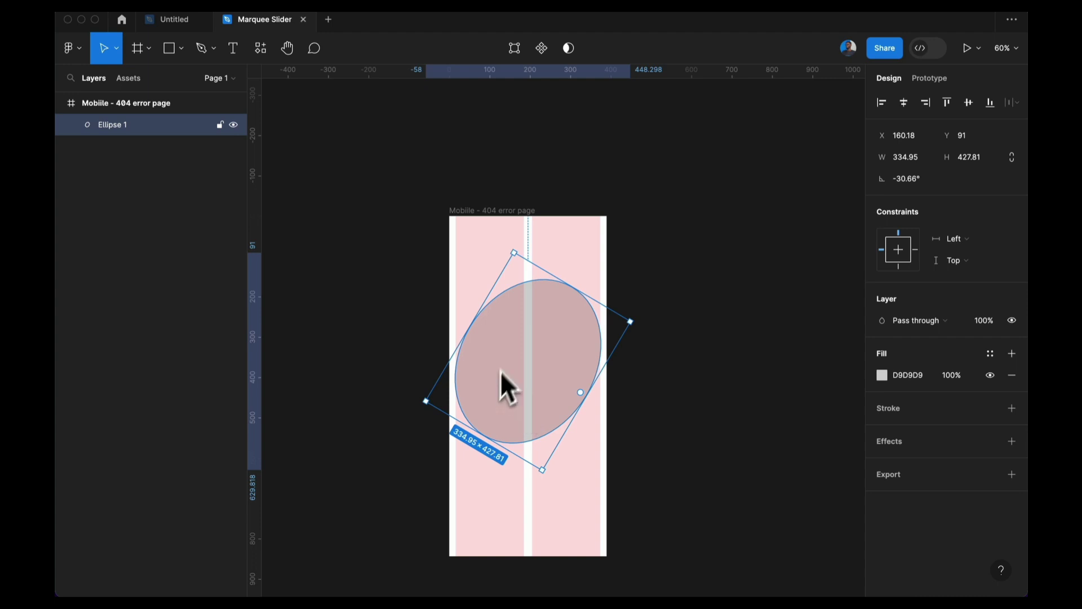
pyautogui.click(399, 345)
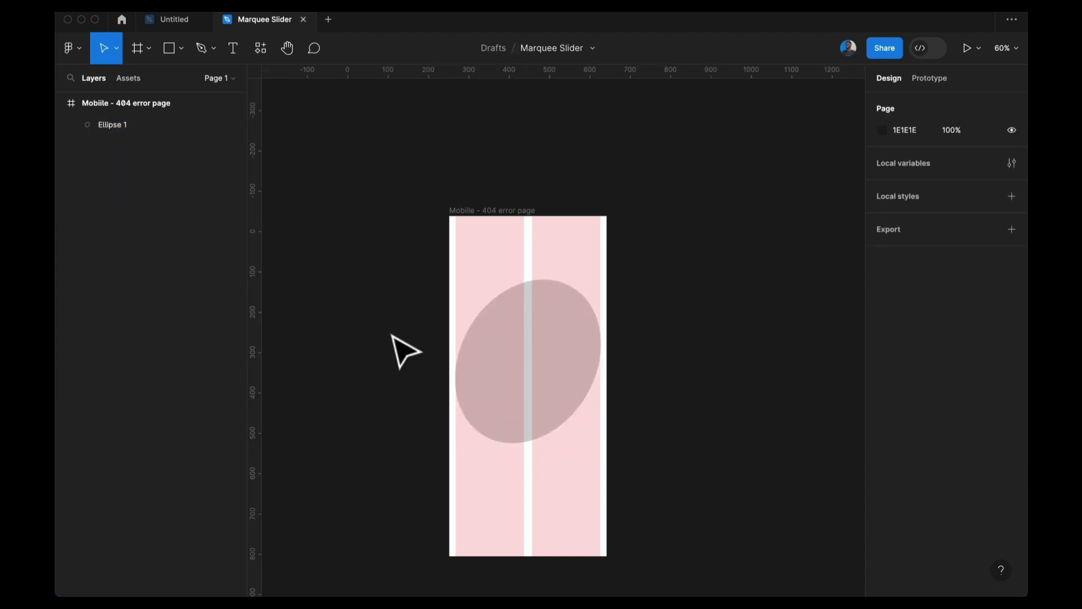
pyautogui.scroll(-3, 399, 345)
pyautogui.scroll(-2, 490, 443)
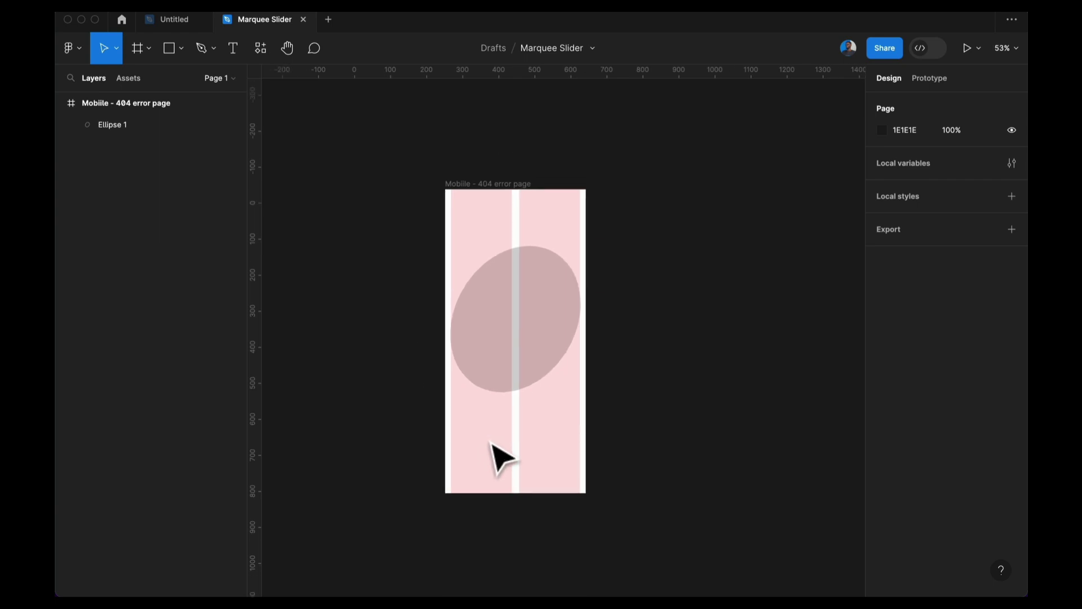
pyautogui.scroll(3, 494, 445)
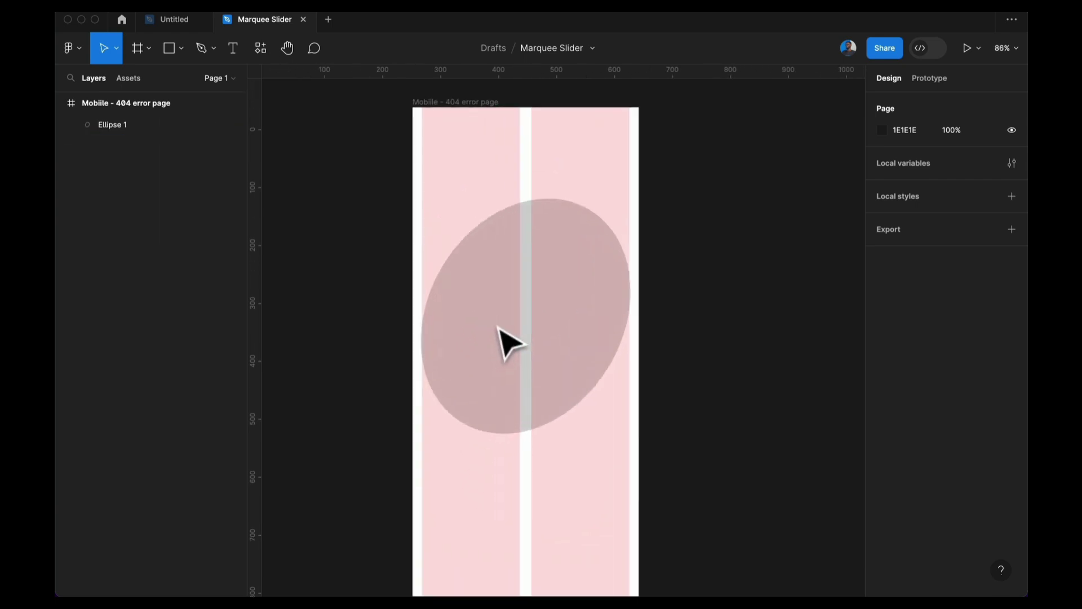
pyautogui.scroll(-4, 507, 338)
# Add a '404' text layer on the canvas to the right of the frame.
pyautogui.press('t')
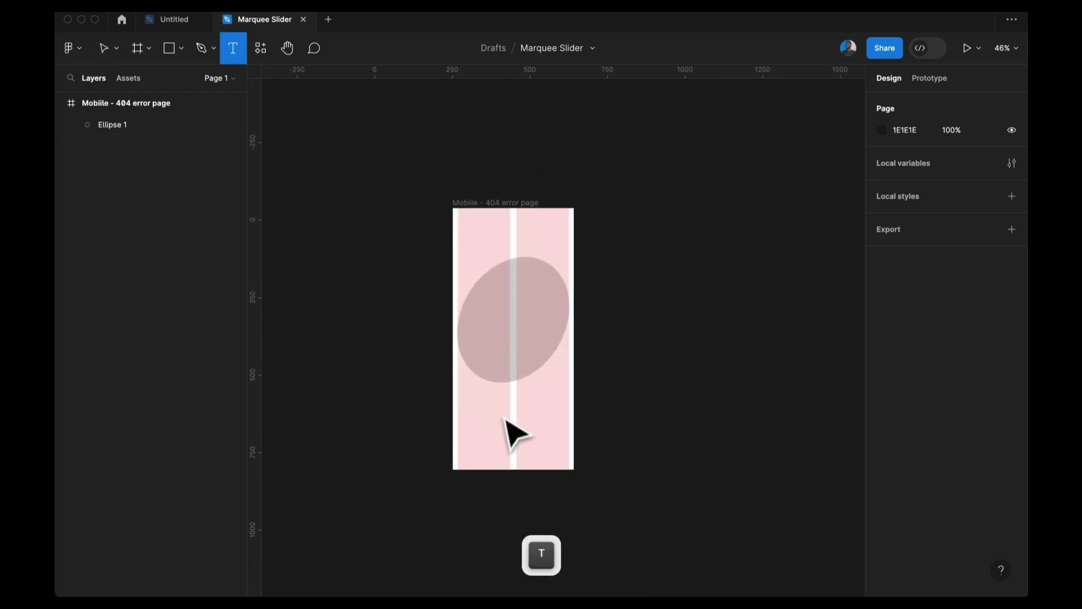
pyautogui.scroll(4, 493, 413)
pyautogui.hscroll(3, 492, 413)
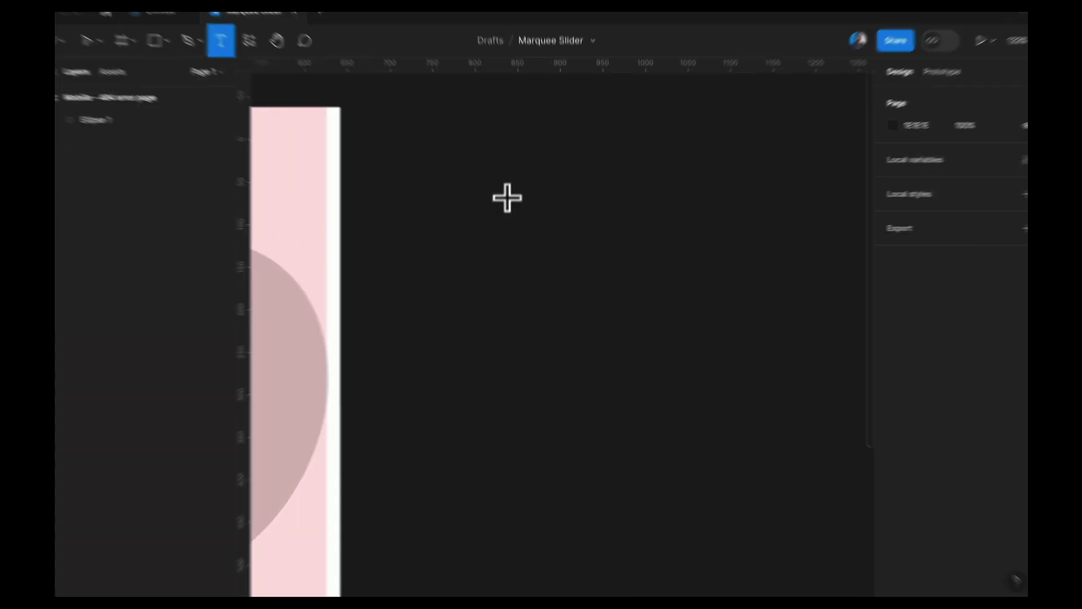
pyautogui.click(503, 197)
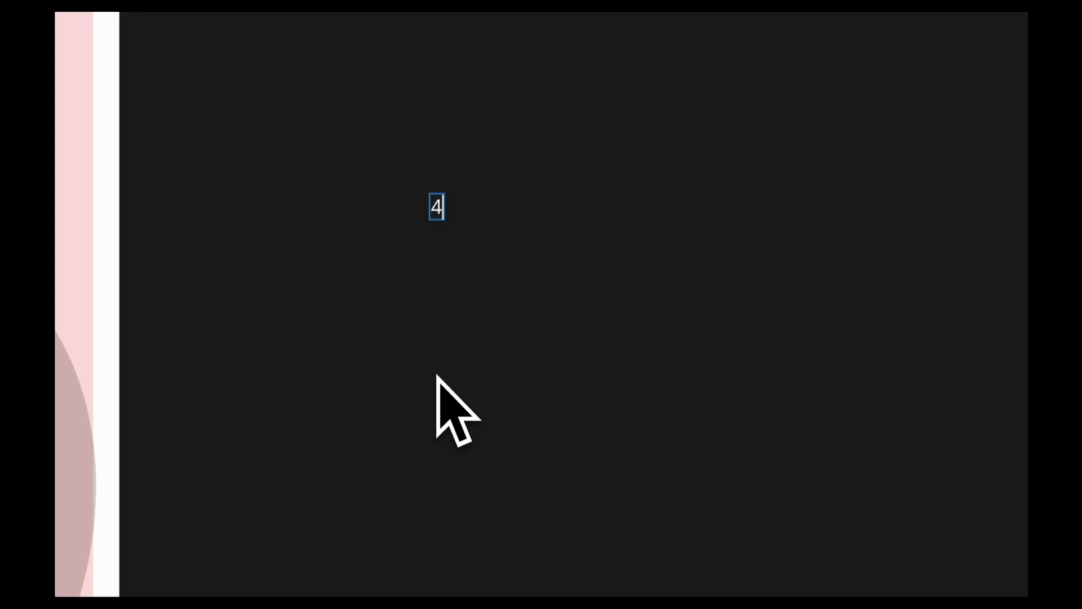
pyautogui.write('404')
pyautogui.press('Escape')
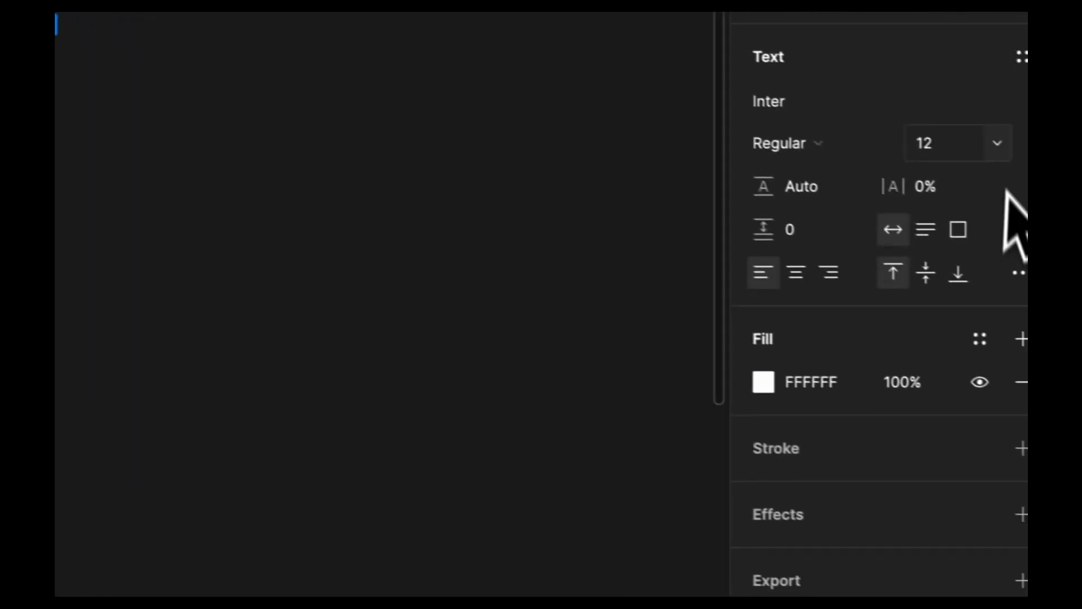
# Style the 404 text as size 48 Instrument Sans SemiCondensed Bold.
pyautogui.click(995, 142)
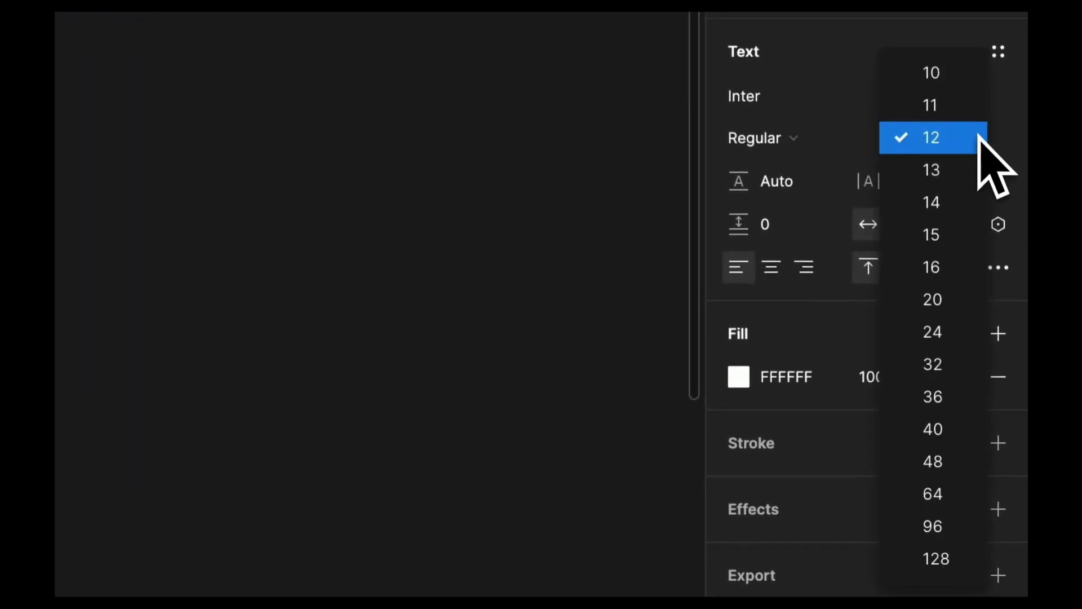
pyautogui.click(931, 460)
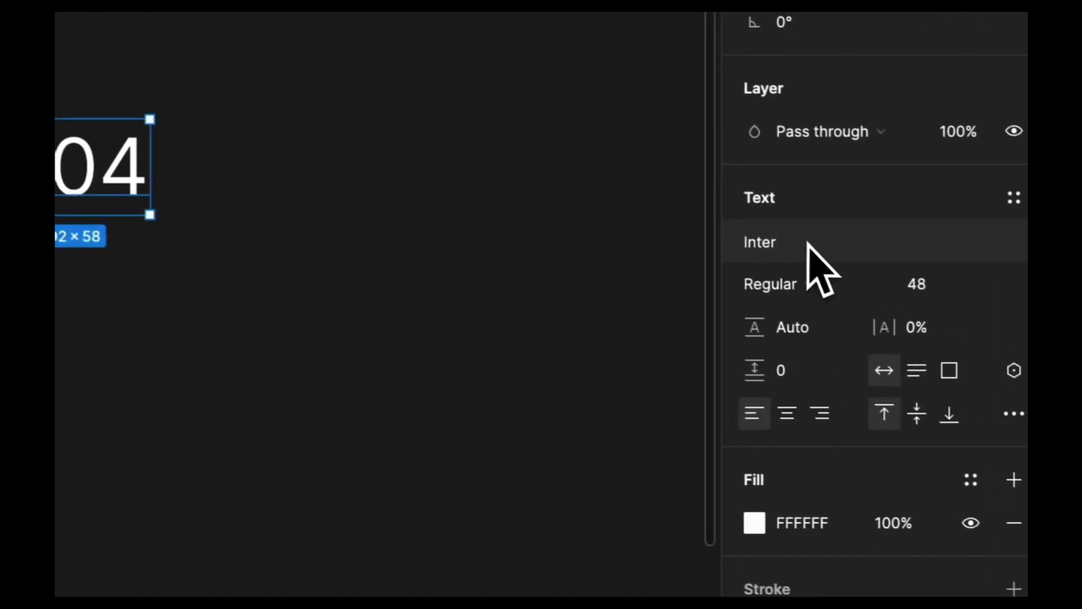
pyautogui.click(788, 97)
pyautogui.write('ins')
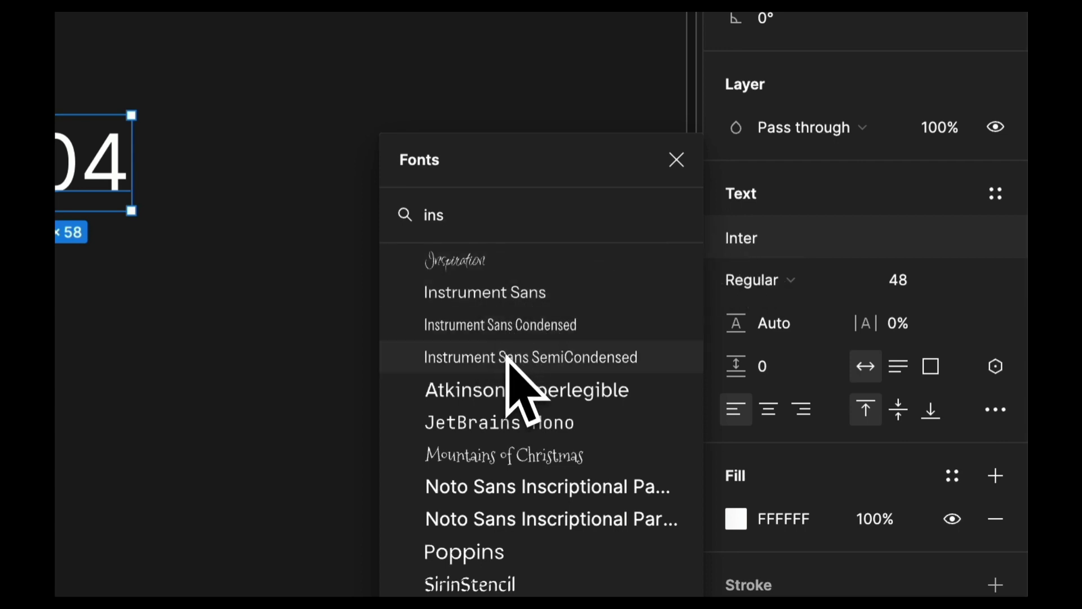
pyautogui.click(509, 361)
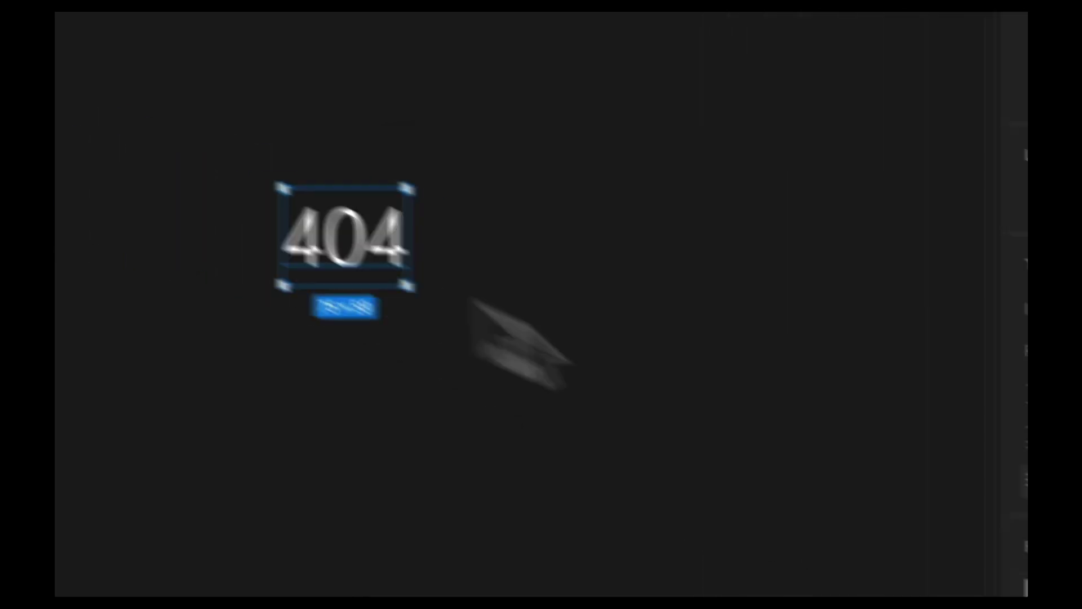
pyautogui.click(800, 228)
pyautogui.click(806, 315)
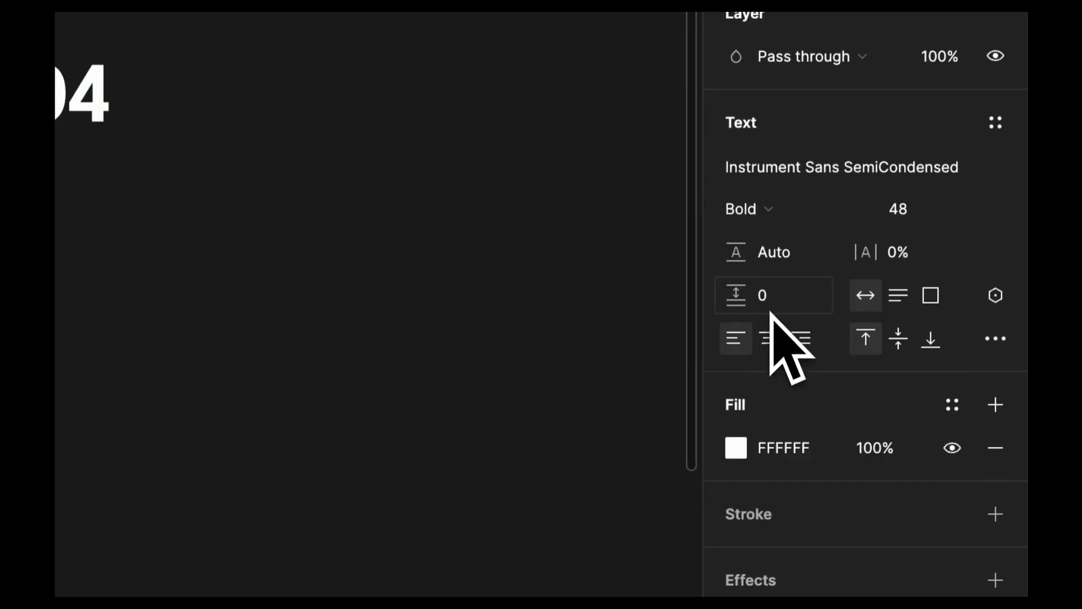
pyautogui.scroll(-5, 524, 290)
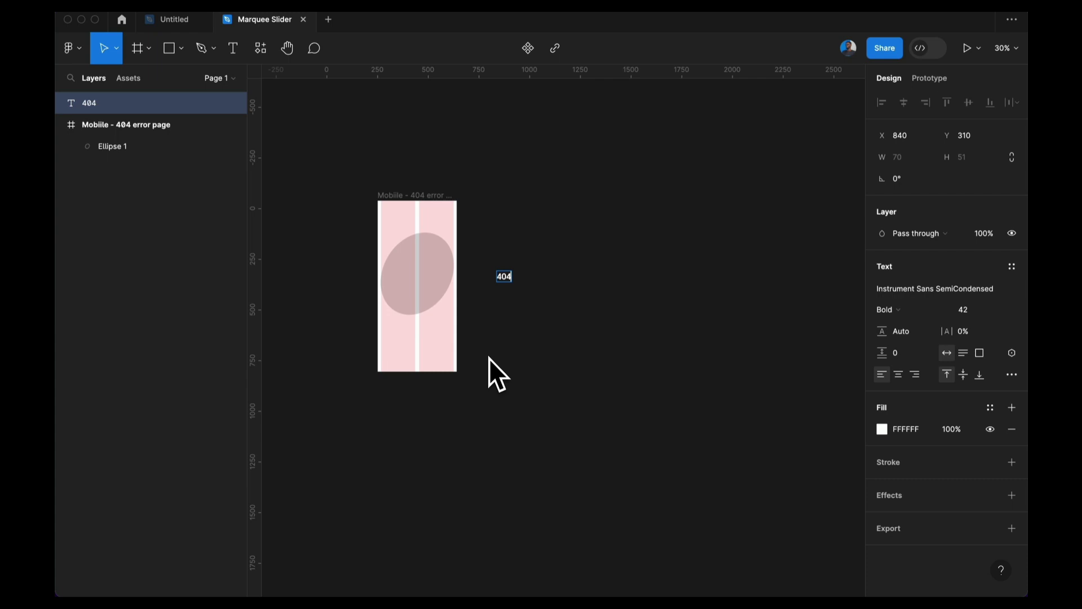
pyautogui.press('ctrl+super+space')
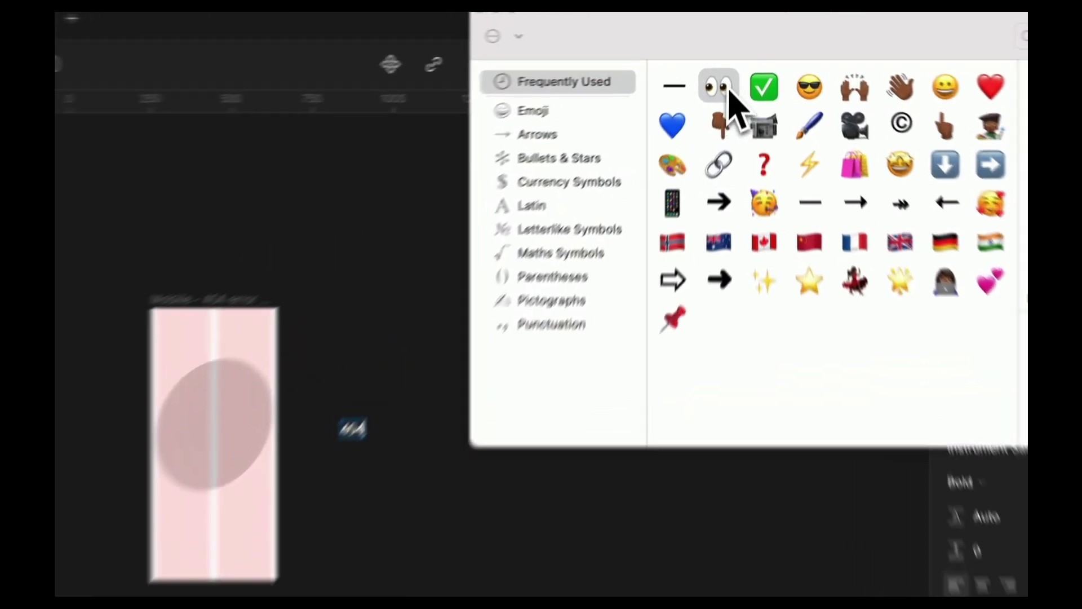
pyautogui.click(733, 63)
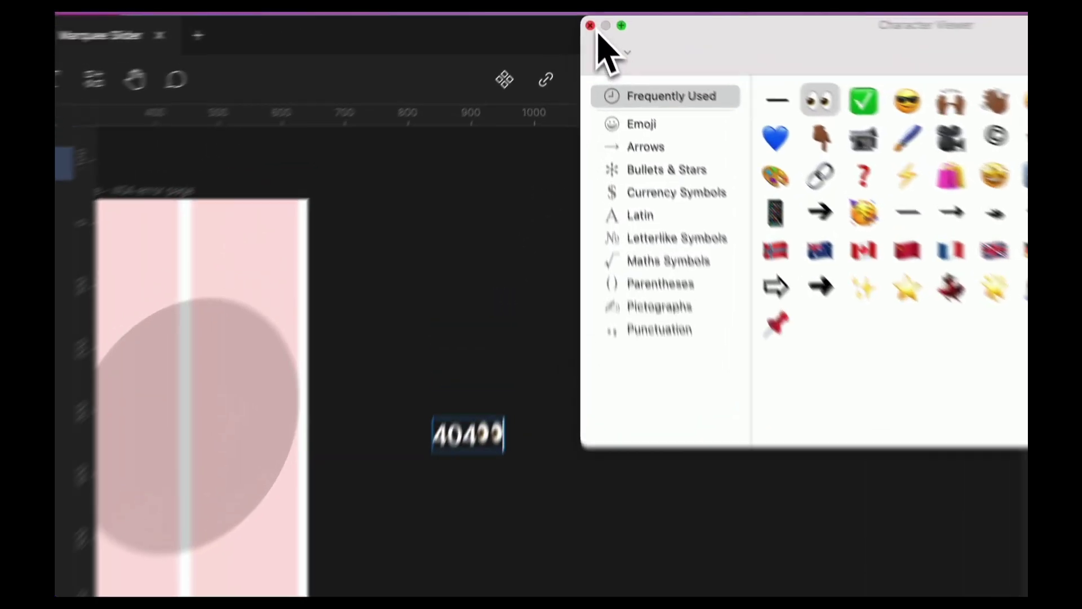
pyautogui.click(584, 13)
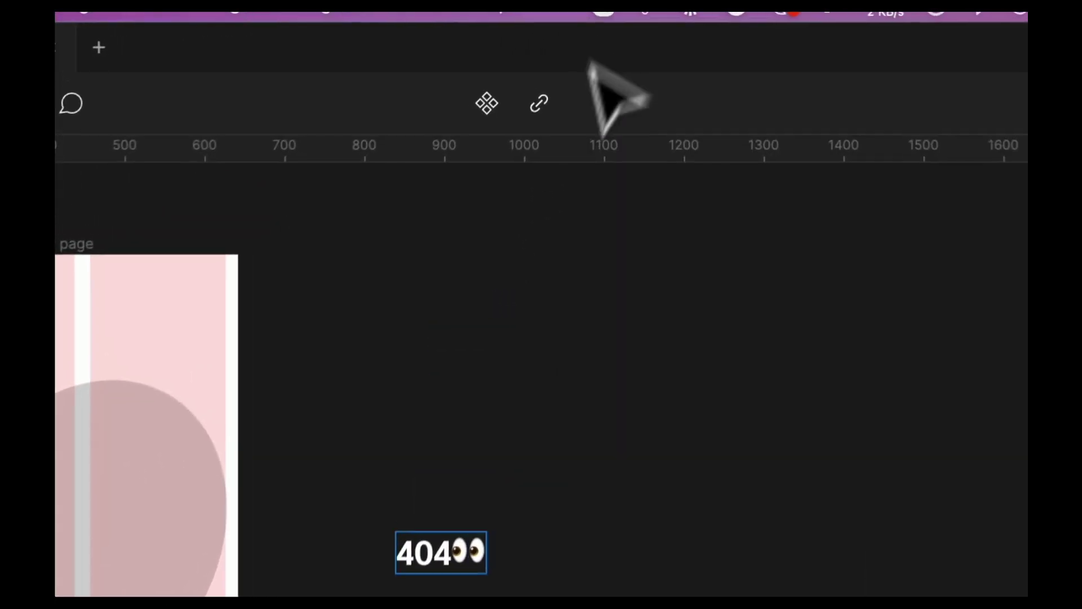
pyautogui.press('BackSpace')
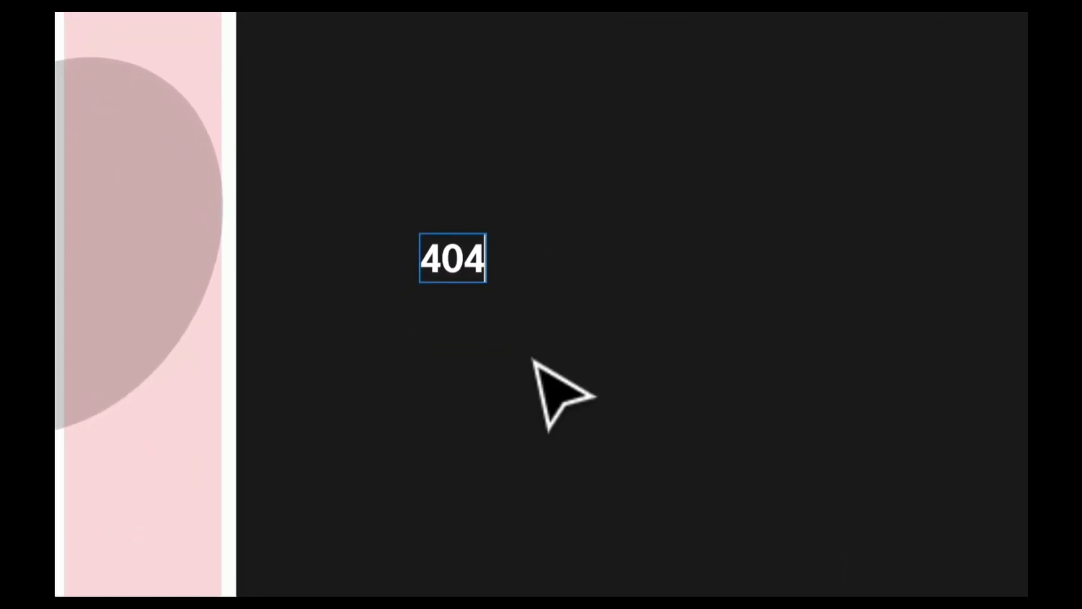
pyautogui.scroll(-3, 534, 367)
pyautogui.press('Escape')
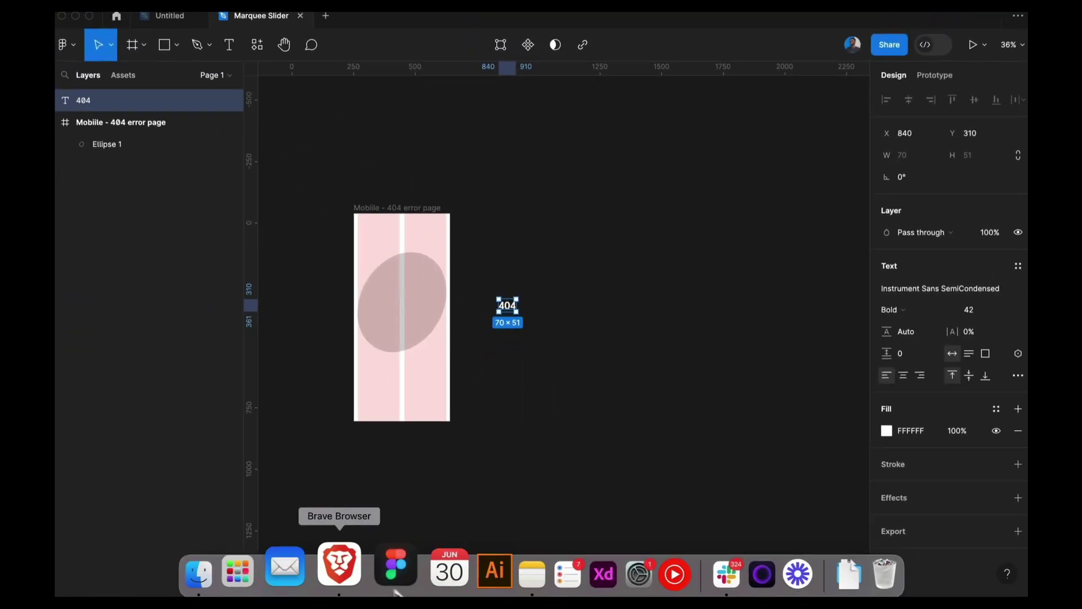
# Search Emojipedia for 'eye' in the browser and open the Eyes emoji page.
pyautogui.click(351, 567)
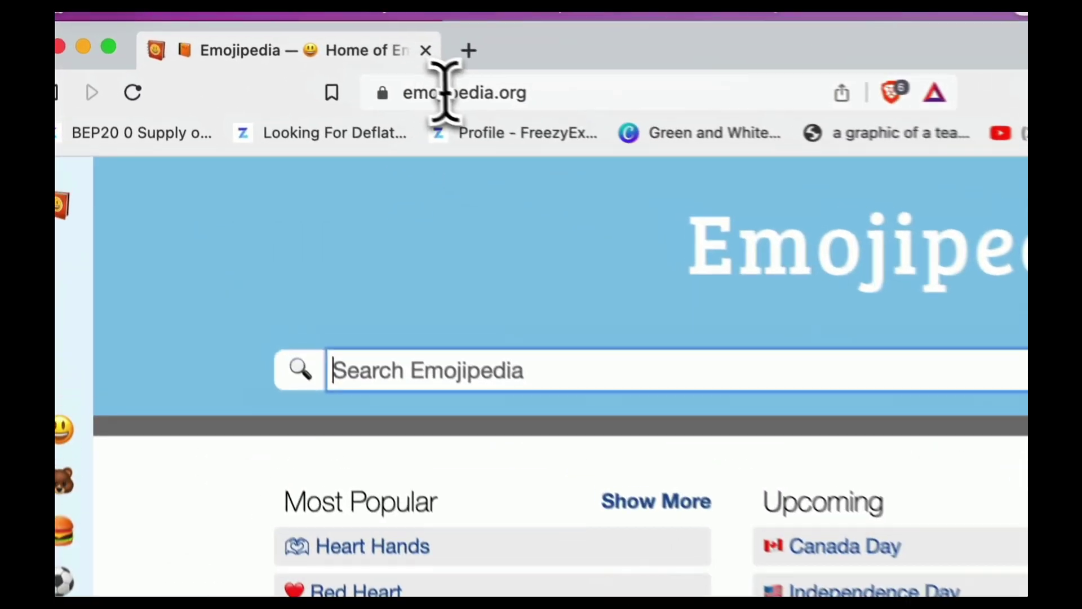
pyautogui.click(445, 92)
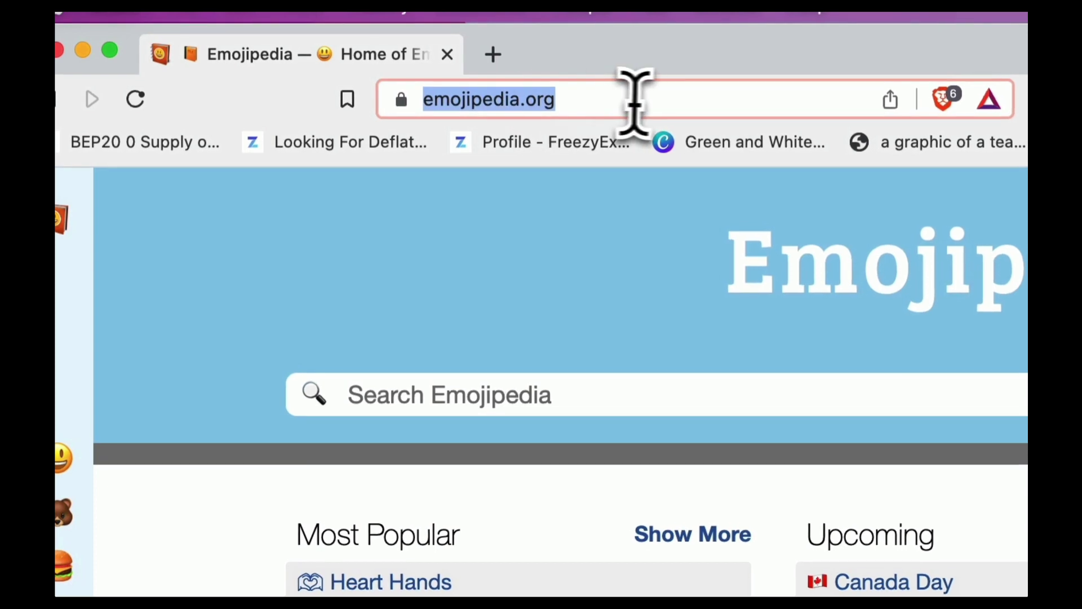
pyautogui.click(618, 95)
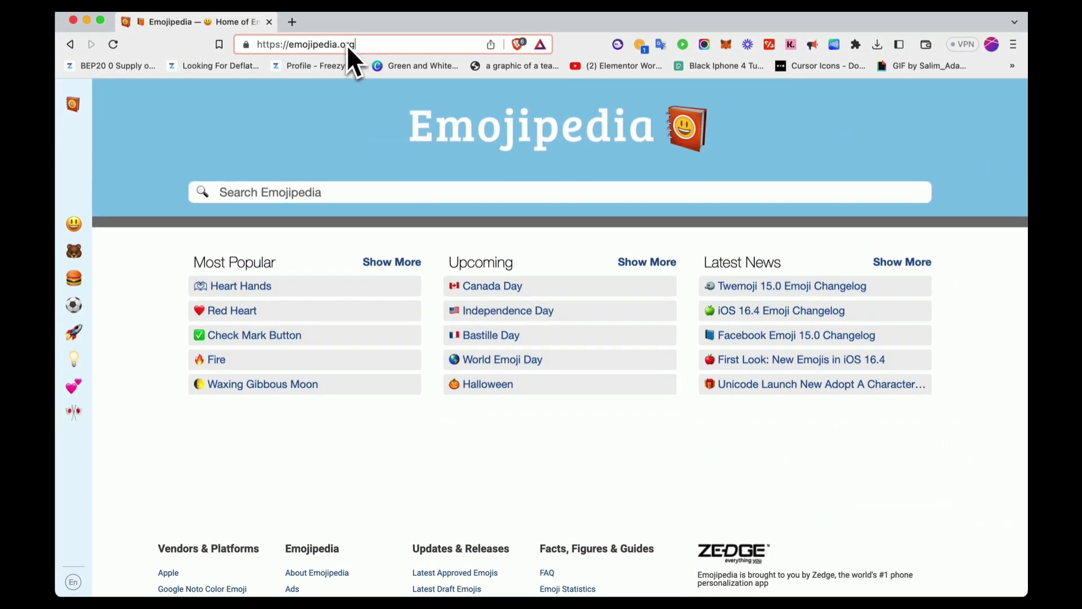
pyautogui.click(280, 192)
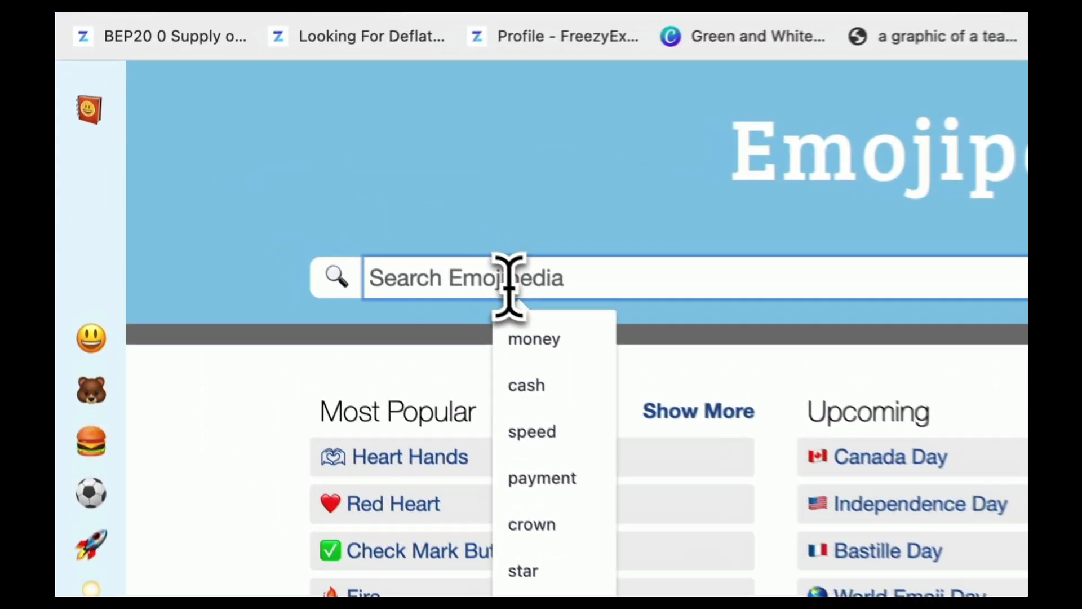
pyautogui.write('eye')
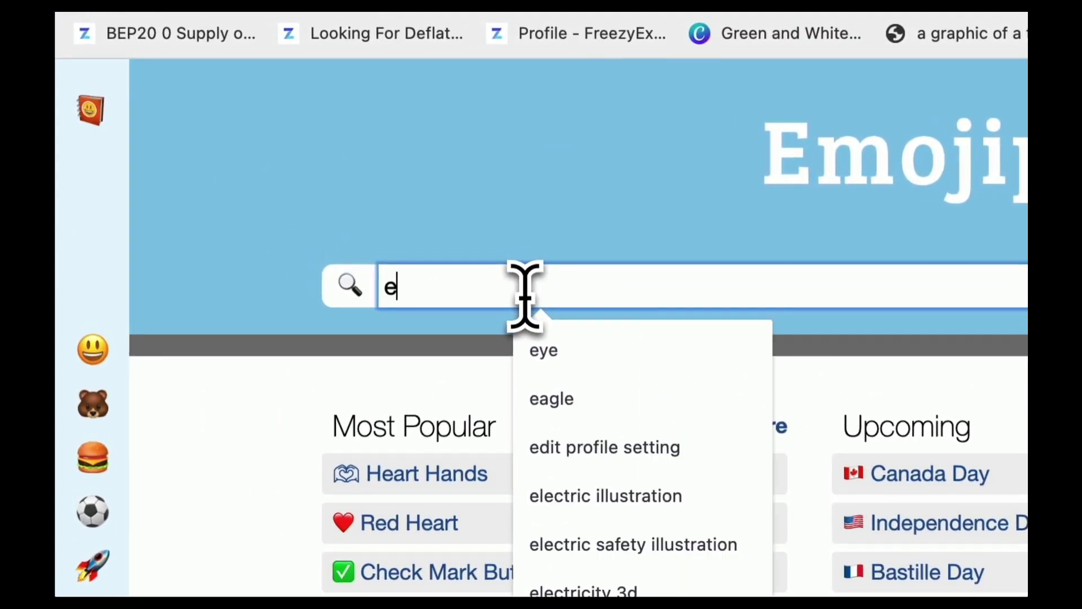
pyautogui.press('Return')
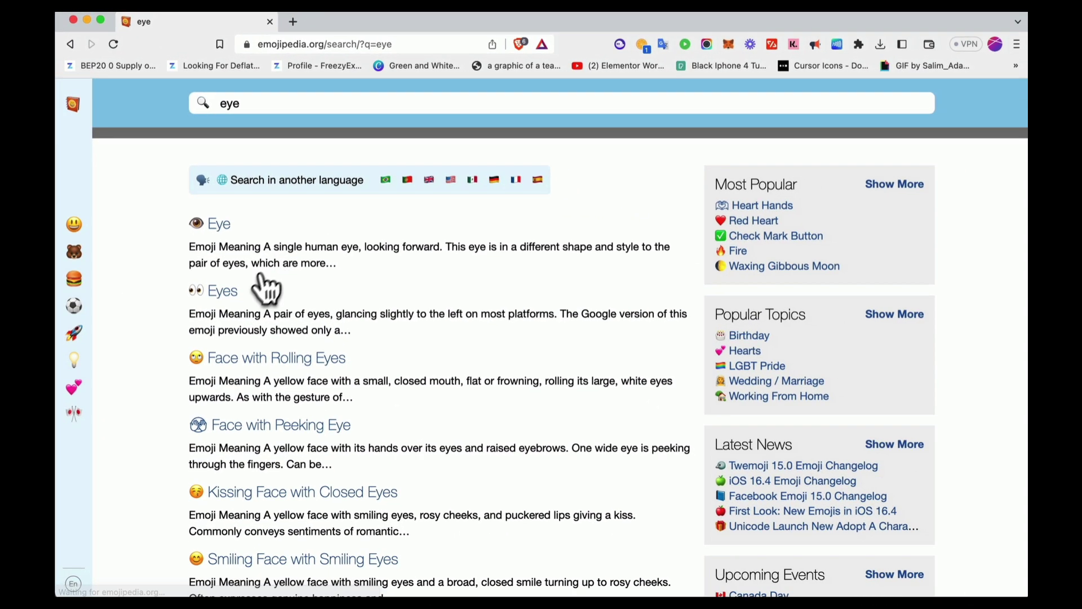
pyautogui.click(221, 299)
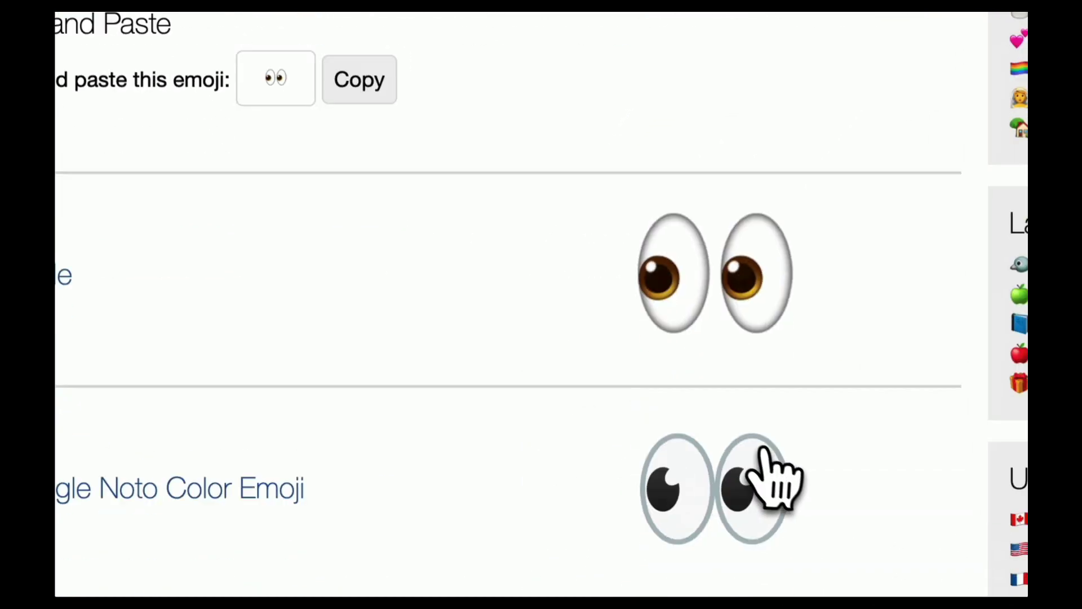
# Copy the Apple eyes emoji image and return to Figma.
pyautogui.rightClick(706, 257)
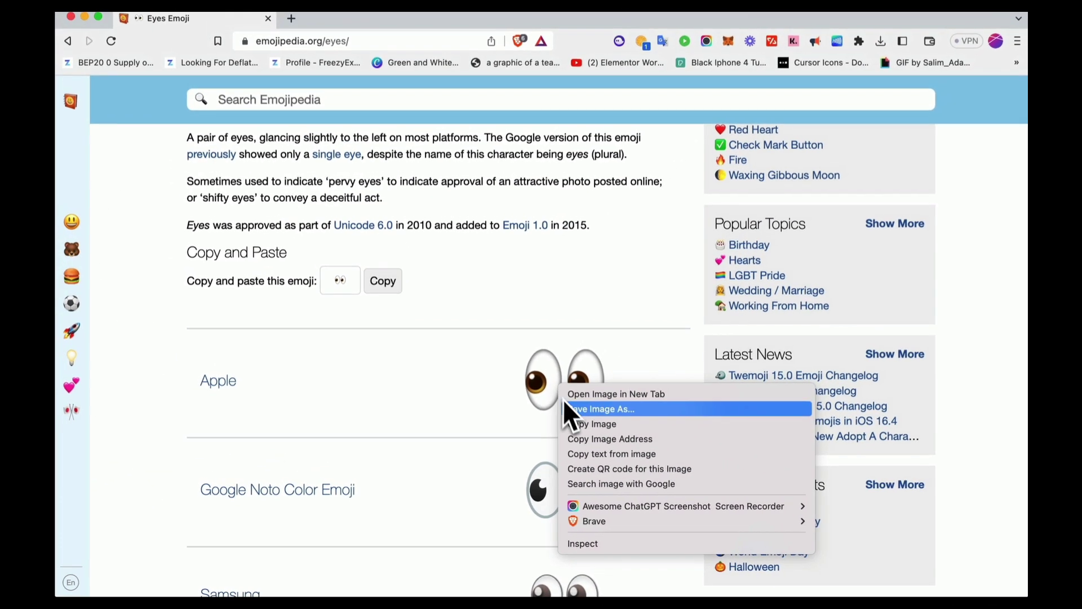
pyautogui.click(576, 424)
pyautogui.moveTo(450, 564)
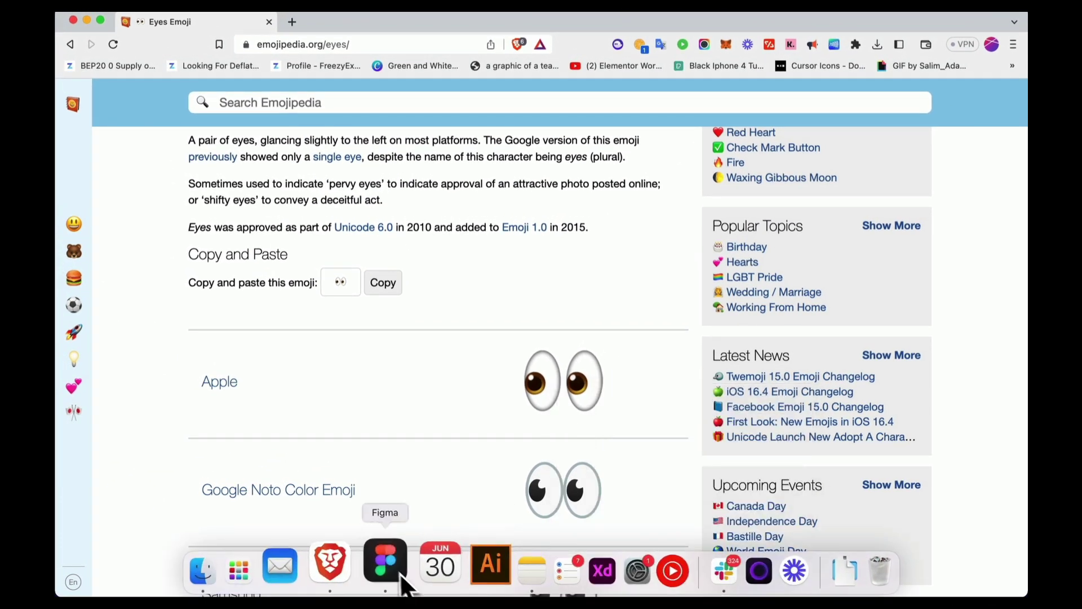
pyautogui.click(384, 563)
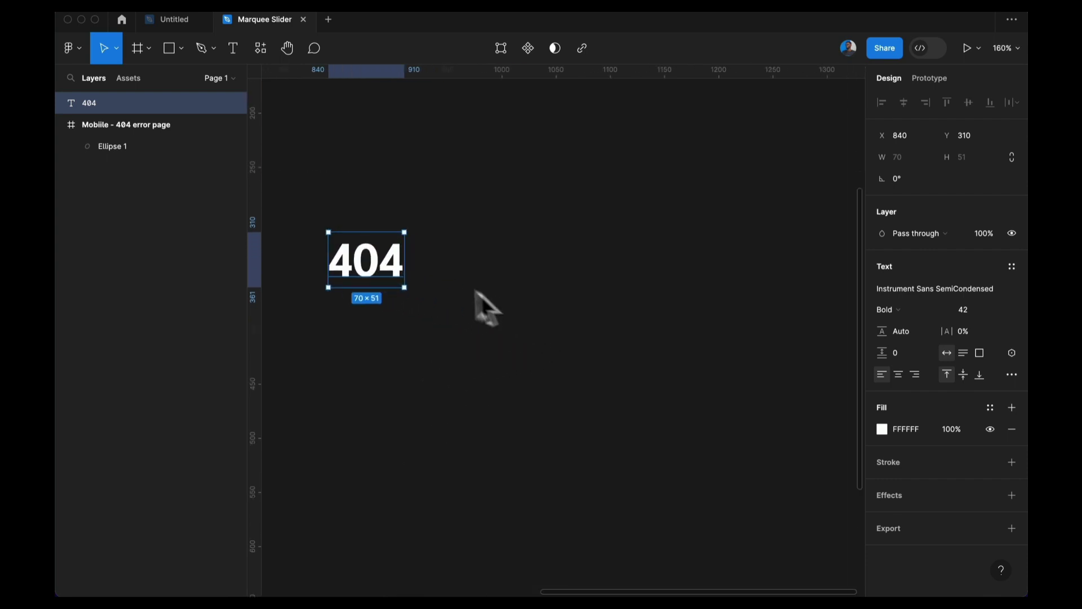
# Draw a small white square frame to the right of the 404 text.
pyautogui.scroll(5, 416, 269)
pyautogui.press('f')
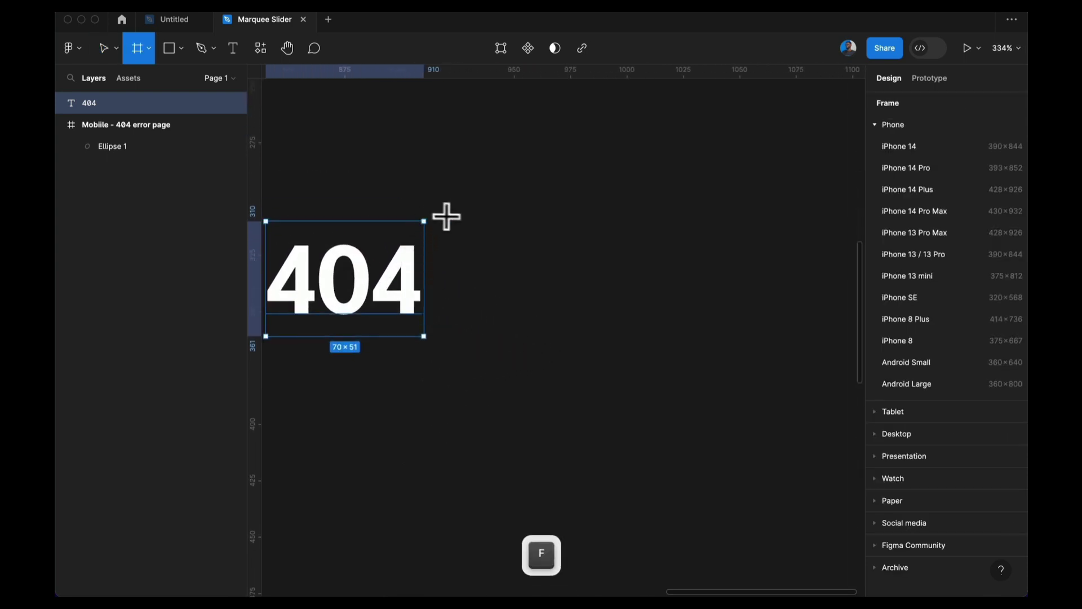
pyautogui.moveTo(456, 220); pyautogui.dragTo(548, 327)
pyautogui.hscroll(-5, 547, 328)
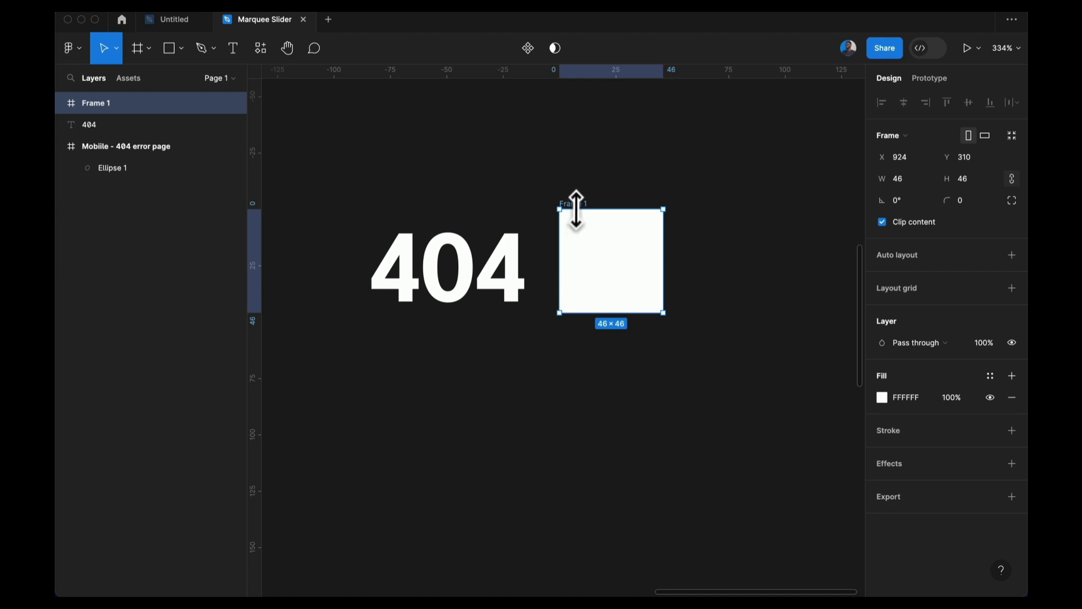
pyautogui.moveTo(576, 204); pyautogui.dragTo(571, 223)
pyautogui.hotkey('ctrl', 'z')
# Draw a horizontal line along the top of the 404 and duplicate it to the bottom.
pyautogui.press('l')
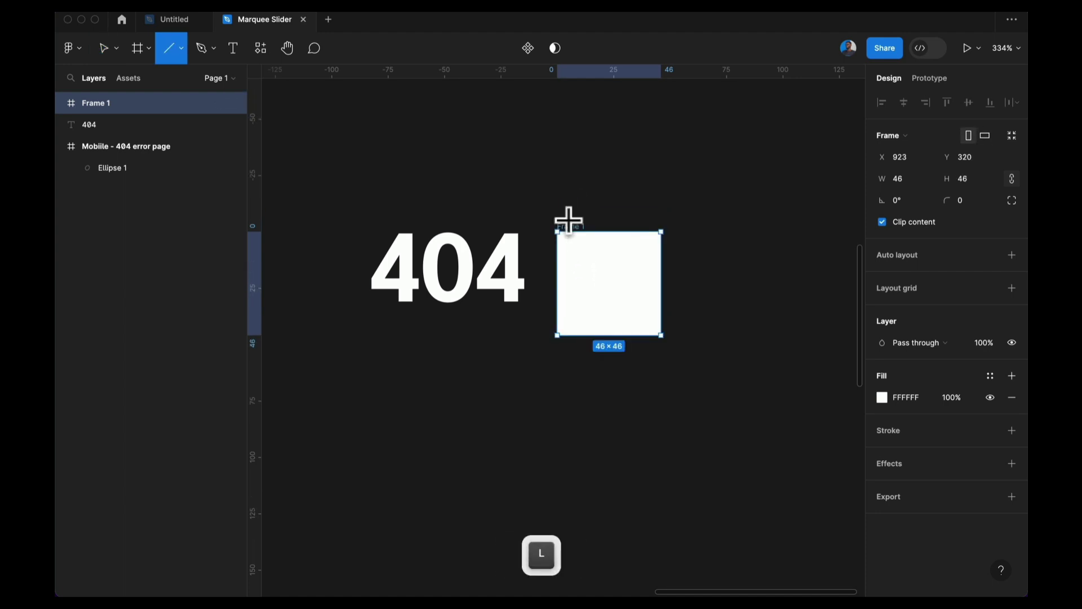
pyautogui.moveTo(386, 232)
pyautogui.mouseDown()
pyautogui.moveTo(529, 234)
pyautogui.moveTo(699, 283)
pyautogui.moveTo(749, 285)
pyautogui.mouseUp()
pyautogui.moveTo(534, 231); pyautogui.dragTo(538, 314)
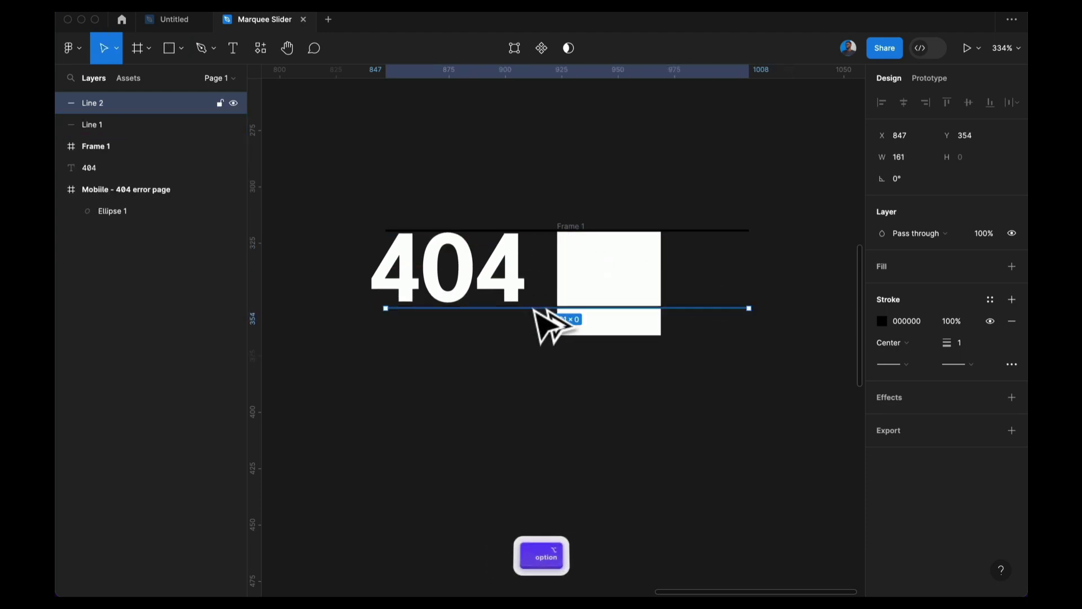
pyautogui.click(589, 262)
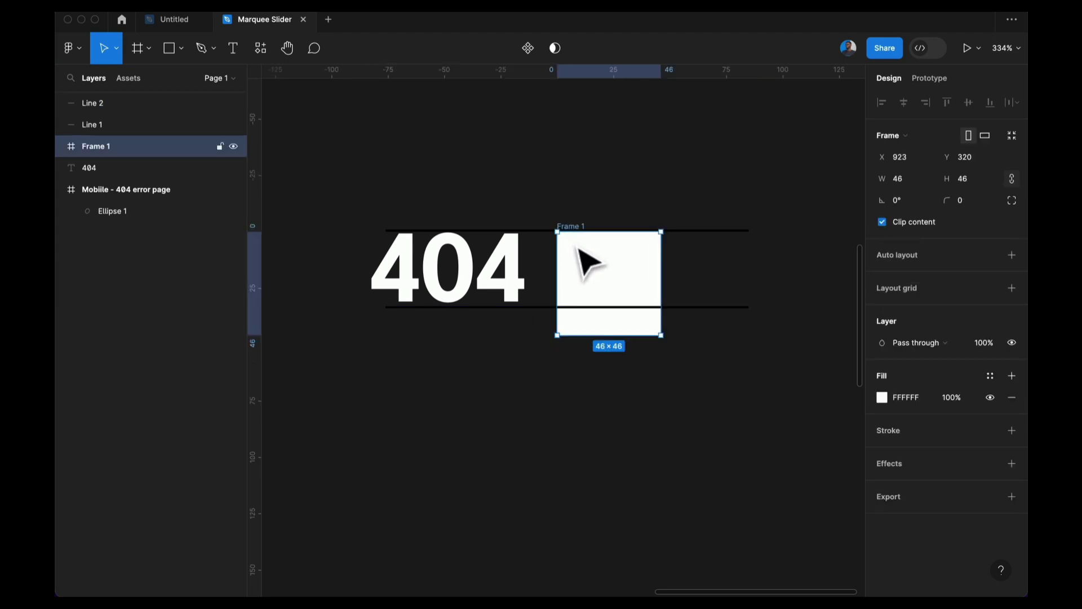
# Paste the eyes emoji into the square frame and fit it between the guide lines.
pyautogui.press('super+v')
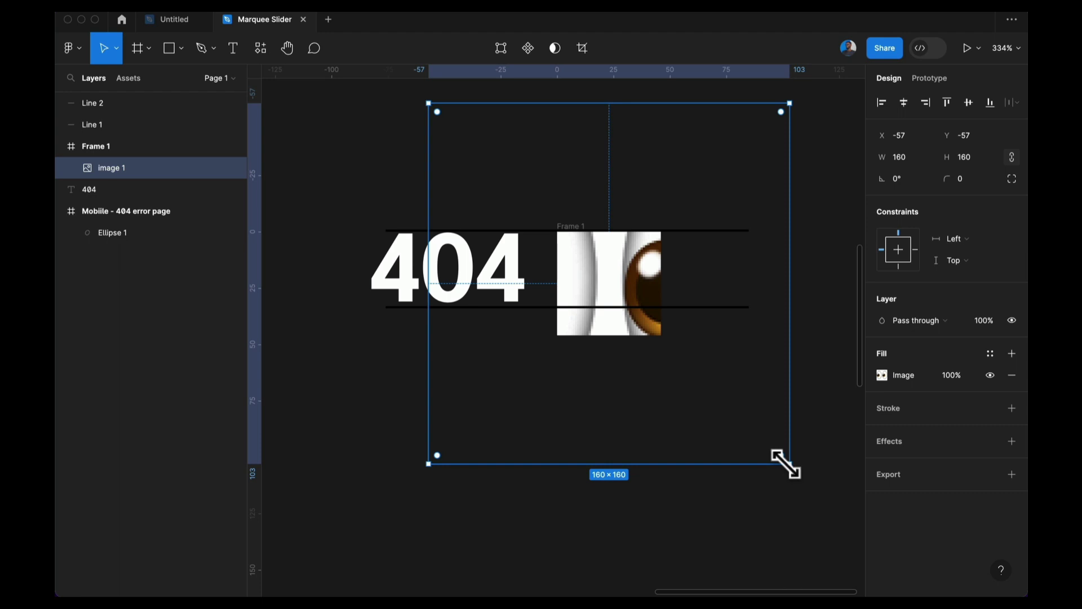
pyautogui.moveTo(782, 460); pyautogui.dragTo(661, 335)
pyautogui.click(604, 447)
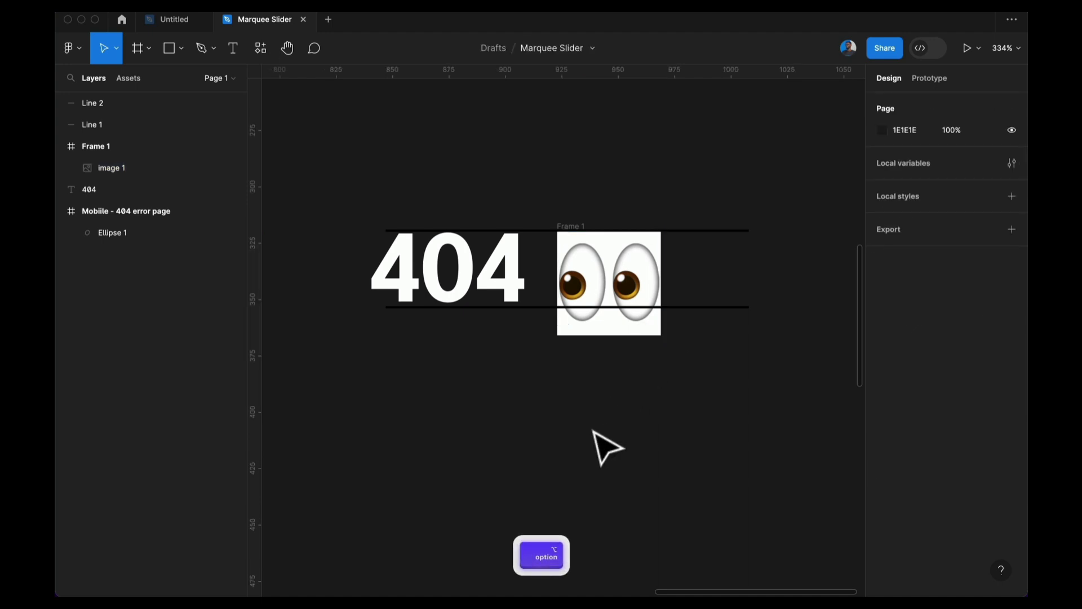
pyautogui.click(610, 285)
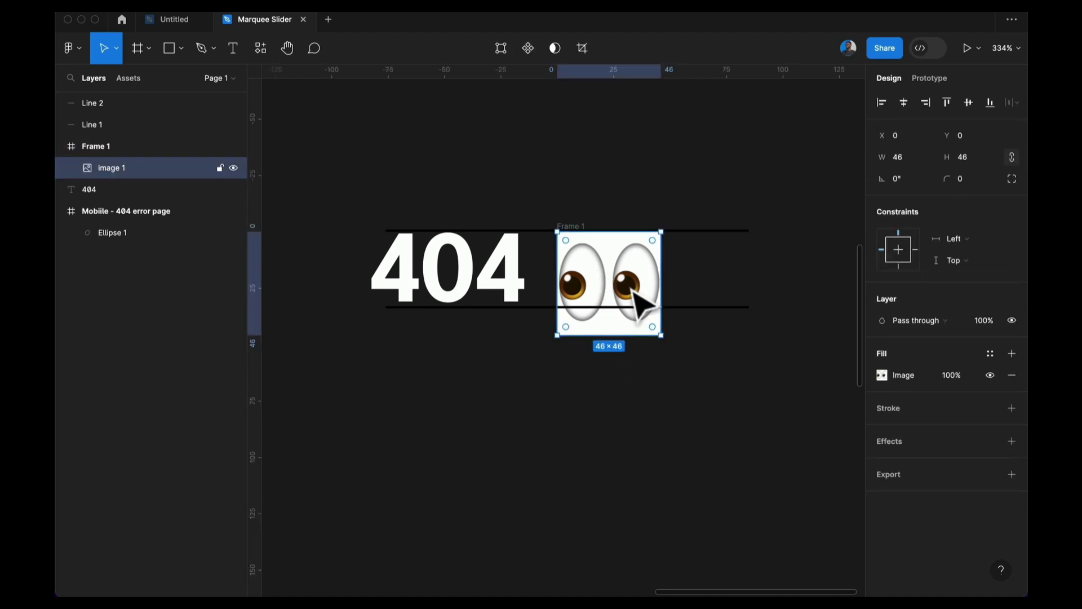
pyautogui.moveTo(660, 333); pyautogui.dragTo(632, 301)
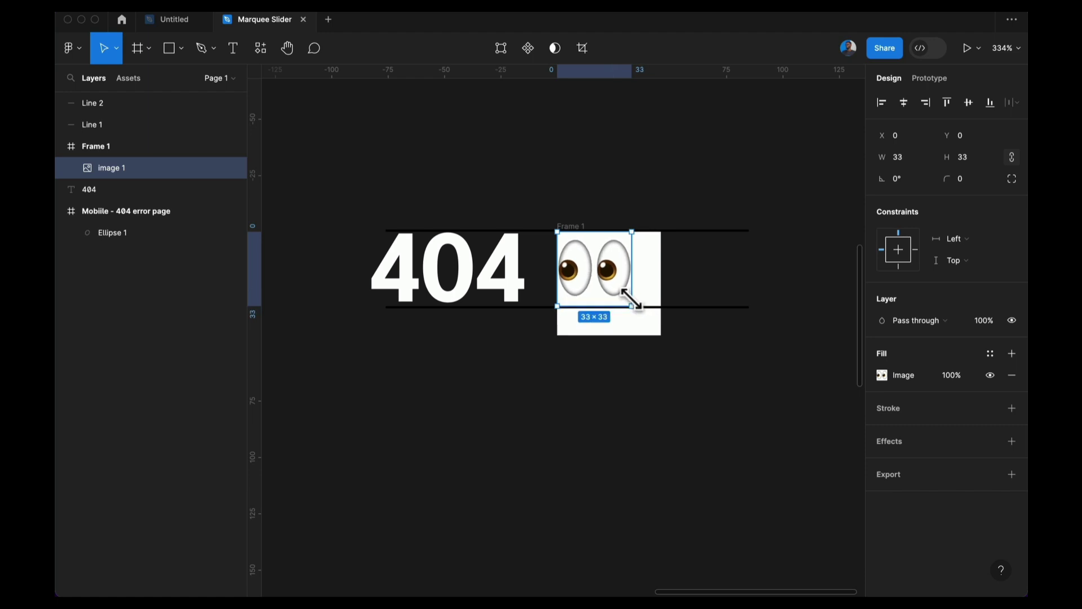
pyautogui.scroll(5, 627, 299)
pyautogui.moveTo(640, 318); pyautogui.dragTo(671, 355)
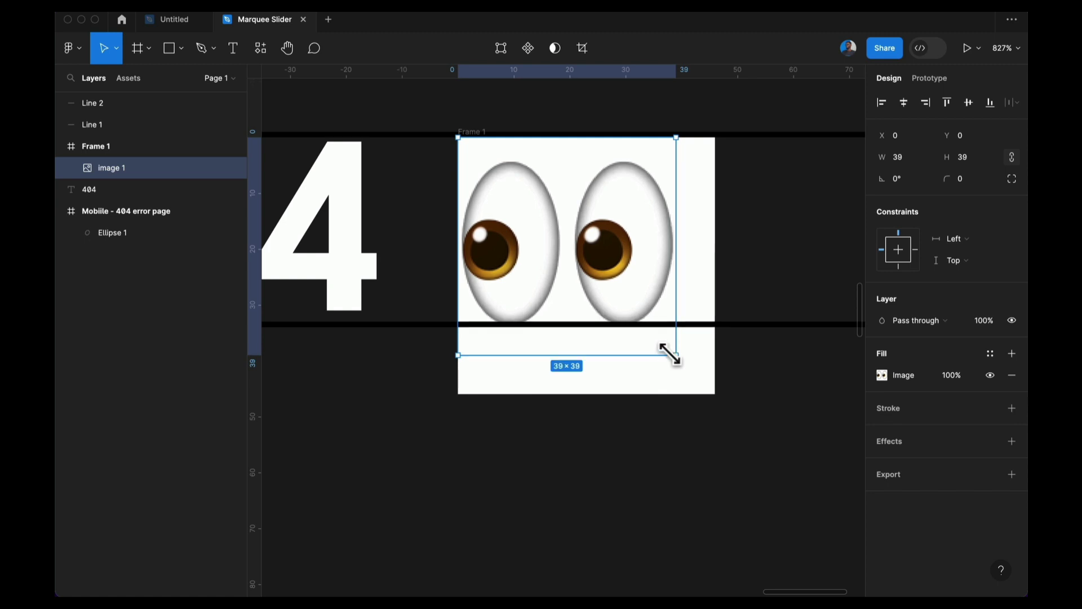
pyautogui.moveTo(562, 278); pyautogui.dragTo(527, 234)
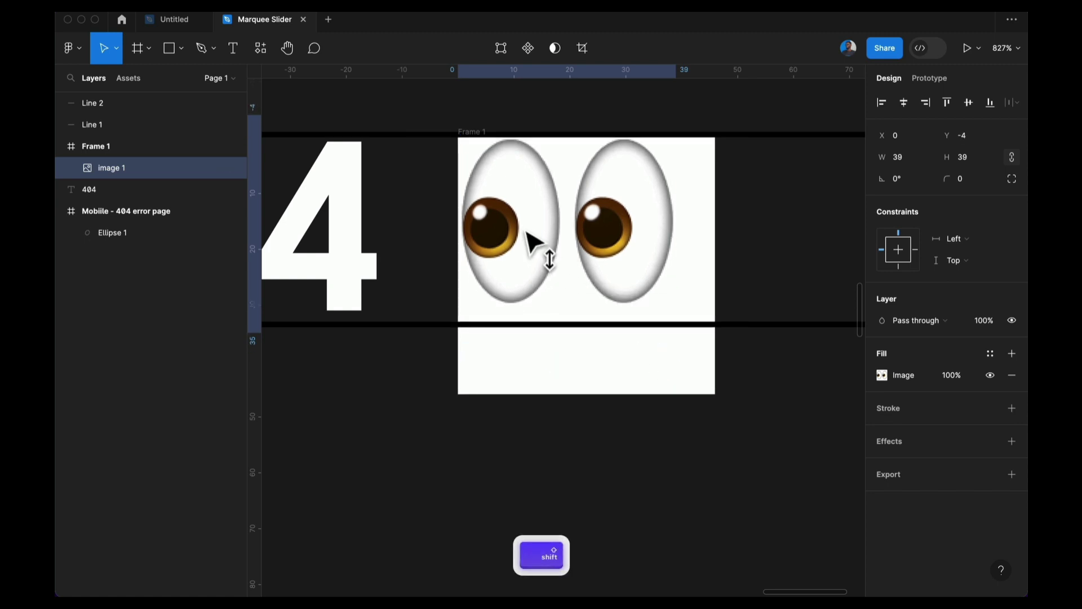
# Recolour both guide lines bright red.
pyautogui.click(749, 141)
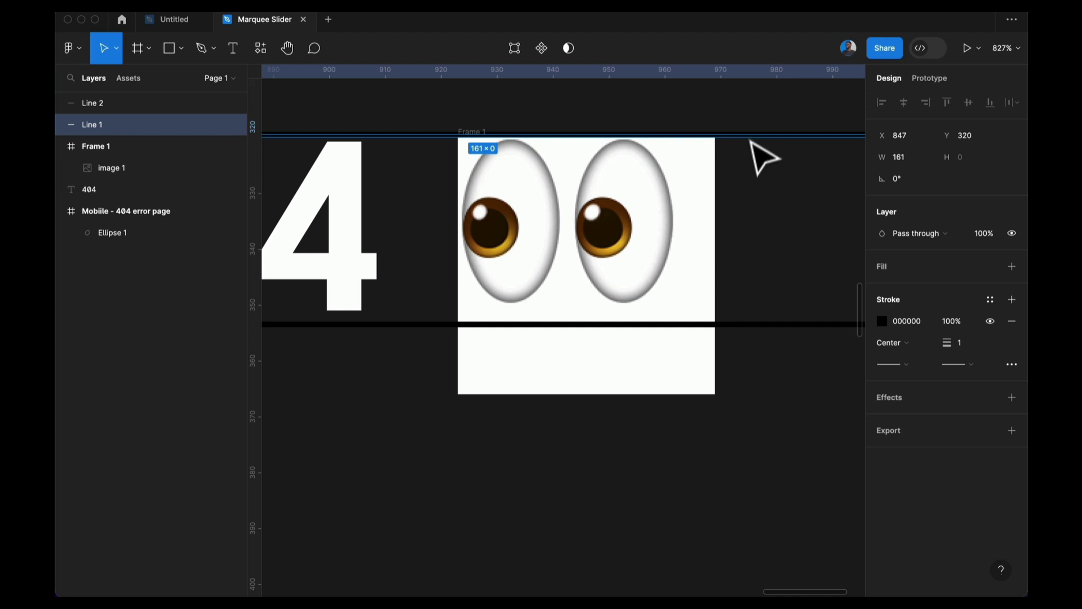
pyautogui.keyDown('shift'); pyautogui.click(760, 324); pyautogui.keyUp('shift')
pyautogui.click(881, 375)
pyautogui.moveTo(704, 414); pyautogui.dragTo(688, 264)
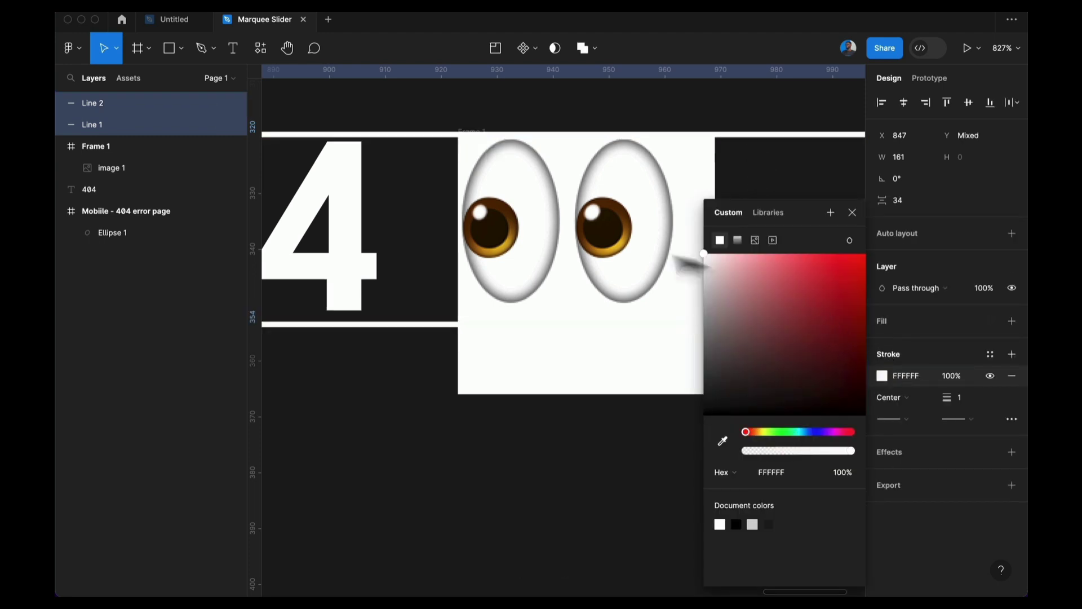
pyautogui.moveTo(829, 339)
pyautogui.mouseDown()
pyautogui.moveTo(816, 314)
pyautogui.moveTo(858, 290)
pyautogui.mouseUp()
# Enlarge the eyes image proportionally to 42×42, then delete both guide lines.
pyautogui.click(620, 304)
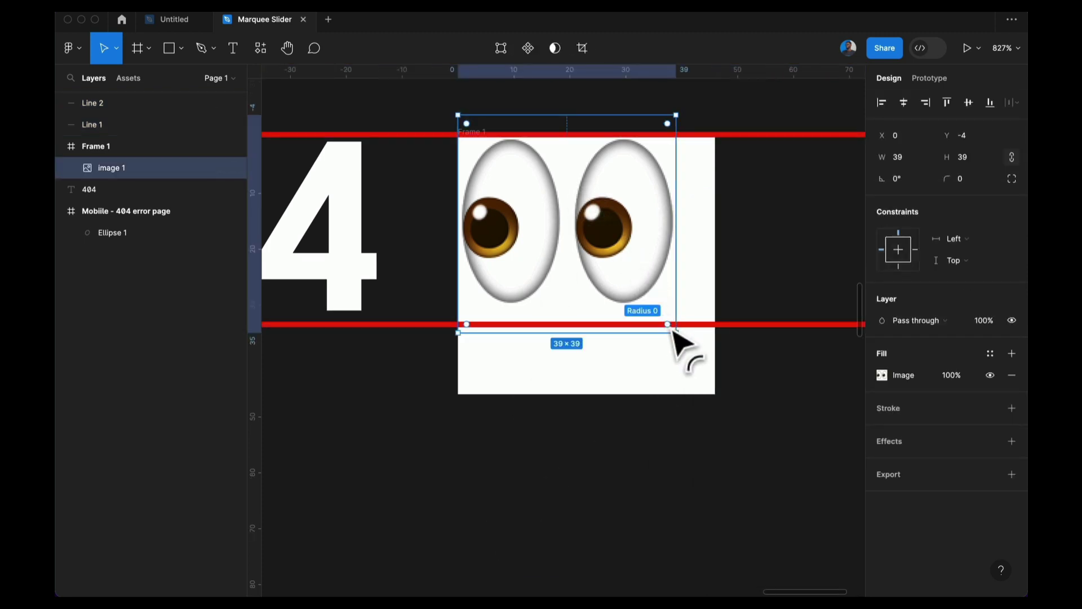
pyautogui.press('shift')
pyautogui.moveTo(676, 333); pyautogui.dragTo(694, 350)
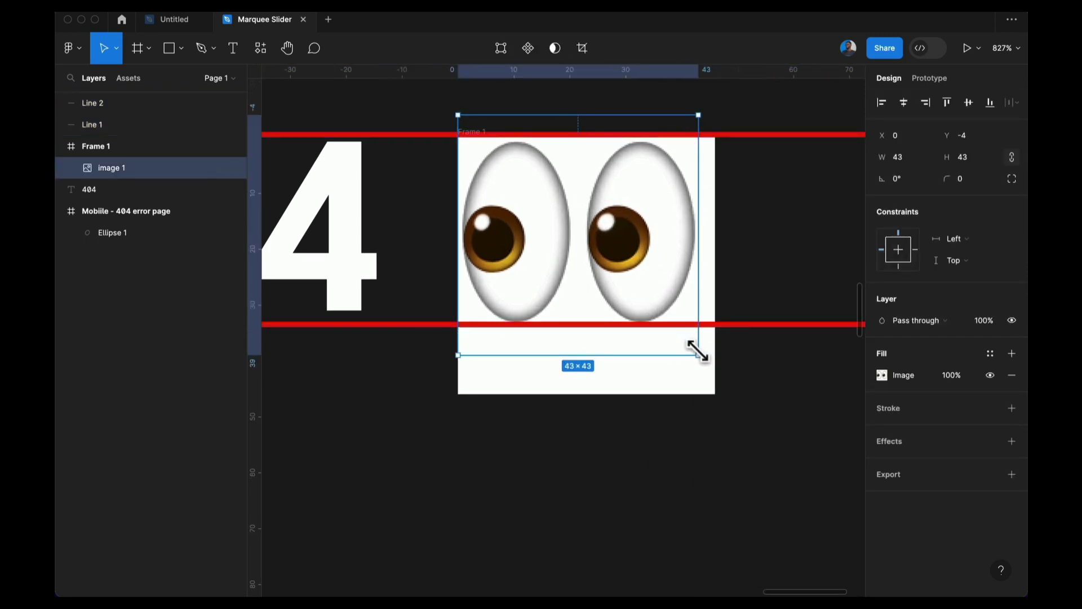
pyautogui.scroll(-5, 572, 383)
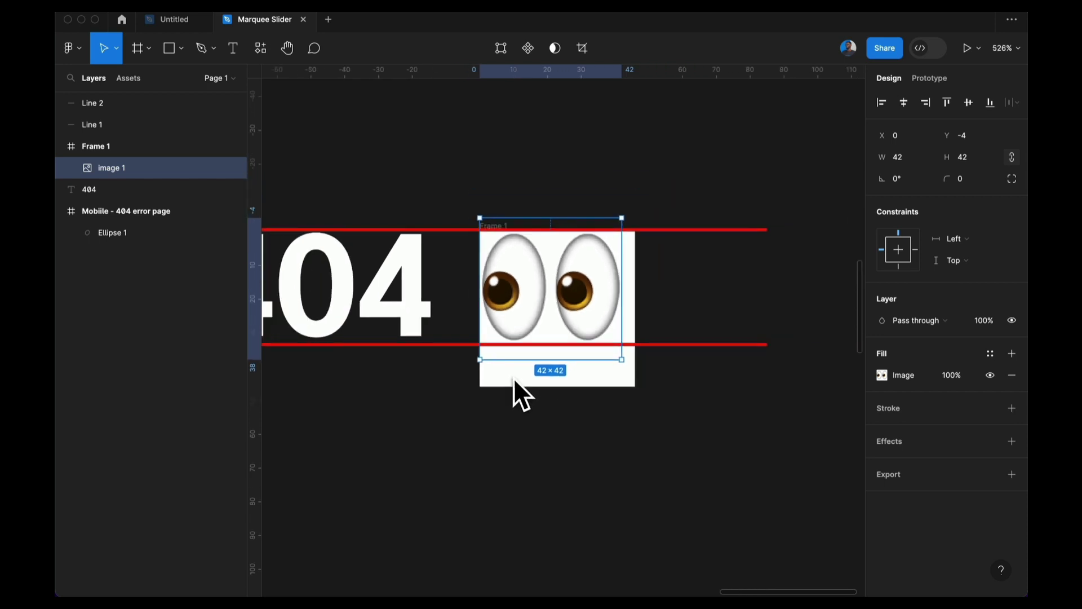
pyautogui.moveTo(720, 206); pyautogui.dragTo(662, 373)
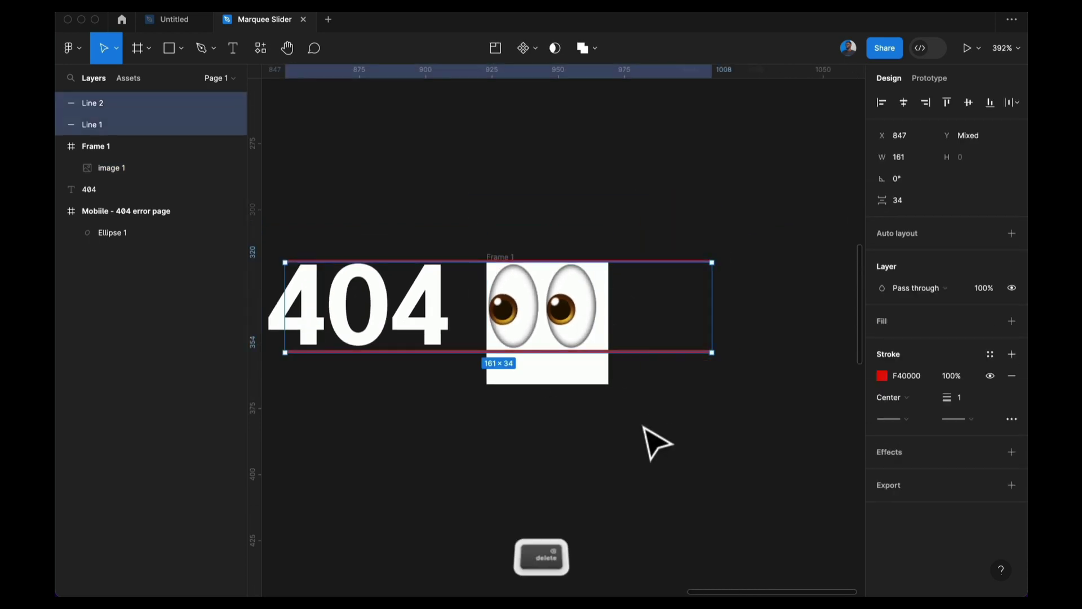
pyautogui.press('Delete')
# Crop the eyes frame to 42×34 and hide its white background fill.
pyautogui.click(500, 259)
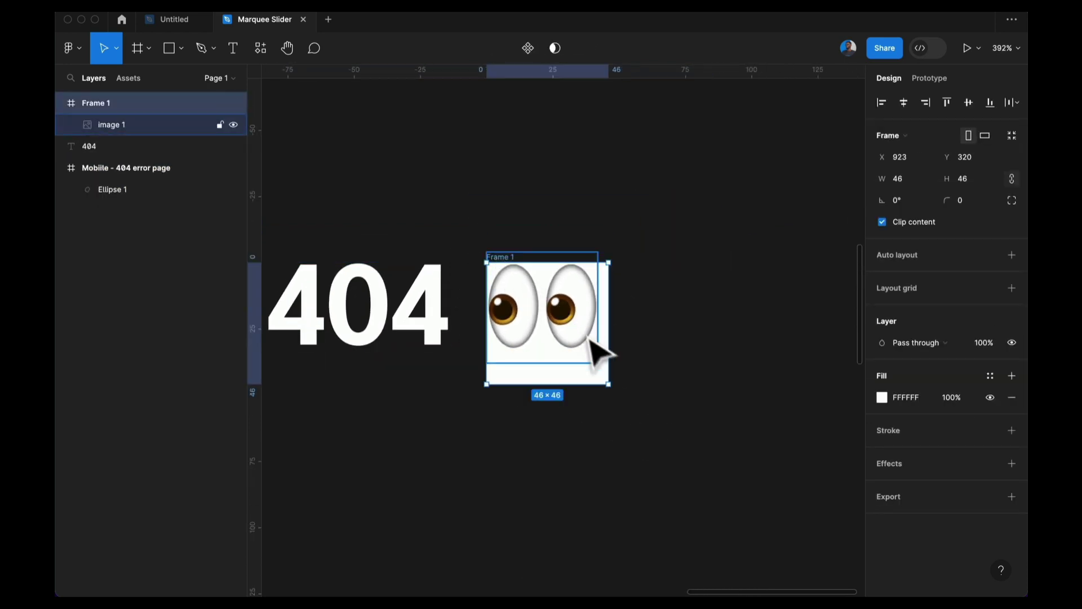
pyautogui.moveTo(608, 384); pyautogui.dragTo(544, 363)
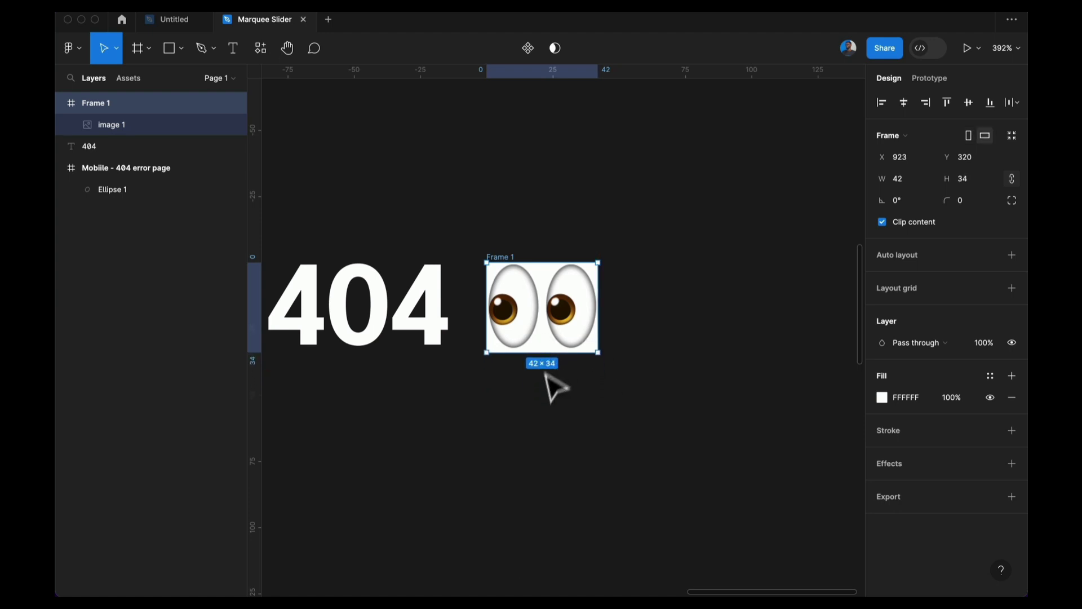
pyautogui.click(555, 389)
pyautogui.click(495, 256)
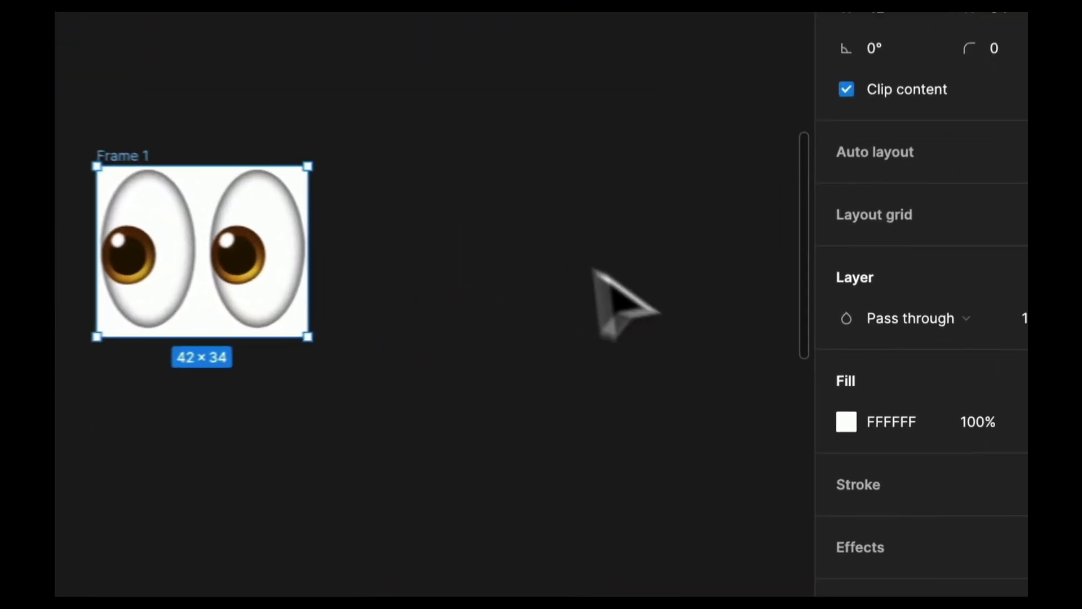
pyautogui.click(961, 379)
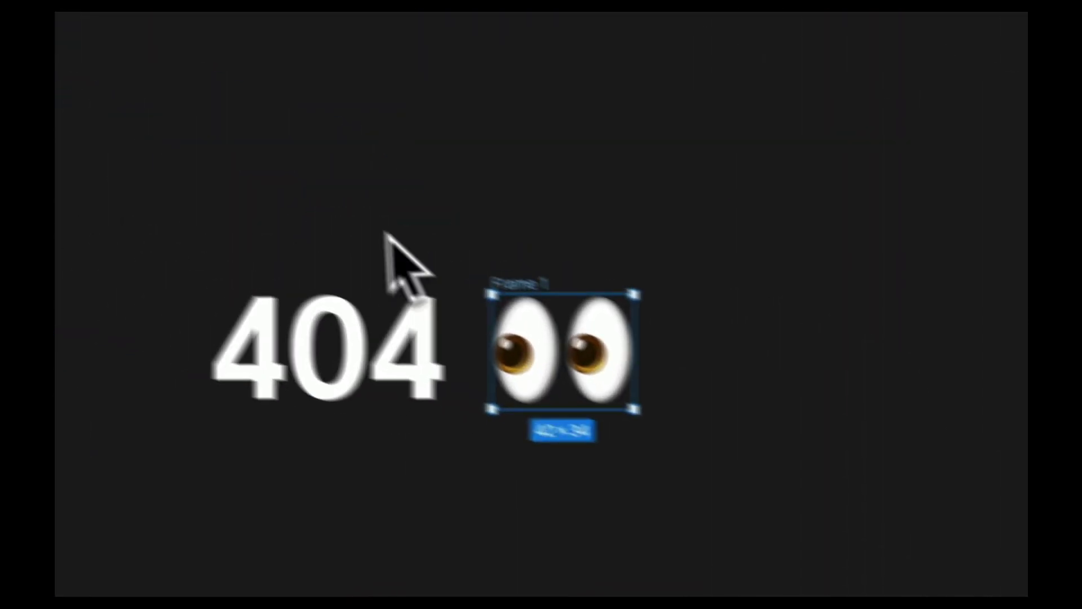
# Rename the eyes frame to 'emoji'.
pyautogui.doubleClick(522, 284)
pyautogui.write('emo')
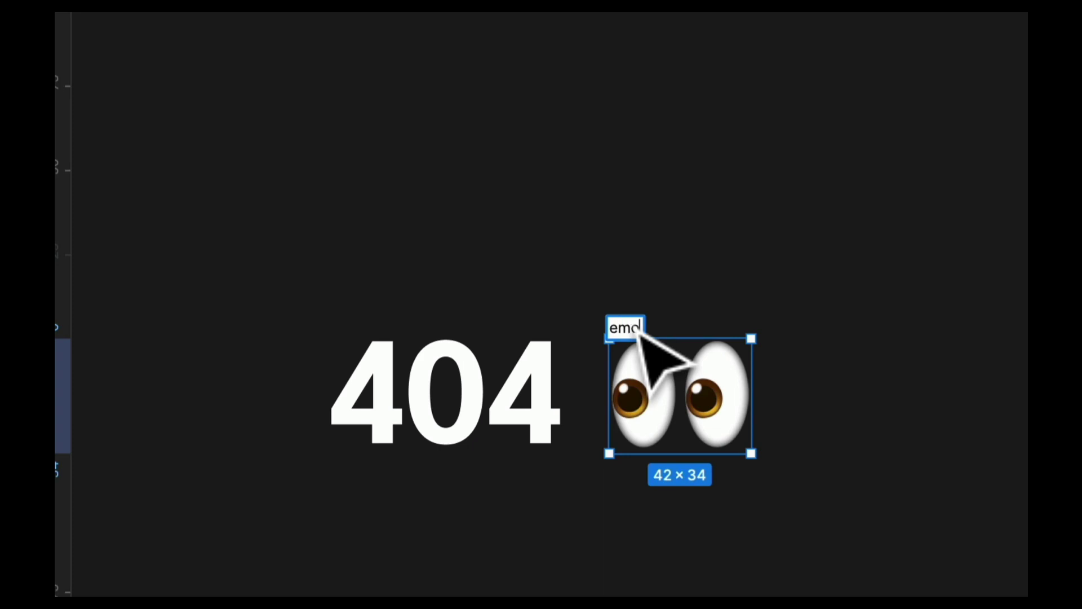
pyautogui.write('ji')
pyautogui.press('Return')
pyautogui.click(439, 238)
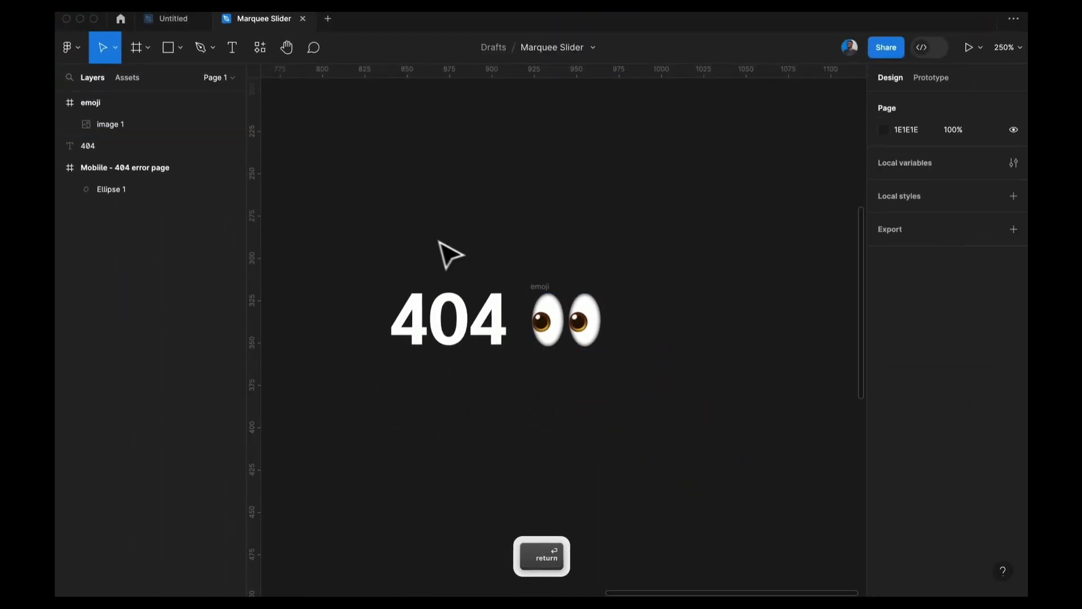
# Wrap the 404 text and emoji in an auto-layout frame '404 error text' with a 16 gap.
pyautogui.moveTo(345, 241); pyautogui.dragTo(674, 450)
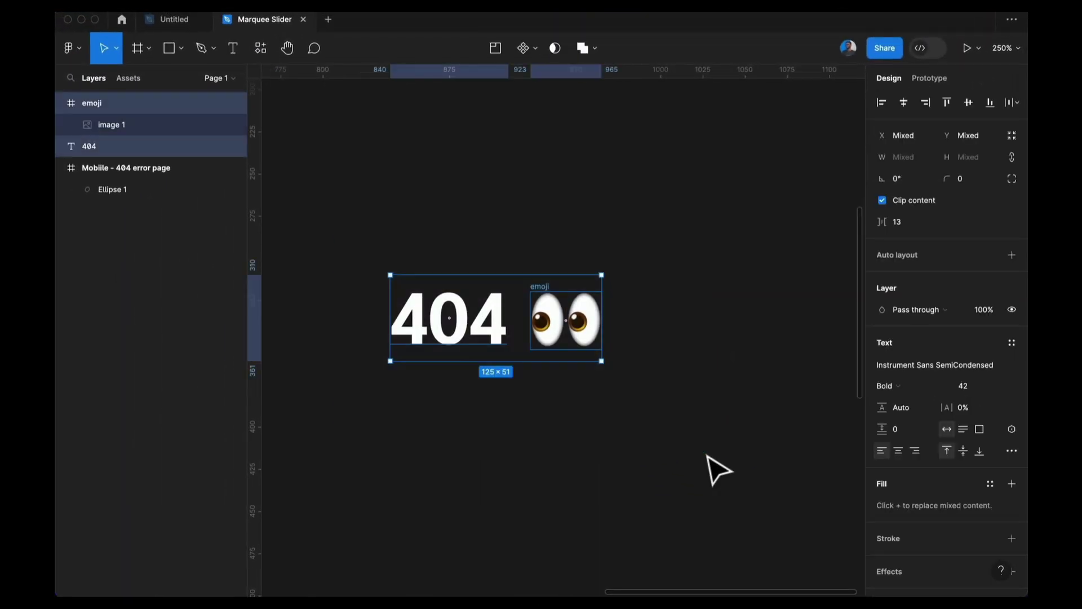
pyautogui.hotkey('shift', 'a')
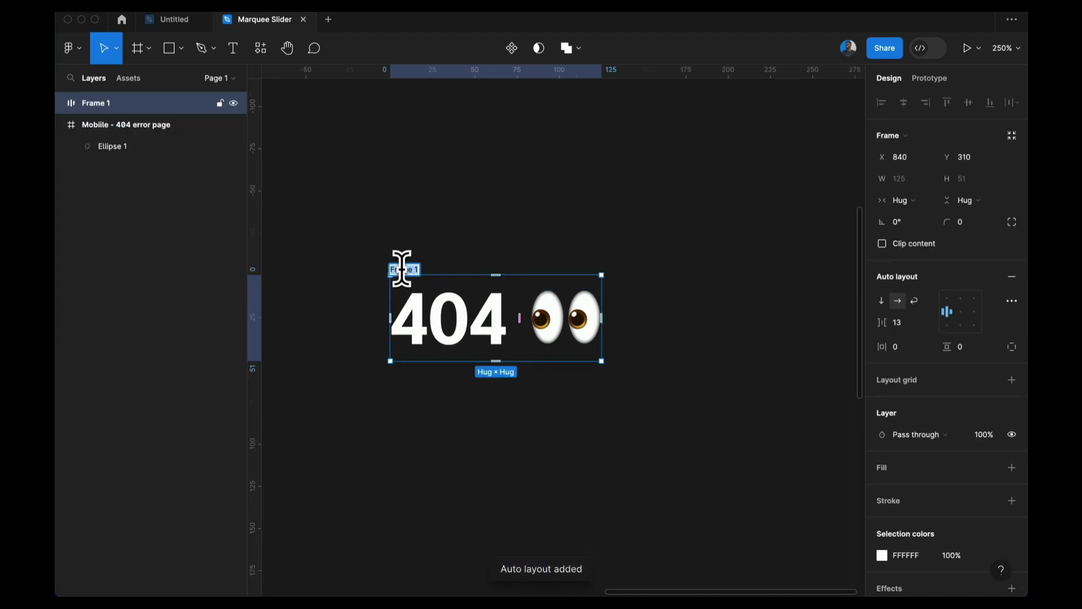
pyautogui.write('404 error te')
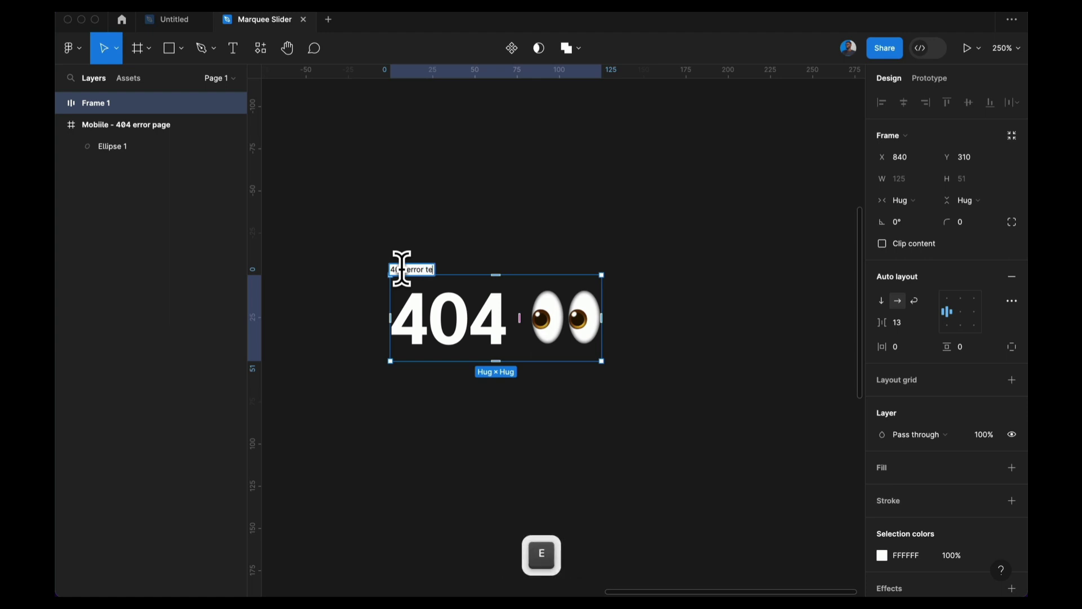
pyautogui.write('xt')
pyautogui.press('Return')
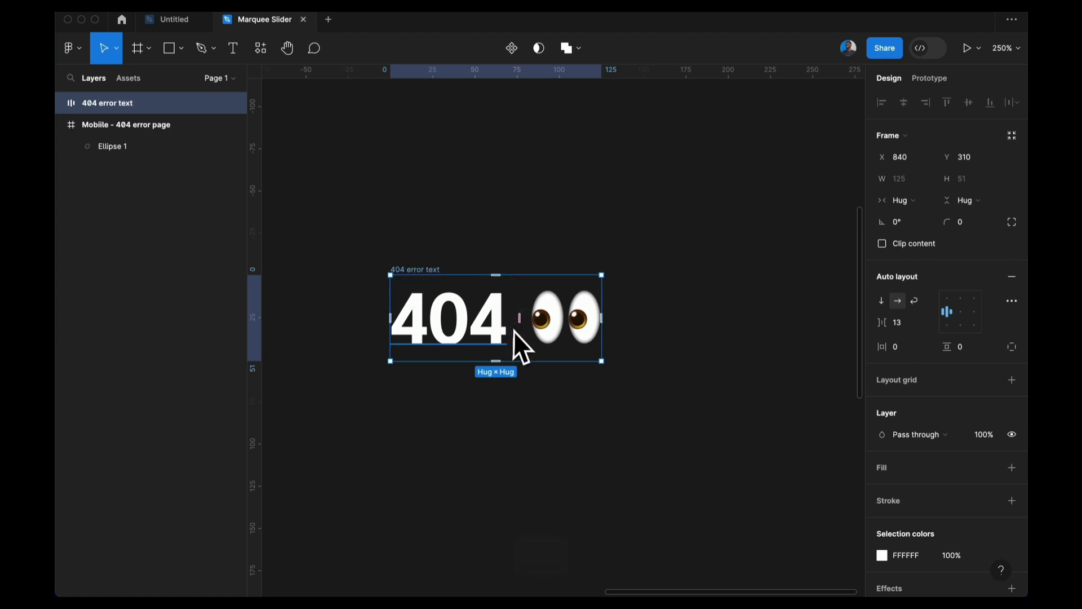
pyautogui.click(519, 319)
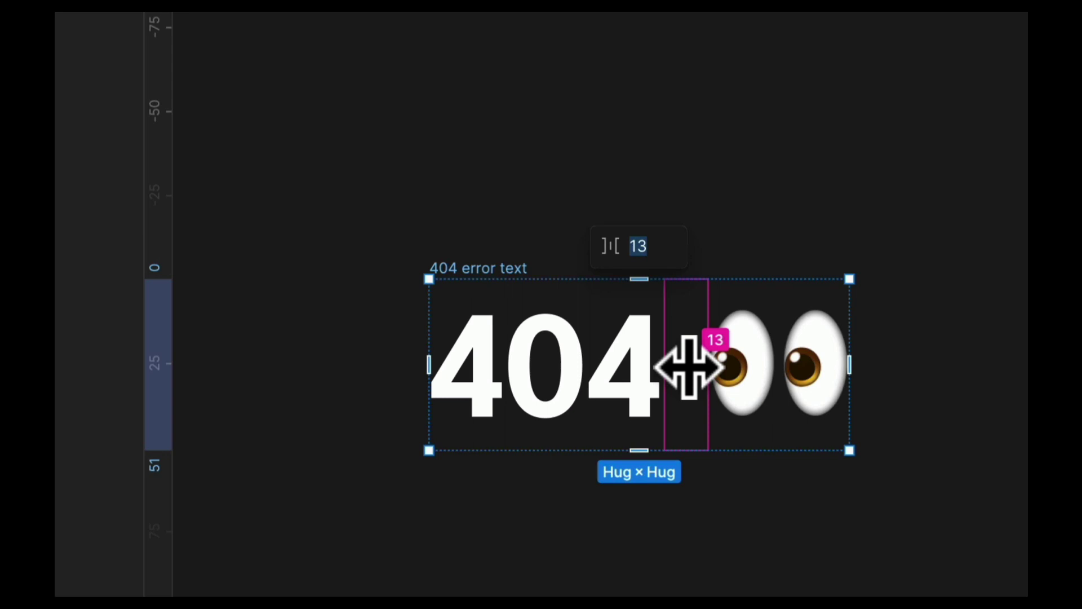
pyautogui.write('16')
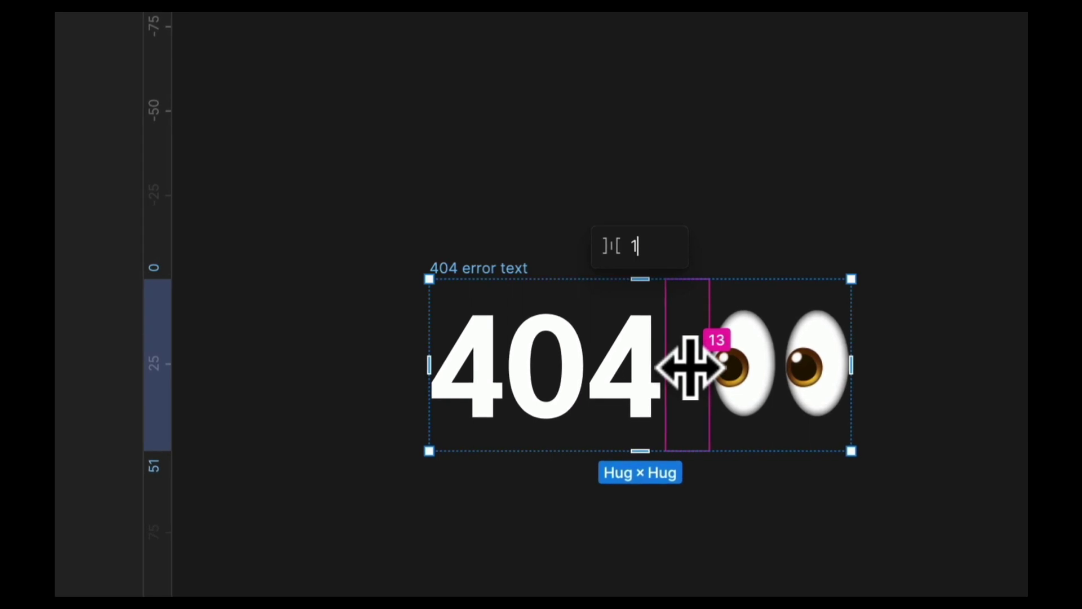
pyautogui.press('Return')
# Duplicate the 404 text inside the auto-layout row.
pyautogui.click(418, 148)
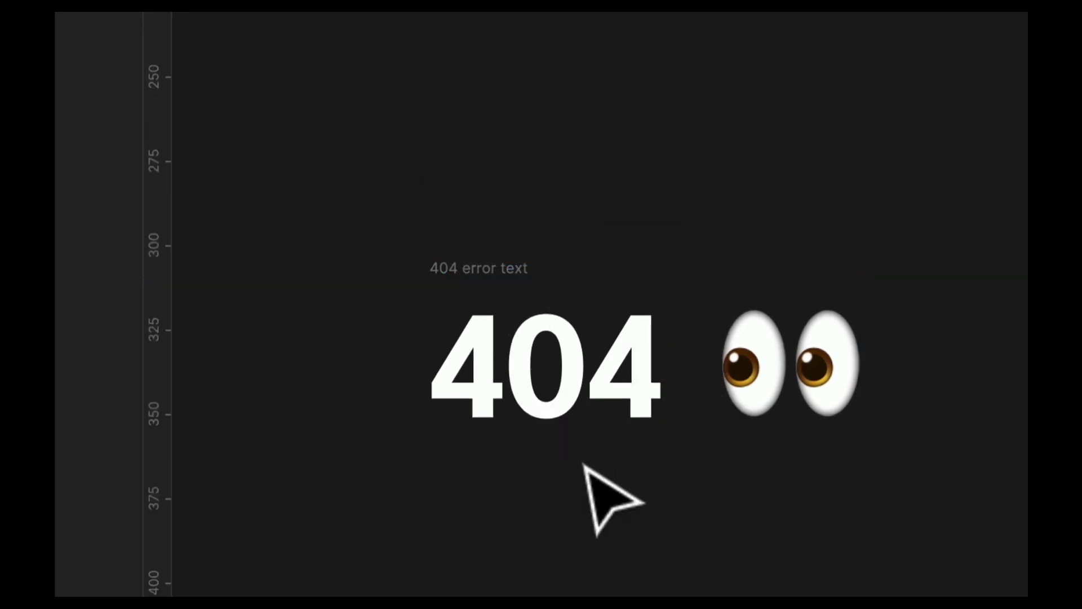
pyautogui.keyDown('super'); pyautogui.click(596, 376); pyautogui.keyUp('super')
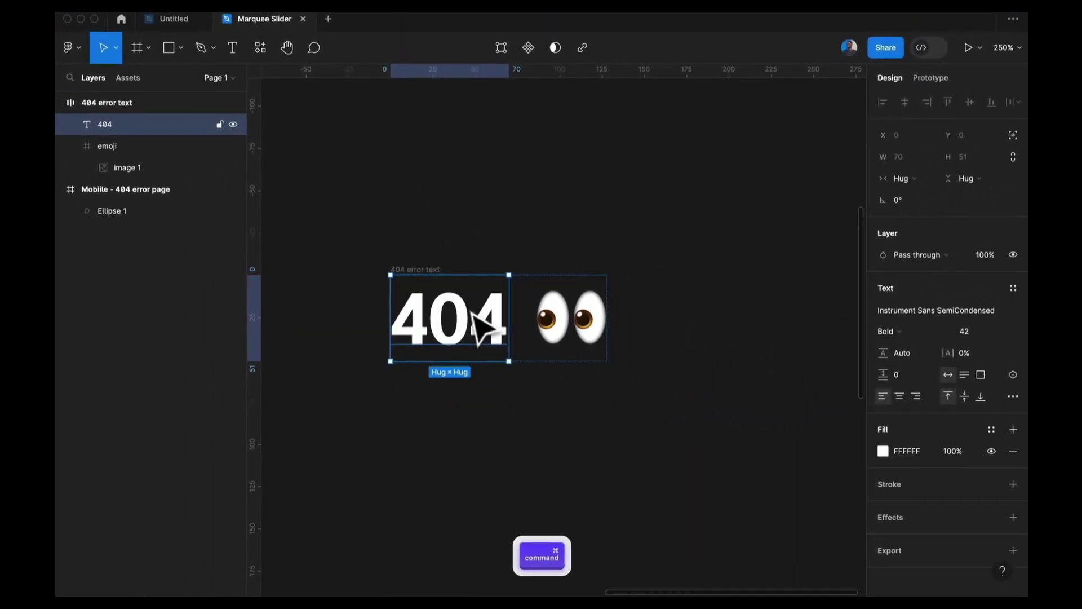
pyautogui.press('super+d')
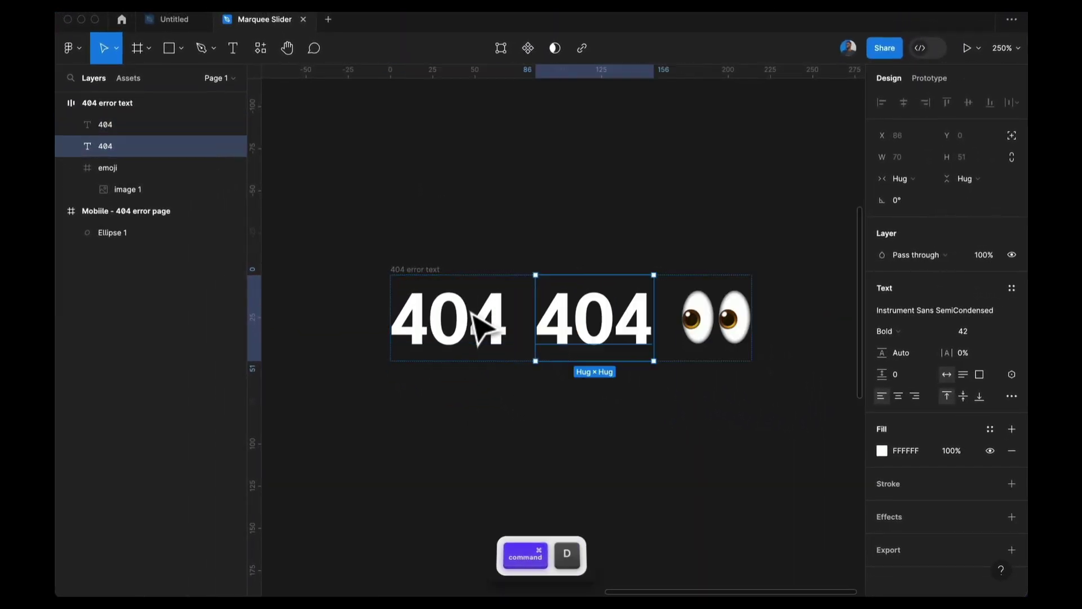
# Move the 404 copy past the eyes emoji to the end of the row.
pyautogui.press('Right')
pyautogui.scroll(-3, 472, 313)
pyautogui.click(459, 269)
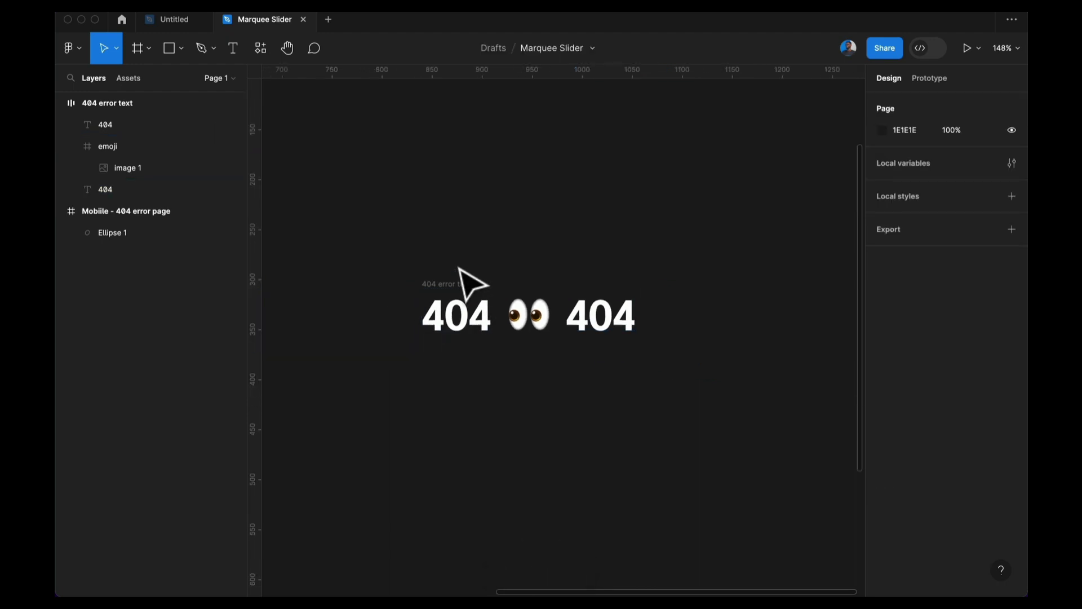
pyautogui.scroll(-5, 459, 269)
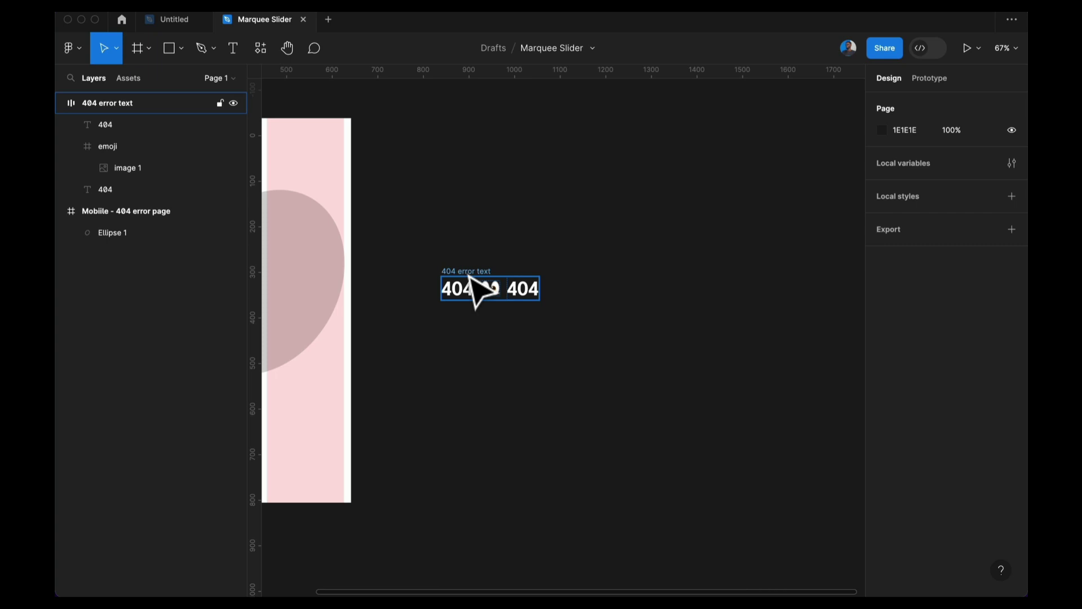
pyautogui.press('super+backslash')
pyautogui.scroll(5, 468, 276)
# Select the eyes and right 404 and duplicate the pair repeatedly, stretching the row to 2518 × 51.
pyautogui.doubleClick(486, 289)
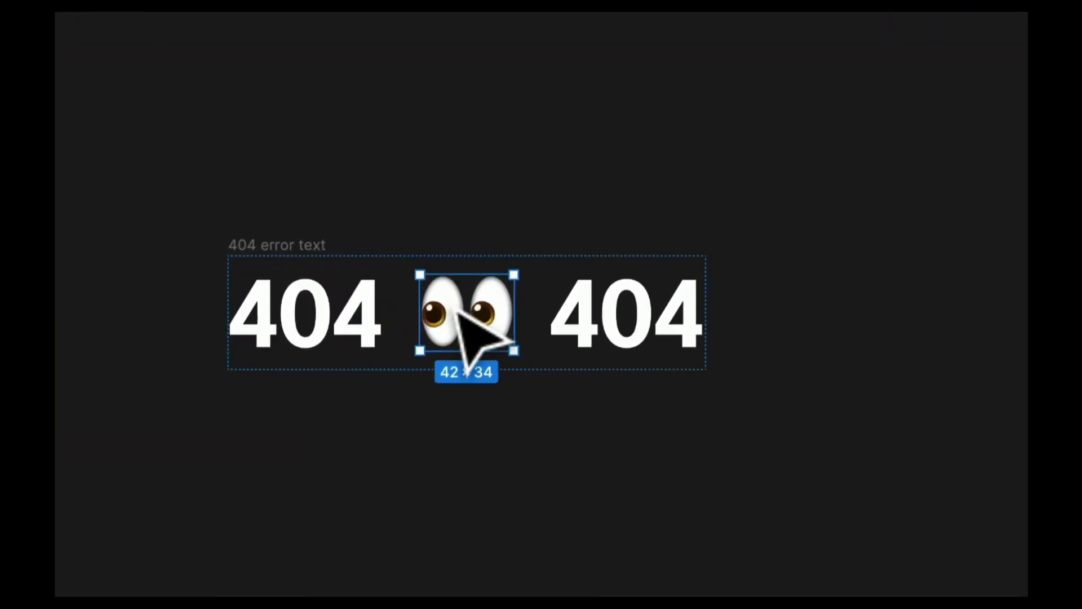
pyautogui.keyDown('shift'); pyautogui.click(676, 314); pyautogui.keyUp('shift')
pyautogui.scroll(-10, 676, 314)
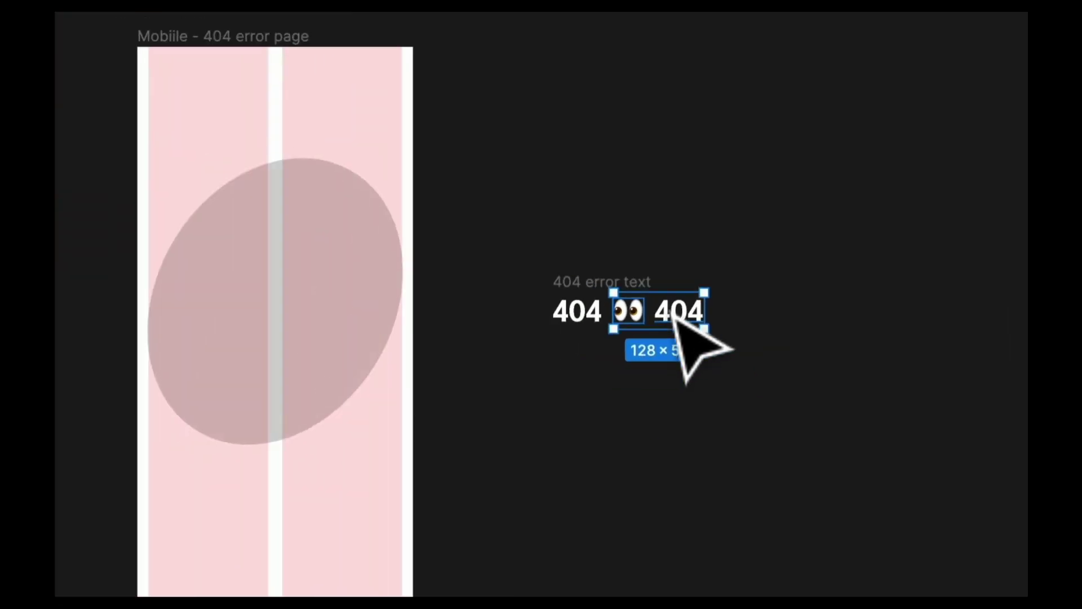
pyautogui.press('super+d')
pyautogui.scroll(-5, 676, 319)
pyautogui.press('super+backslash')
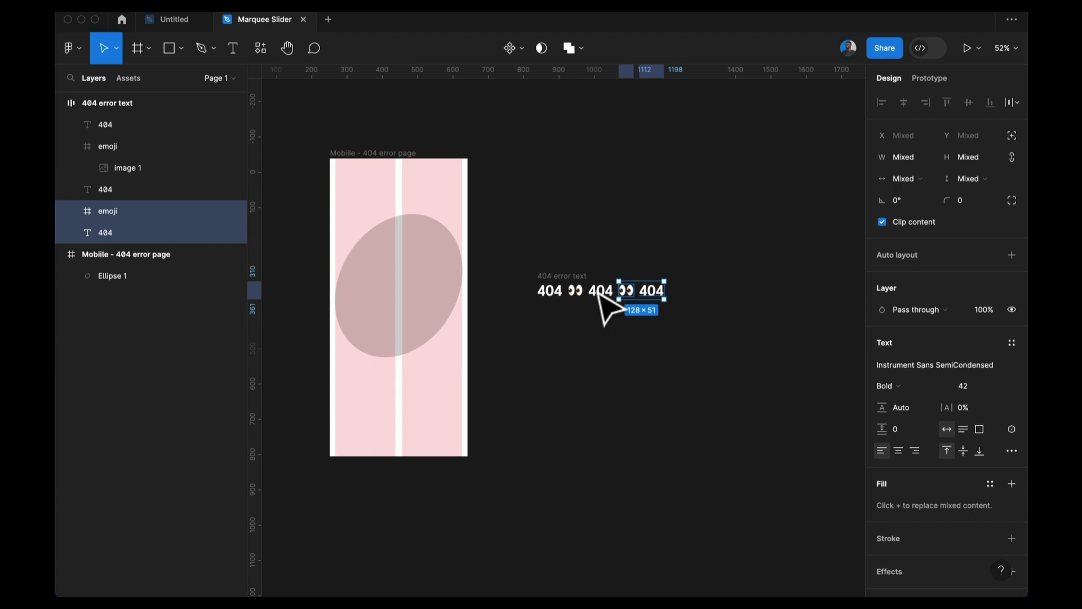
pyautogui.press('super+d')
pyautogui.press('super+d')
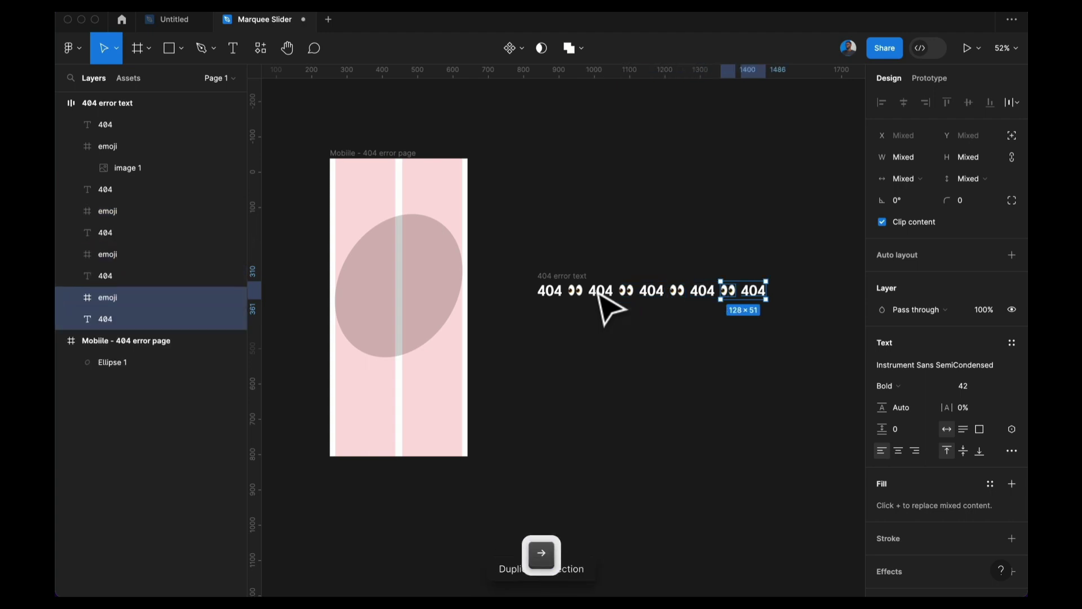
pyautogui.press('super+d')
pyautogui.press('super+d')
pyautogui.press('super+d')
pyautogui.press('super+d')
pyautogui.press('super+d')
pyautogui.press('super+d')
pyautogui.press('super+d')
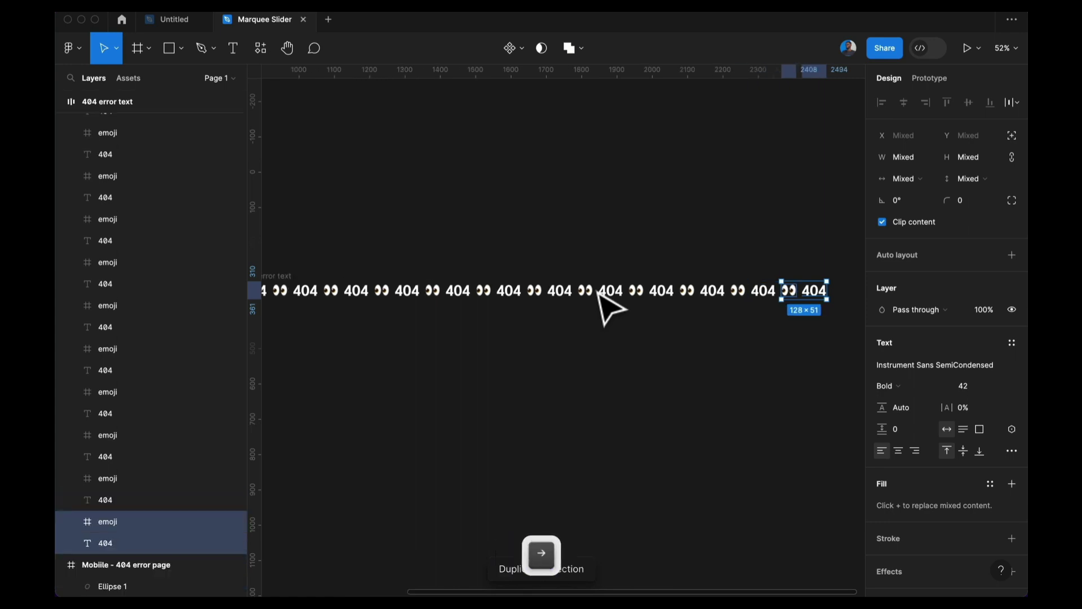
pyautogui.press('super+d')
pyautogui.press('super+d')
pyautogui.press('super+d')
pyautogui.press('super+d')
pyautogui.press('super+d')
pyautogui.press('super+d')
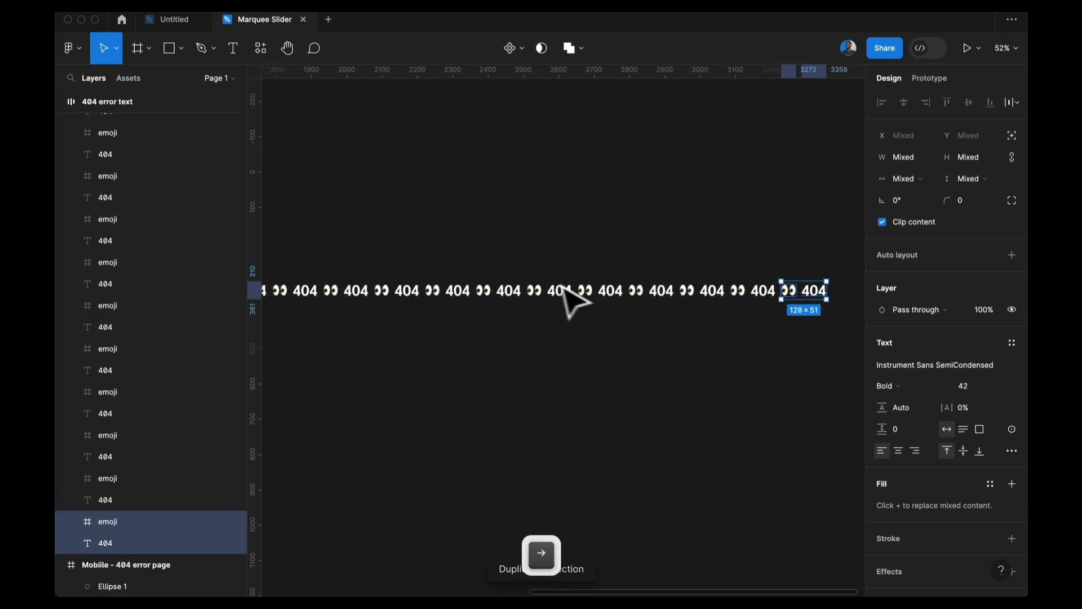
pyautogui.scroll(-5, 563, 289)
pyautogui.hscroll(-3, 562, 289)
pyautogui.hscroll(1, 562, 289)
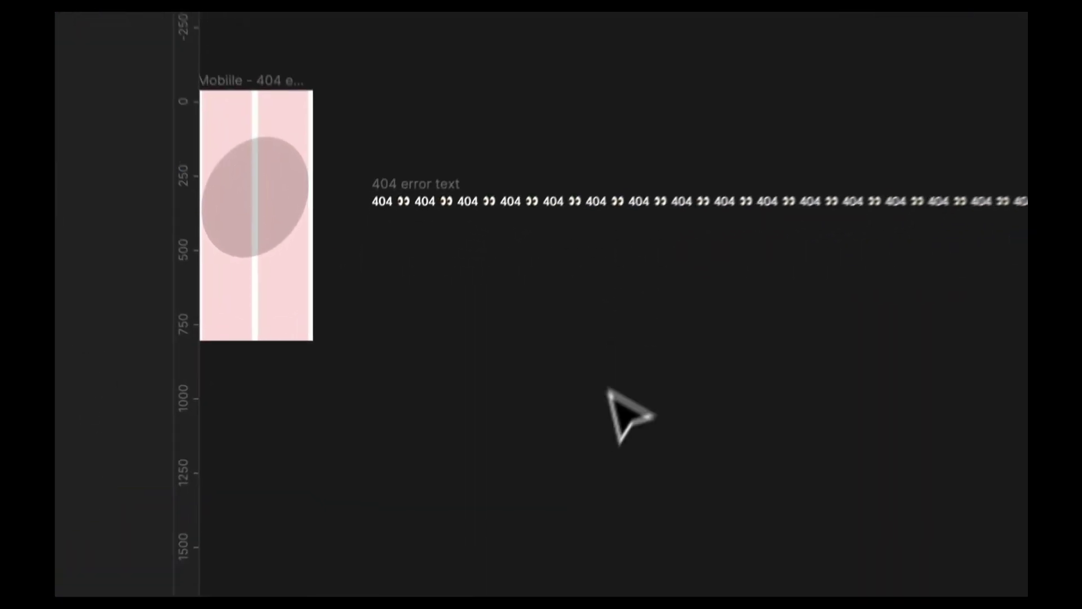
pyautogui.scroll(5, 561, 270)
pyautogui.click(372, 169)
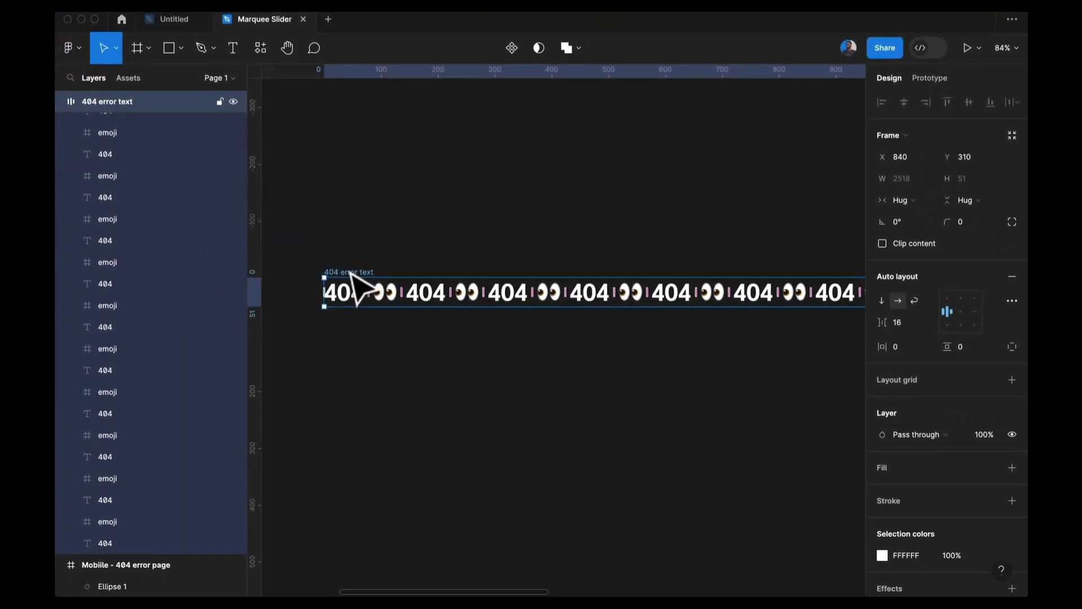
pyautogui.scroll(-5, 351, 272)
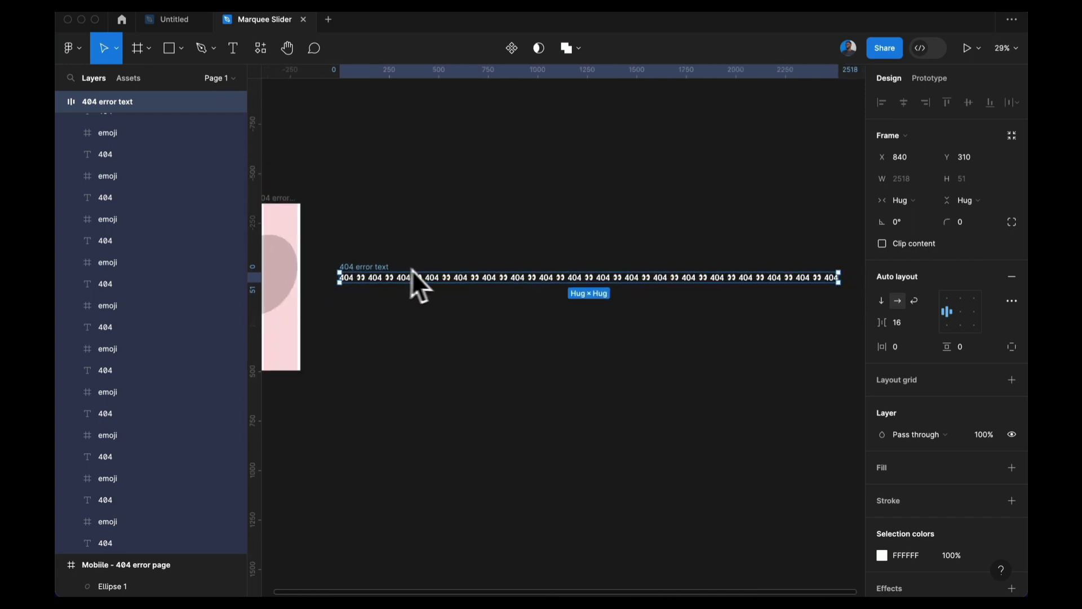
pyautogui.click(374, 246)
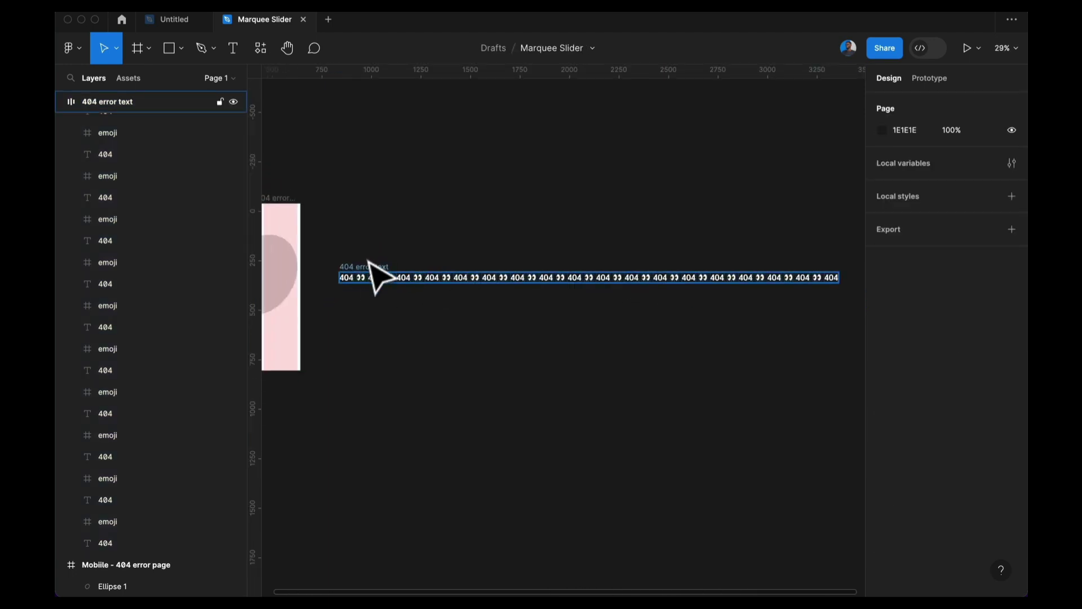
pyautogui.scroll(5, 375, 279)
pyautogui.hscroll(-3, 349, 304)
pyautogui.hscroll(-2, 349, 322)
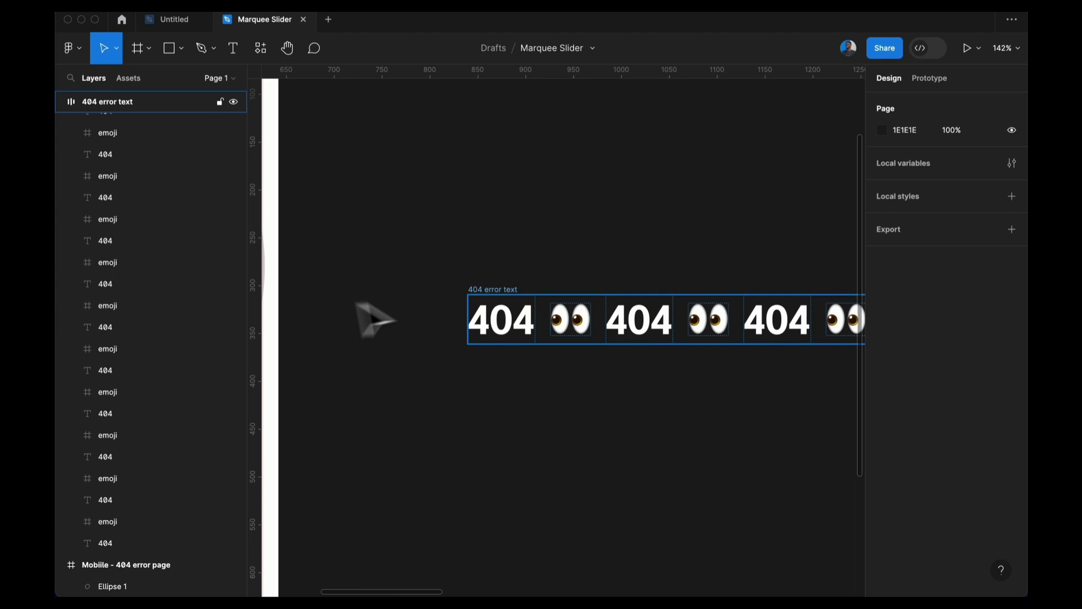
pyautogui.click(492, 309)
pyautogui.scroll(-5, 488, 291)
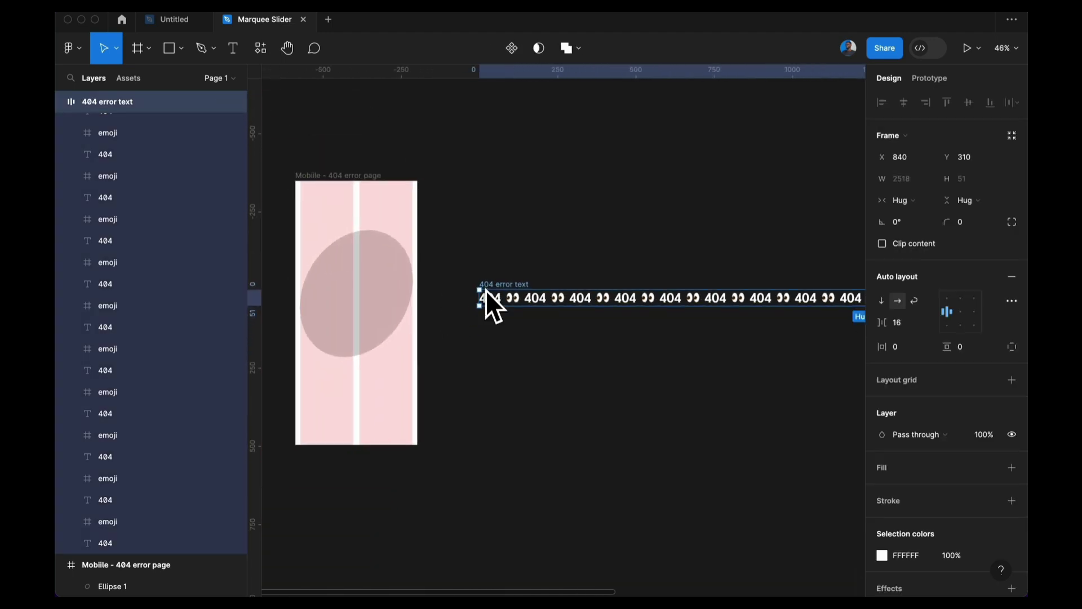
pyautogui.click(494, 347)
pyautogui.click(507, 281)
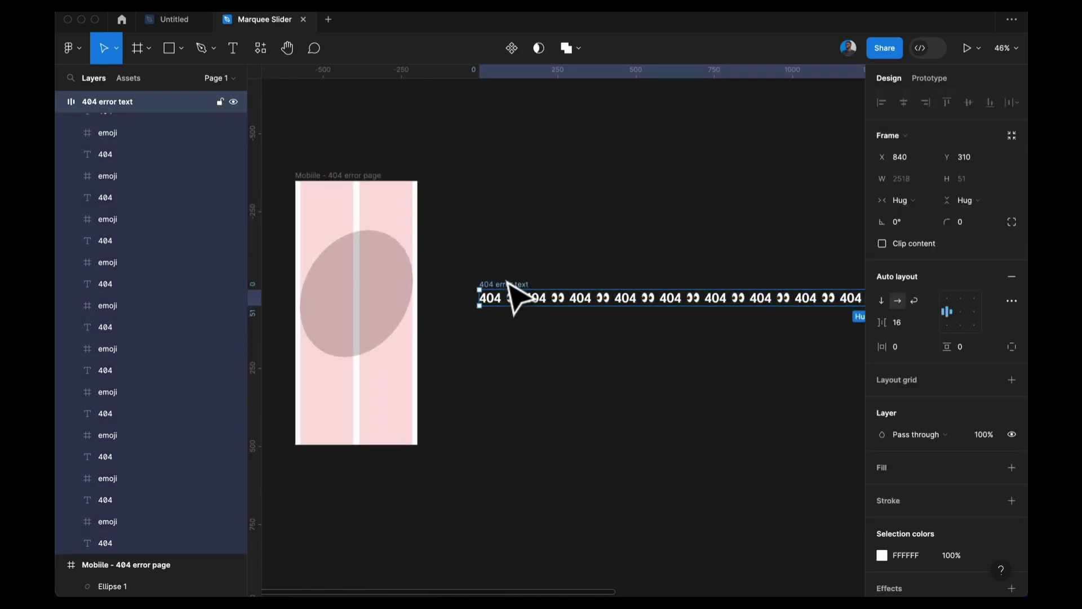
pyautogui.click(512, 331)
pyautogui.scroll(-3, 512, 339)
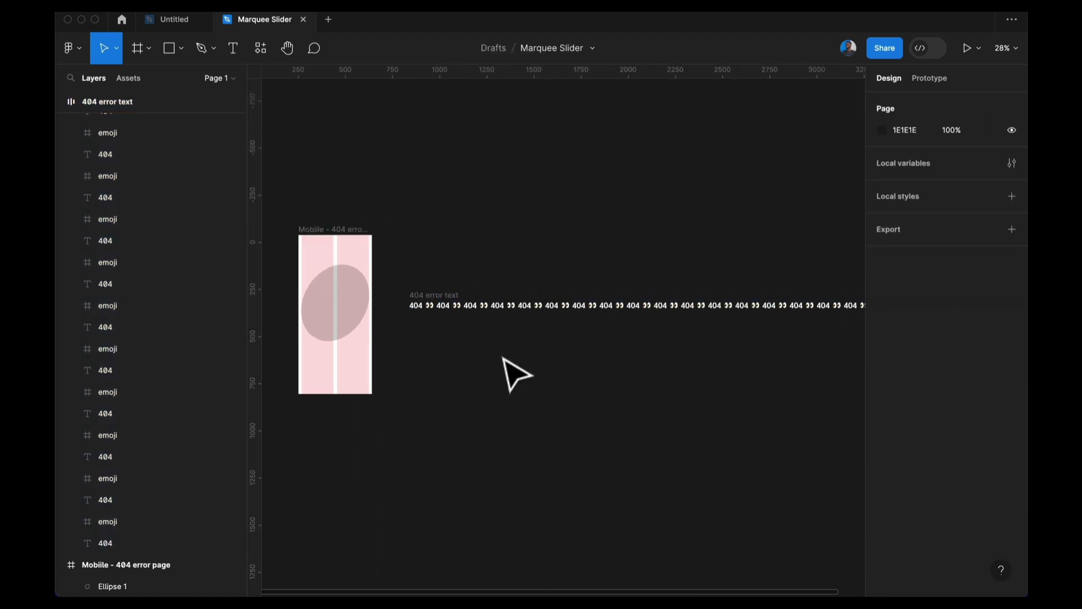
pyautogui.scroll(5, 434, 307)
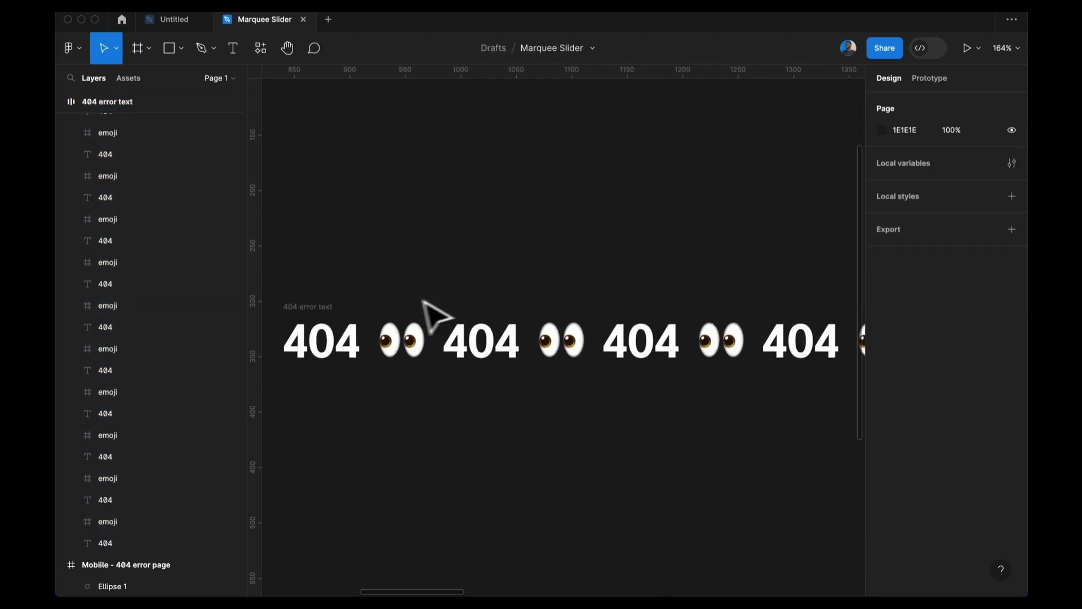
pyautogui.click(322, 311)
pyautogui.scroll(-3, 327, 321)
# Draw a new frame below the 404 row and widen it to 340 × 100.
pyautogui.press('f')
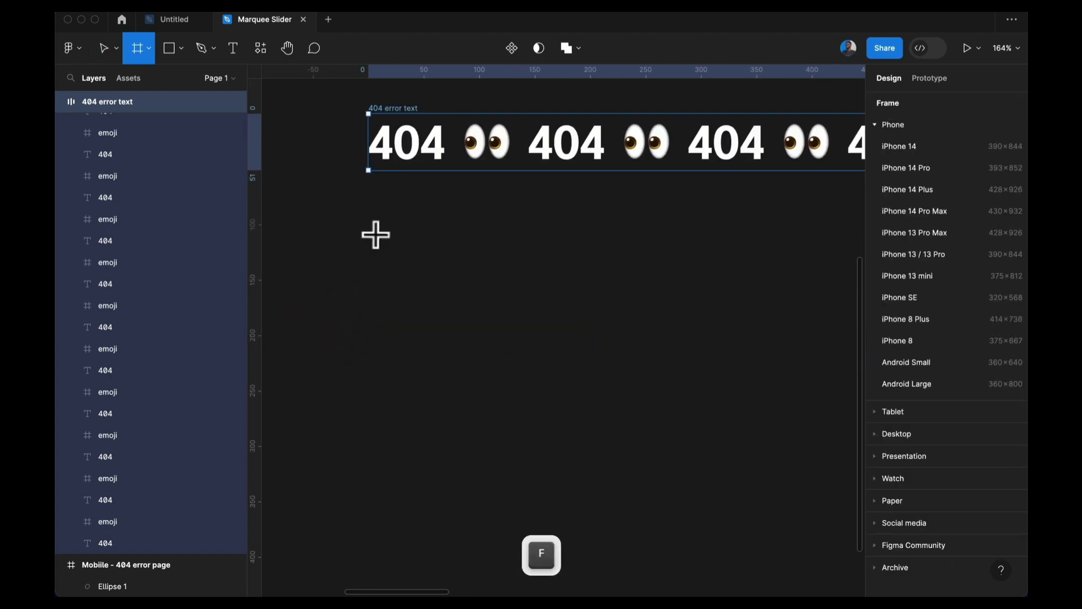
pyautogui.moveTo(368, 239); pyautogui.dragTo(602, 352)
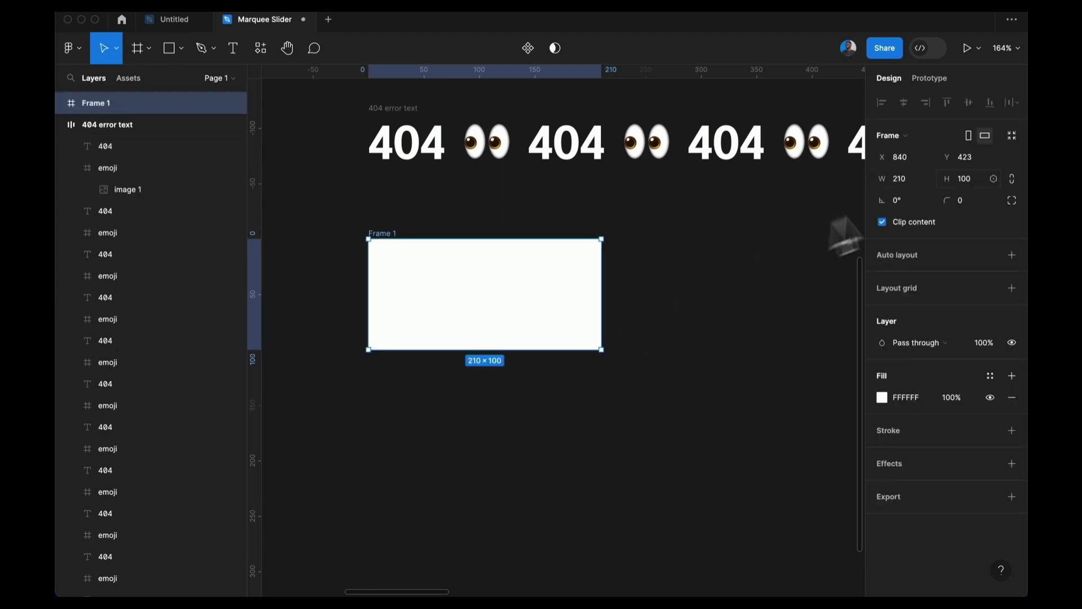
pyautogui.hotkey('ctrl', '\\')
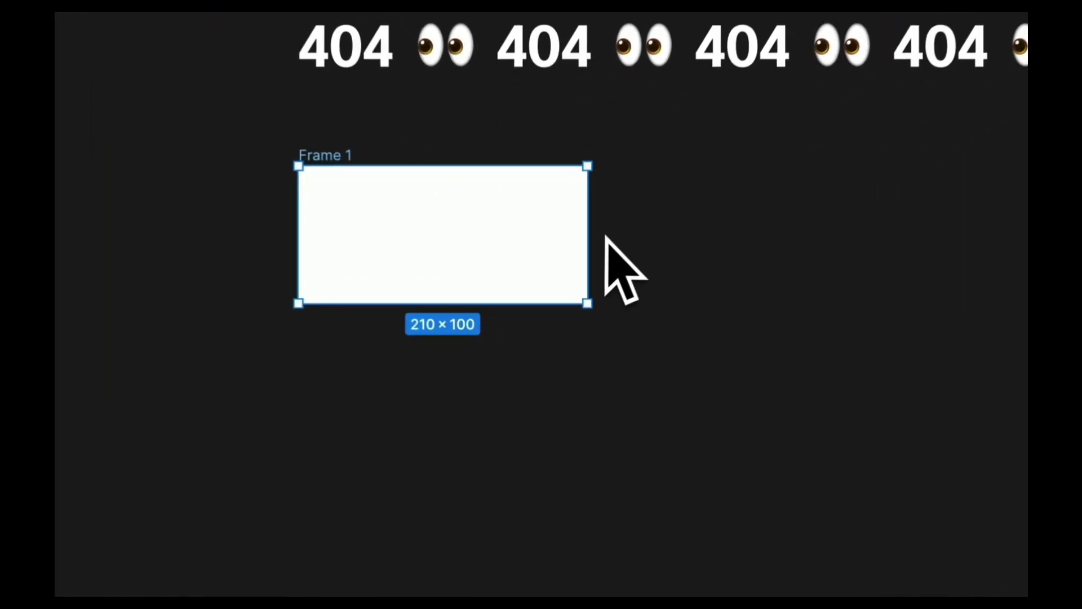
pyautogui.moveTo(600, 234); pyautogui.dragTo(776, 244)
pyautogui.click(519, 458)
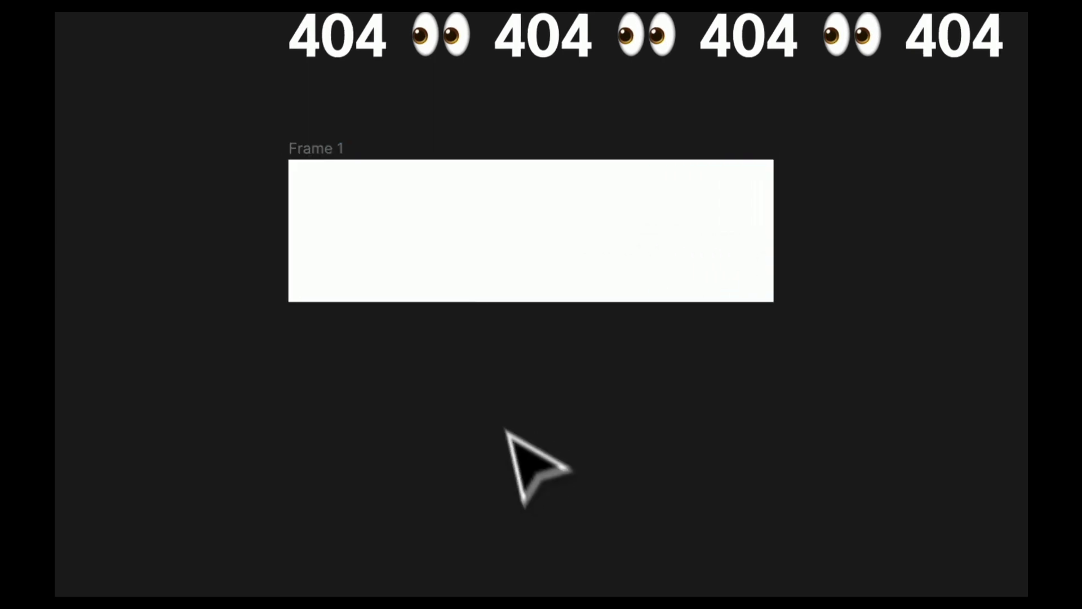
# Rename the new frame to '404 nest'.
pyautogui.doubleClick(313, 150)
pyautogui.write('404 nest')
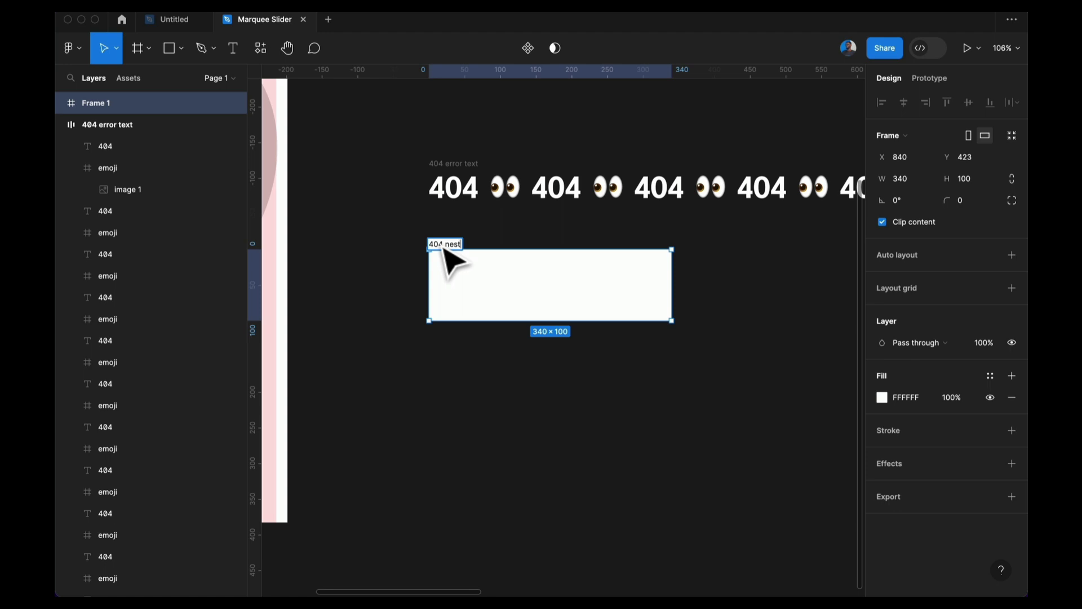
pyautogui.press('Return')
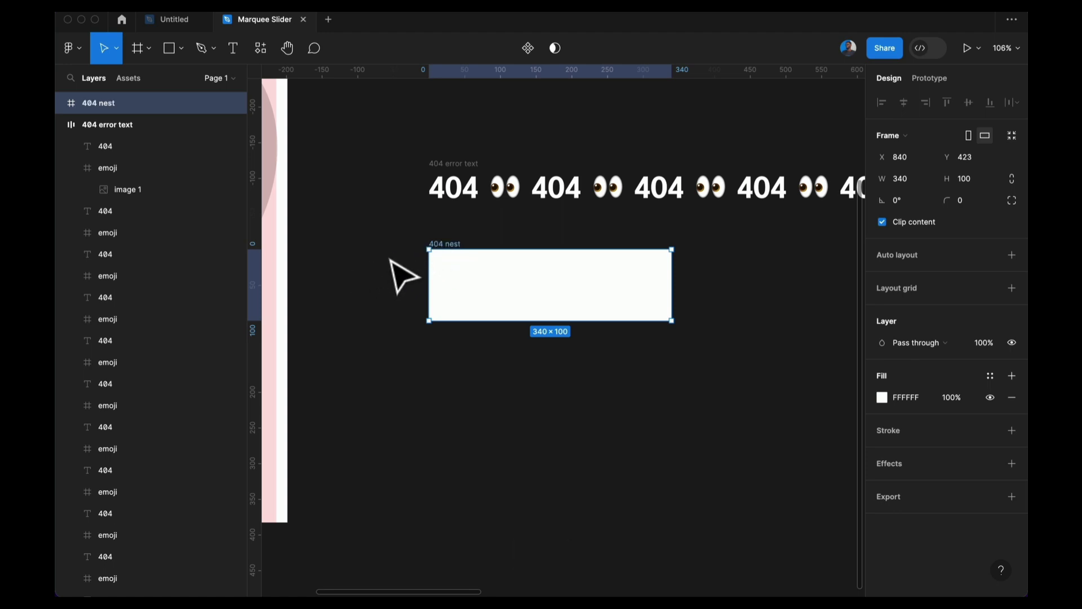
pyautogui.click(395, 164)
pyautogui.scroll(-5, 395, 164)
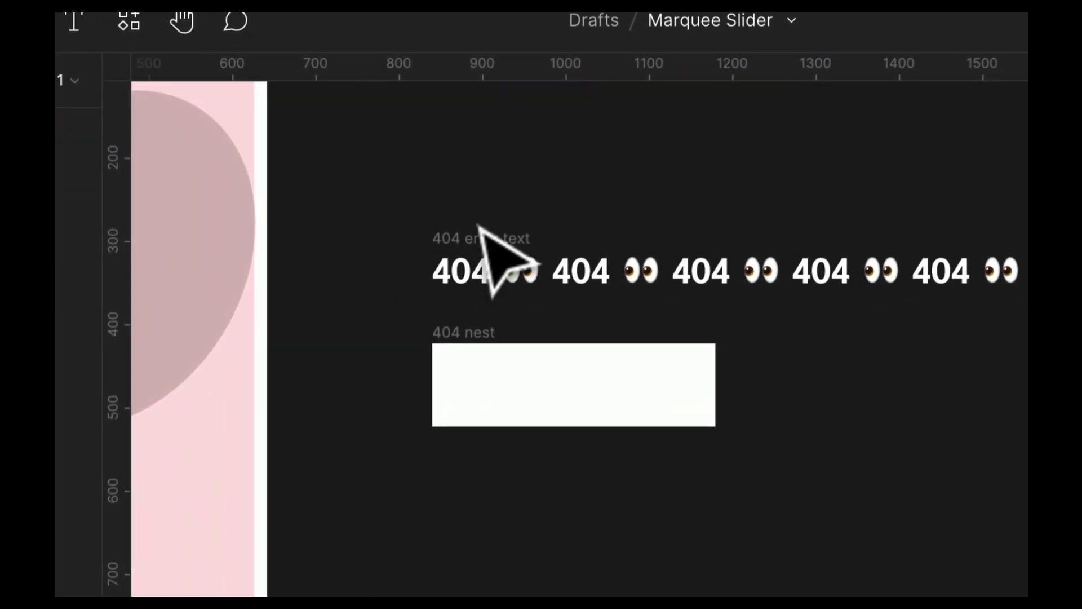
# Move the 404 error text row into 404 nest and hide the frame's white fill.
pyautogui.moveTo(479, 239); pyautogui.dragTo(471, 344)
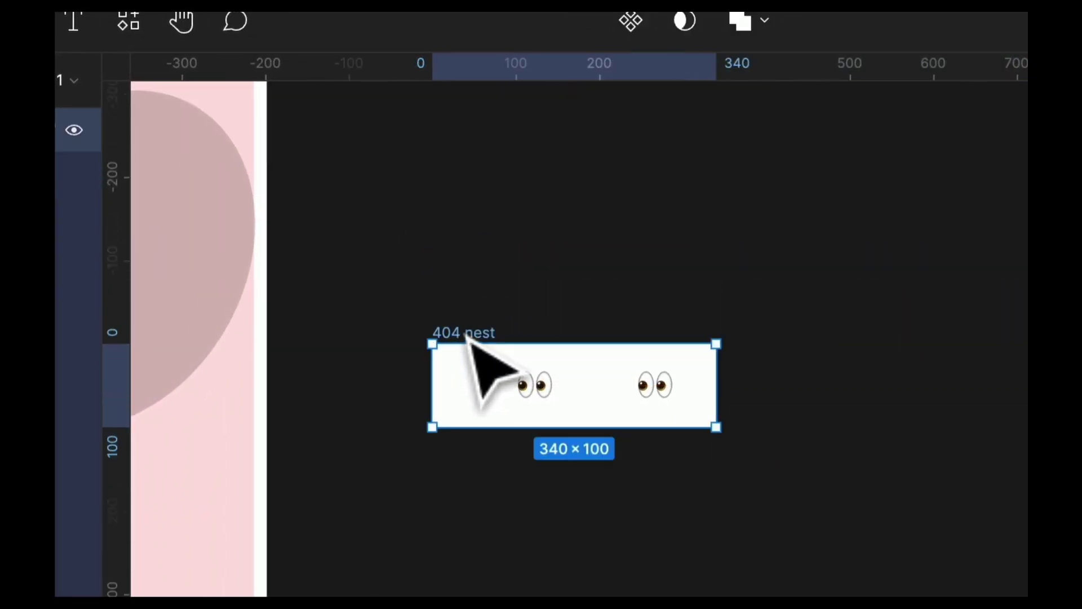
pyautogui.click(1081, 435)
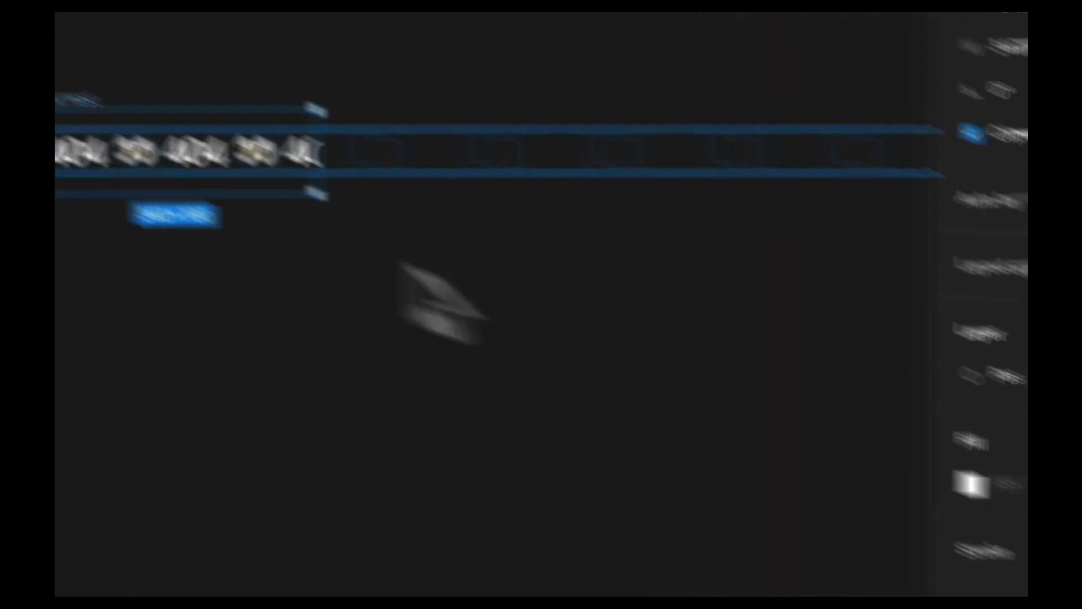
pyautogui.hscroll(-1, 398, 261)
pyautogui.scroll(3, 434, 293)
pyautogui.click(474, 316)
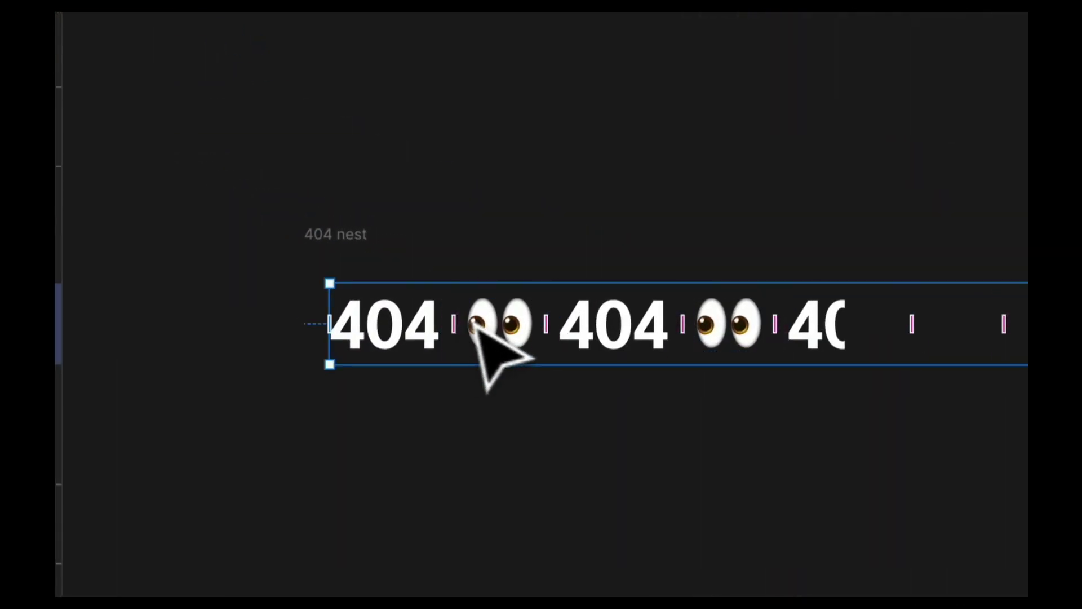
pyautogui.scroll(-5, 496, 332)
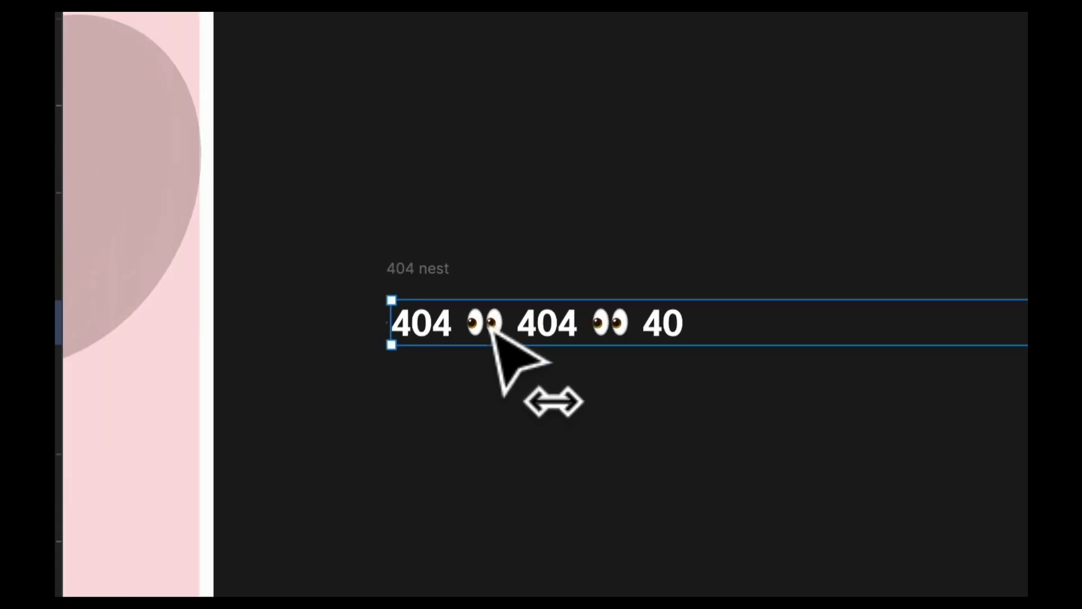
pyautogui.click(503, 464)
# Duplicate 404 nest below and name the frames '404 nest - start' and '404 nest - end'.
pyautogui.click(433, 271)
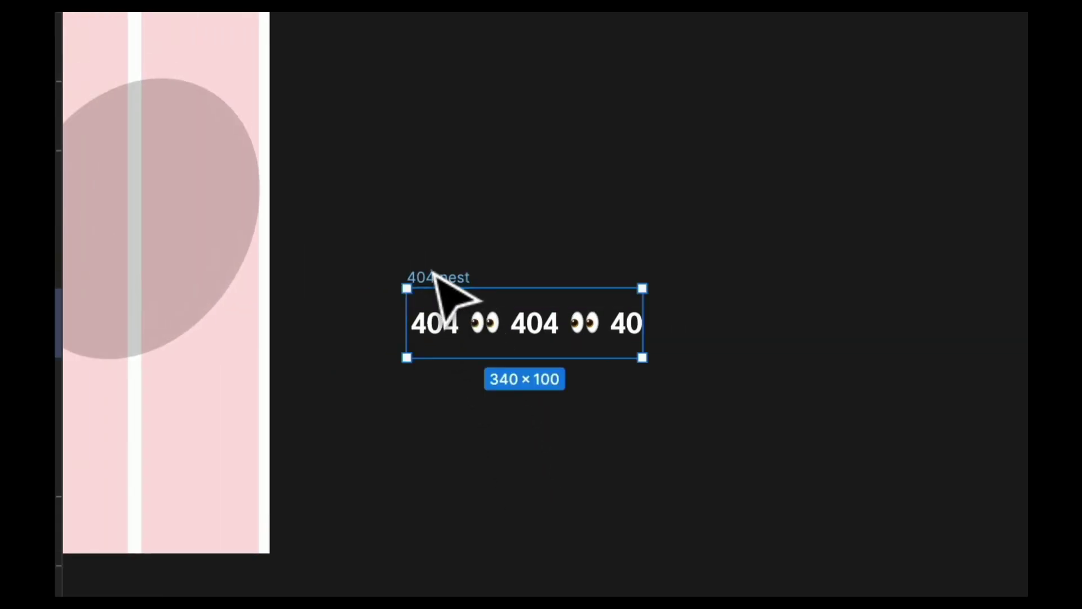
pyautogui.moveTo(433, 271); pyautogui.dragTo(447, 368)
pyautogui.scroll(5, 450, 400)
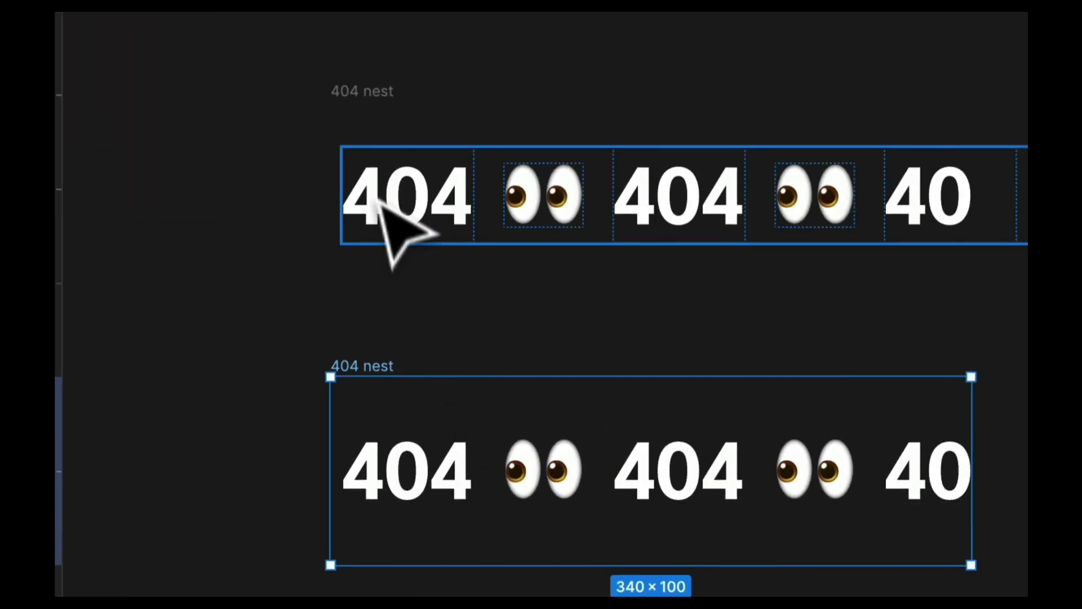
pyautogui.click(356, 146)
pyautogui.doubleClick(350, 145)
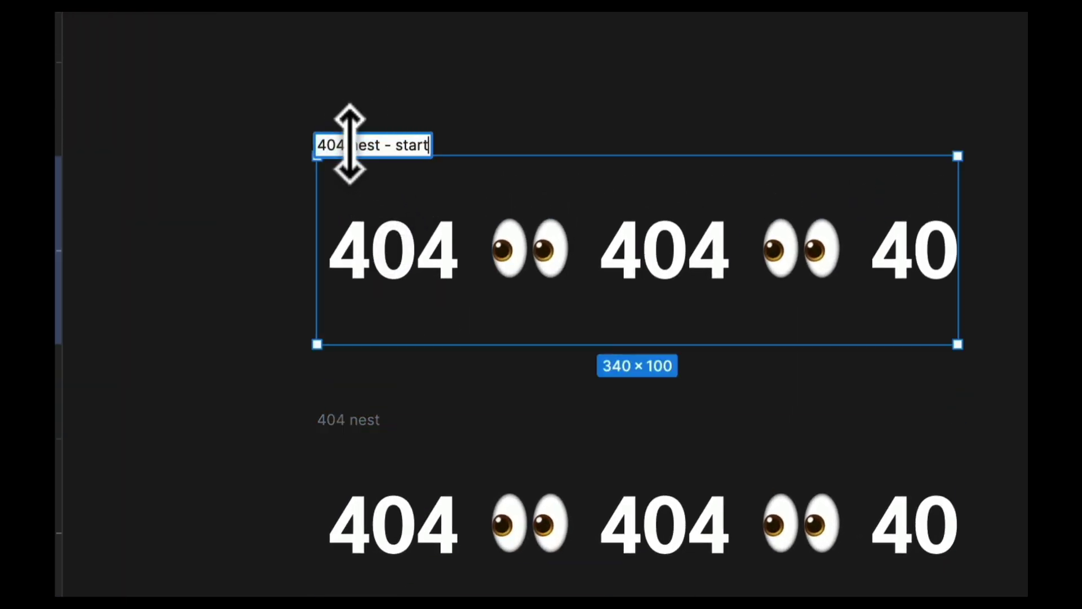
pyautogui.press('Return')
pyautogui.doubleClick(361, 420)
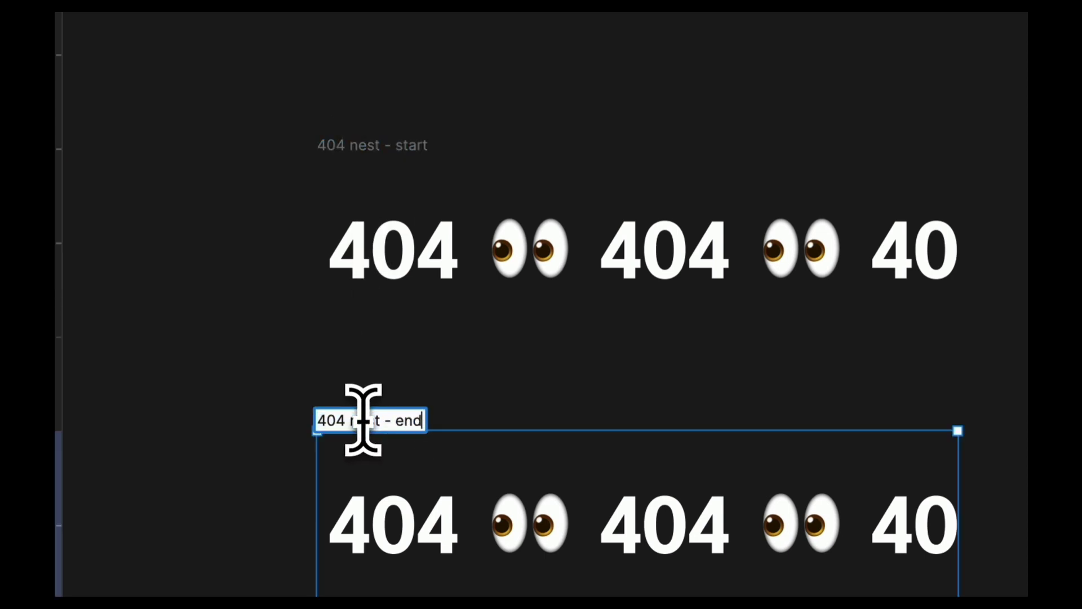
pyautogui.press('Return')
pyautogui.scroll(-3, 369, 431)
pyautogui.click(665, 524)
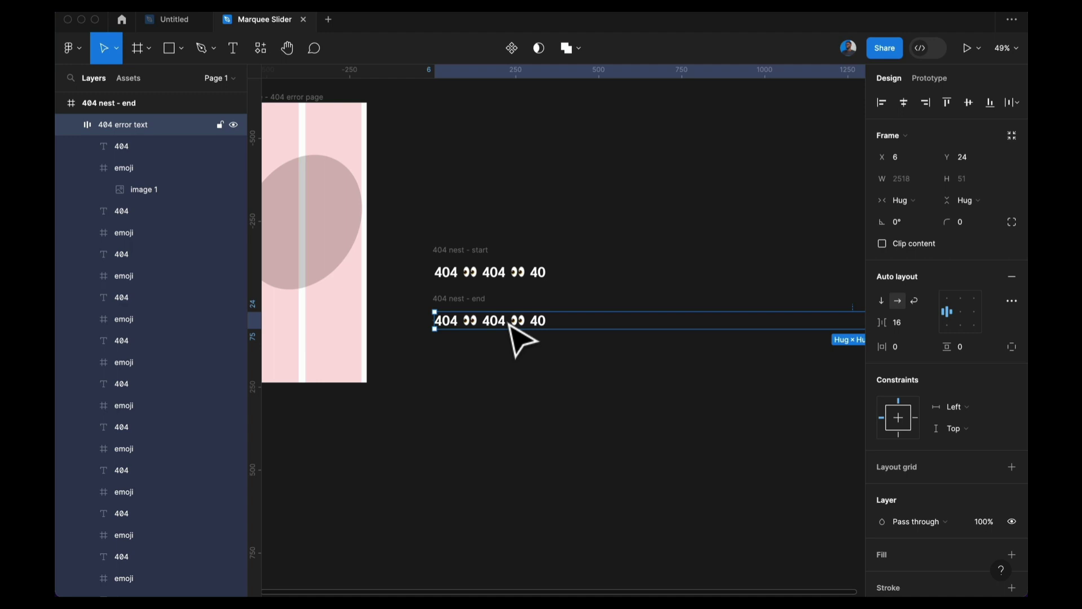
# Shift the 404 strip inside 404 nest - end far left to X -2202.
pyautogui.hotkey('shift', 'Left')
pyautogui.hotkey('shift', 'Left')
pyautogui.hotkey('shift', 'Left')
pyautogui.hotkey('shift', 'Left')
pyautogui.hotkey('shift', 'Left')
pyautogui.hotkey('shift', 'Left')
pyautogui.hotkey('shift', 'Left')
pyautogui.hotkey('shift', 'Left')
pyautogui.hotkey('shift', 'Left')
pyautogui.hotkey('shift', 'Left')
pyautogui.hotkey('shift', 'Left')
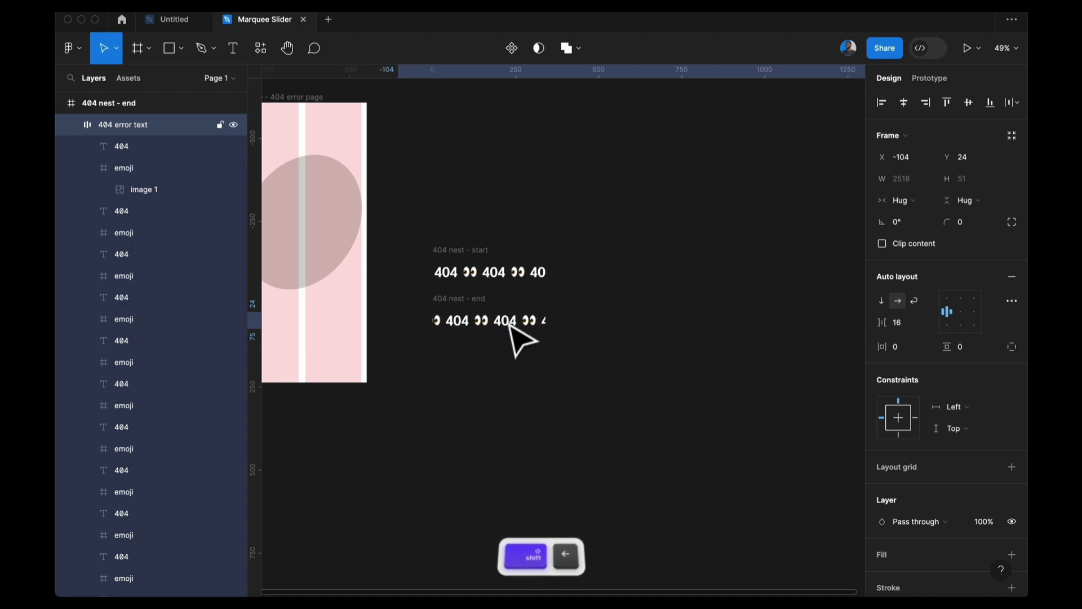
pyautogui.hotkey('shift', 'Left')
pyautogui.hotkey('shift', 'Left')
pyautogui.hotkey('shift', 'Left')
pyautogui.hotkey('shift', 'Left')
pyautogui.hotkey('shift', 'Left')
pyautogui.hotkey('shift', 'Left')
pyautogui.hotkey('shift', 'Left')
pyautogui.hotkey('shift', 'Left')
pyautogui.hotkey('shift', 'Left')
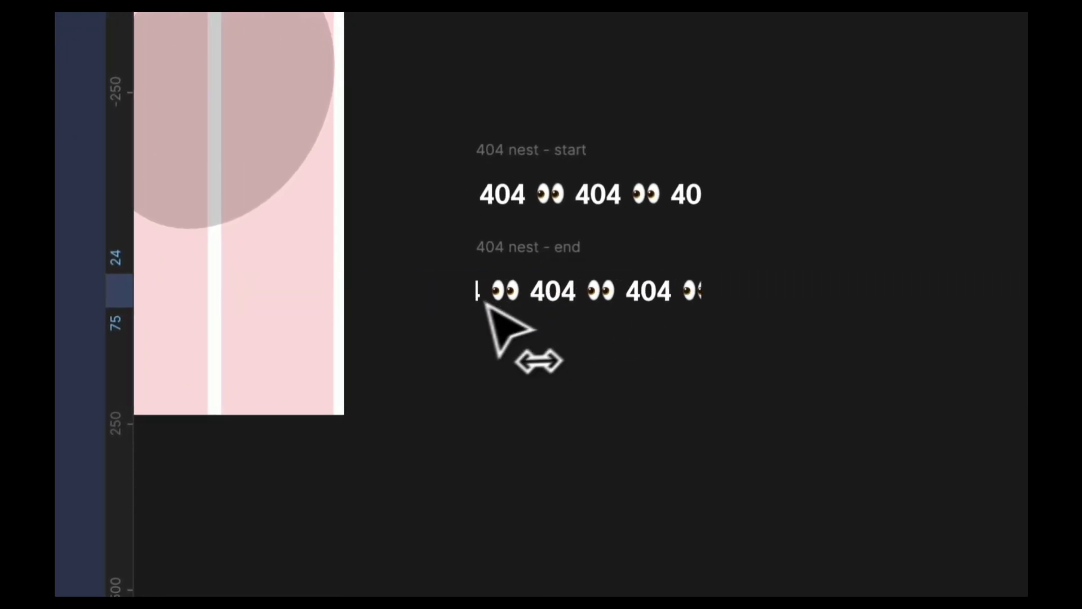
pyautogui.click(412, 299)
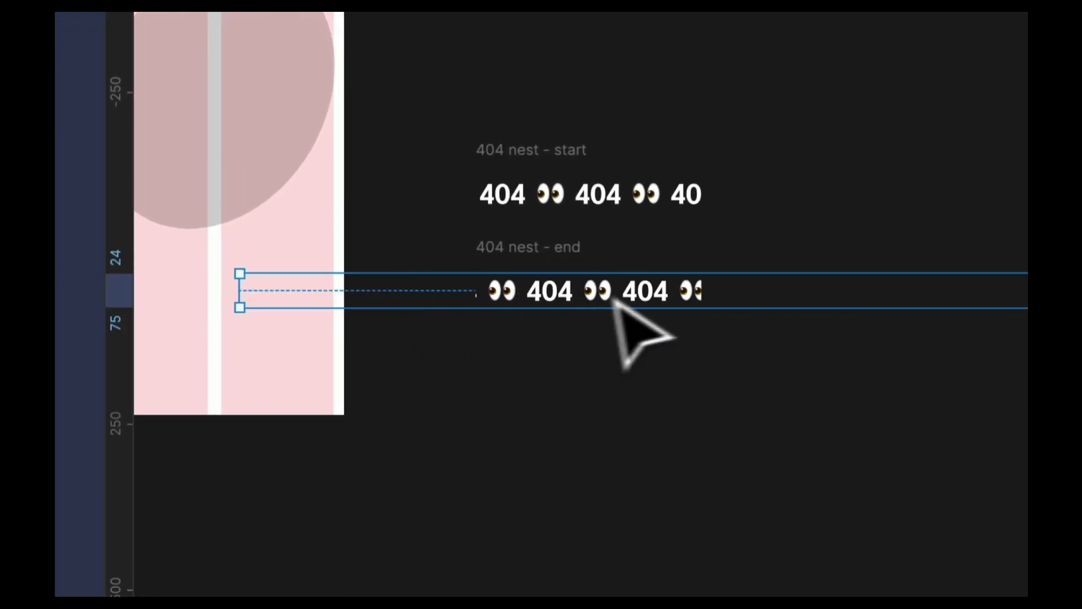
pyautogui.press('shift')
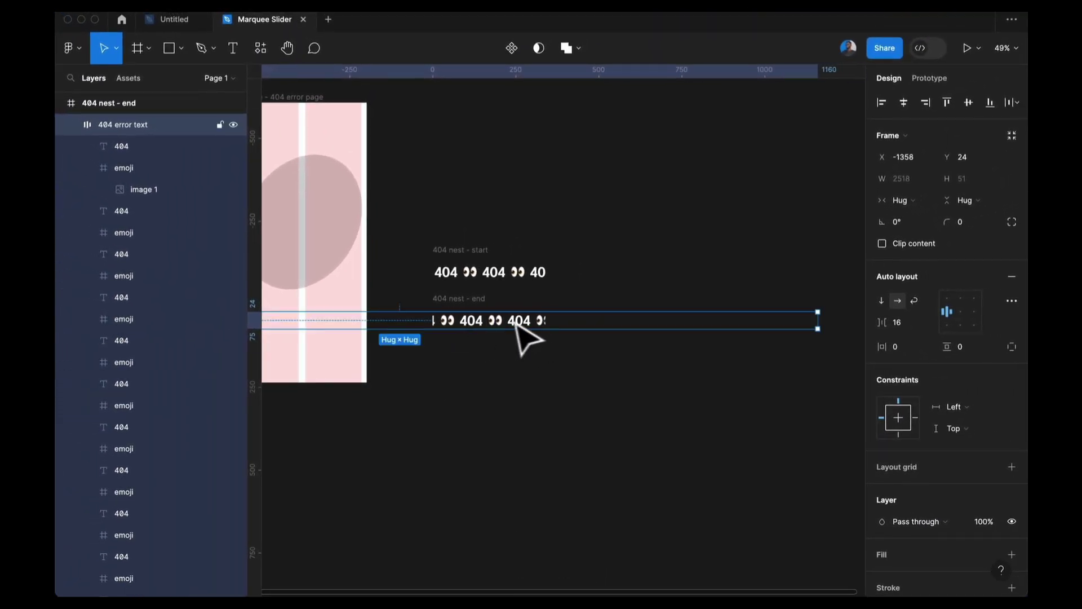
pyautogui.press('shift')
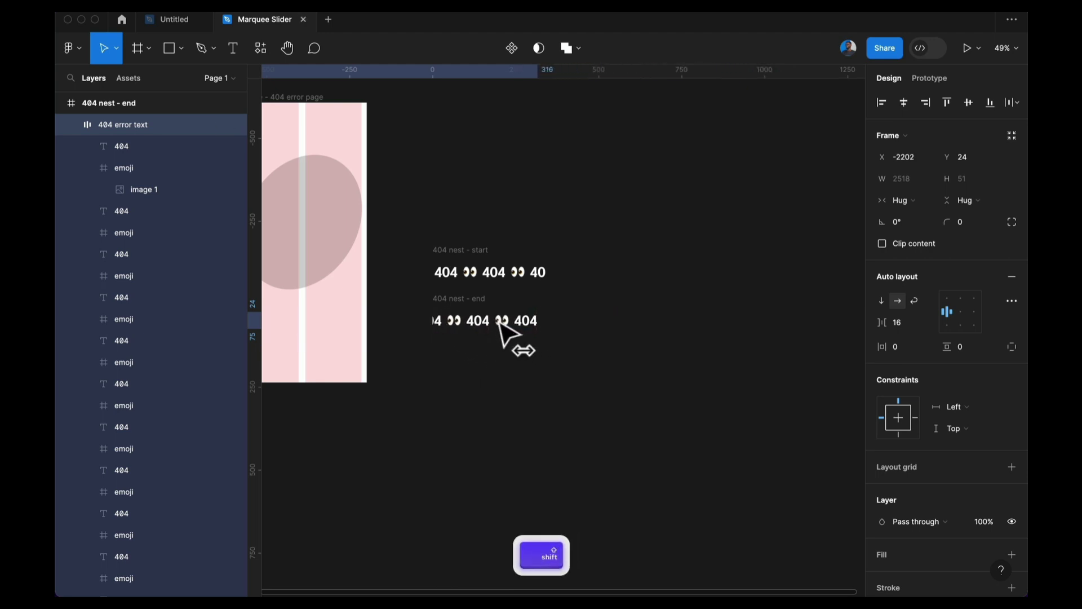
pyautogui.moveTo(498, 322); pyautogui.dragTo(506, 322)
pyautogui.click(512, 364)
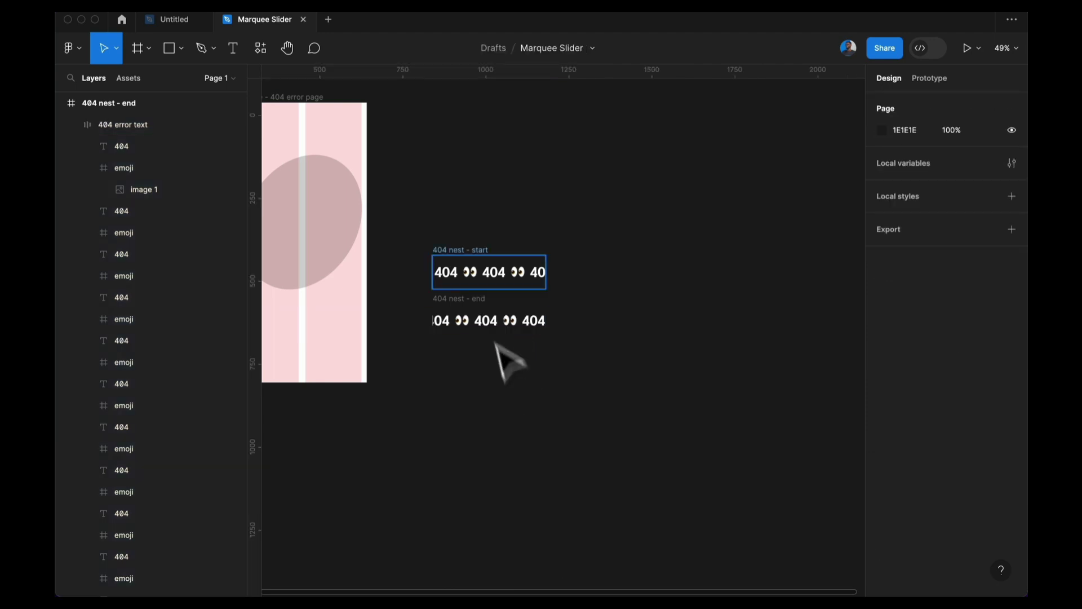
# Select the 404 nest - start frame and start drawing a new frame.
pyautogui.click(455, 251)
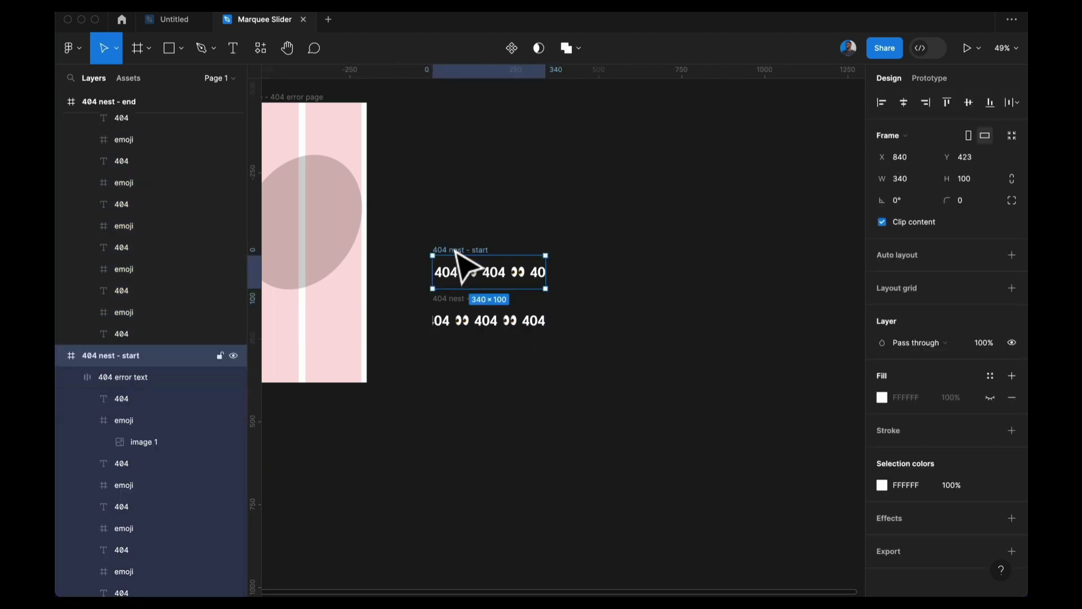
pyautogui.press('s')
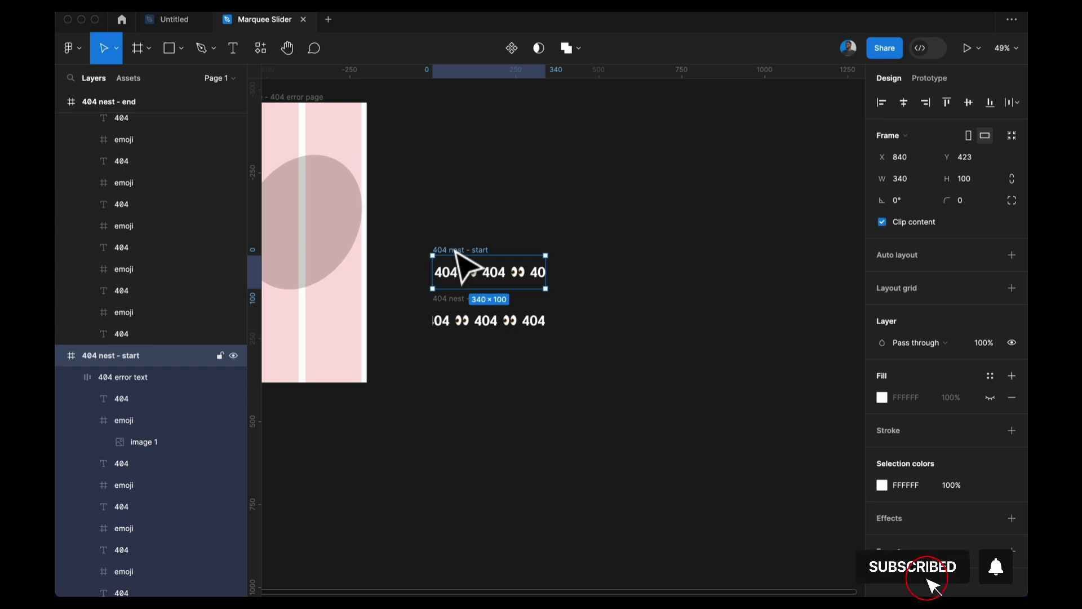
pyautogui.press('f')
pyautogui.moveTo(586, 227); pyautogui.dragTo(725, 289)
pyautogui.press('v')
pyautogui.click(556, 382)
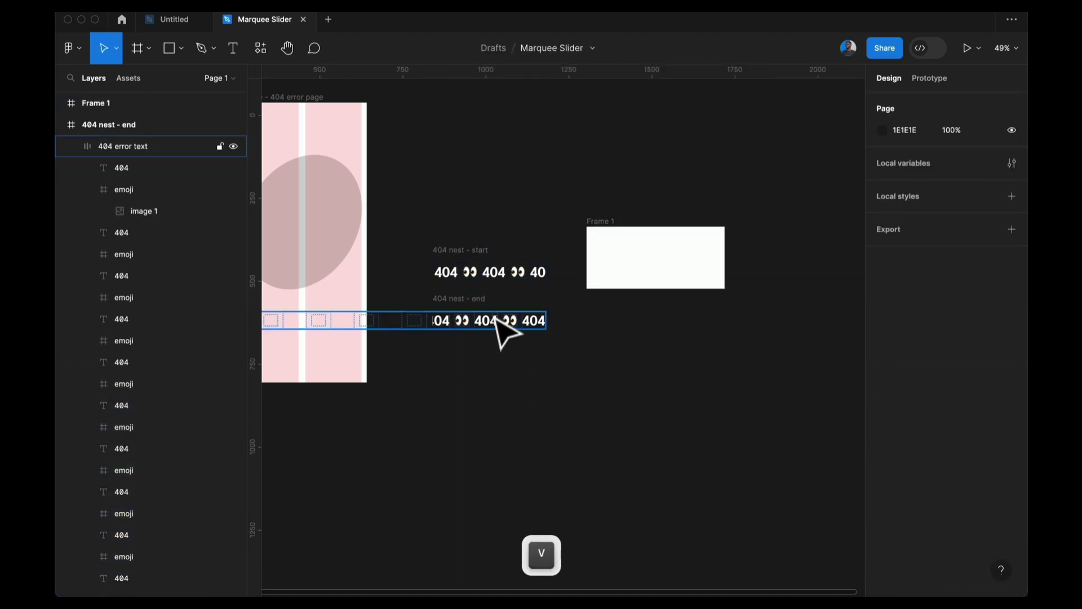
pyautogui.click(500, 327)
pyautogui.moveTo(507, 333); pyautogui.dragTo(673, 266)
pyautogui.click(591, 218)
pyautogui.click(608, 234)
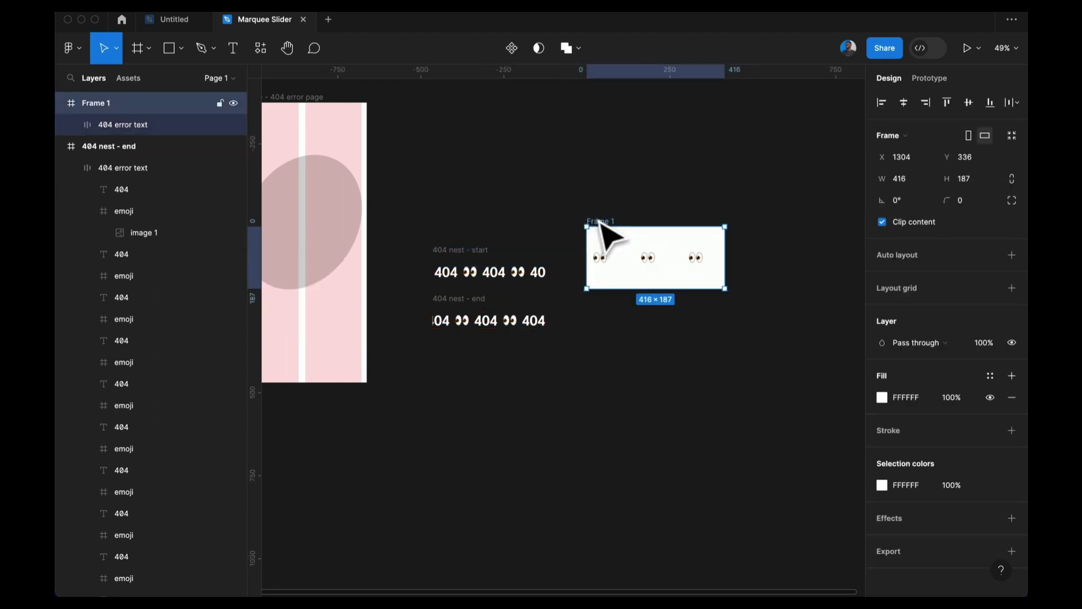
pyautogui.click(883, 222)
pyautogui.click(628, 313)
pyautogui.moveTo(595, 216); pyautogui.dragTo(616, 377)
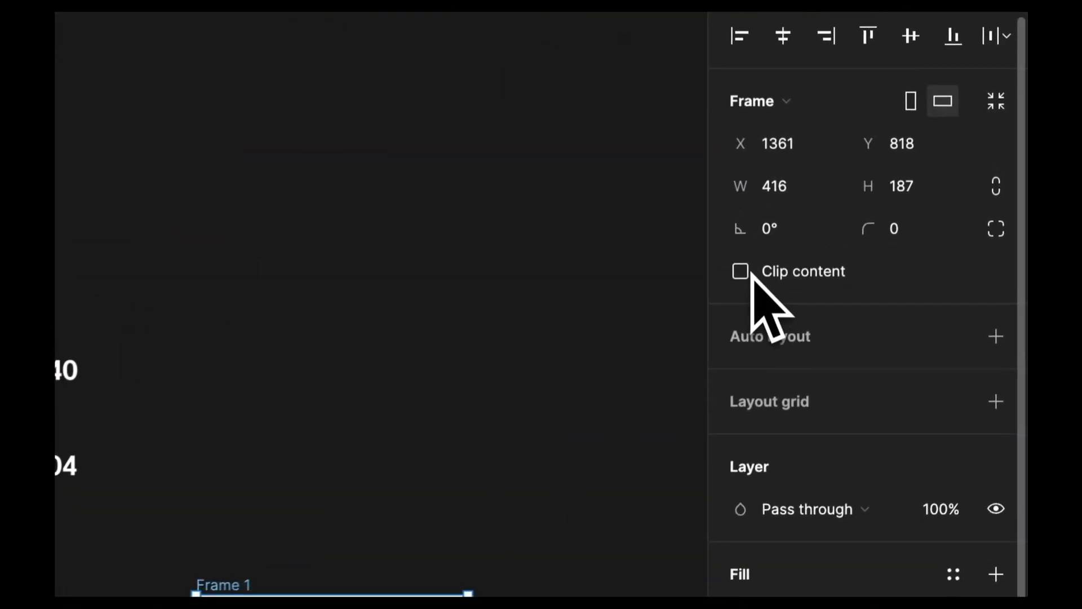
pyautogui.click(741, 272)
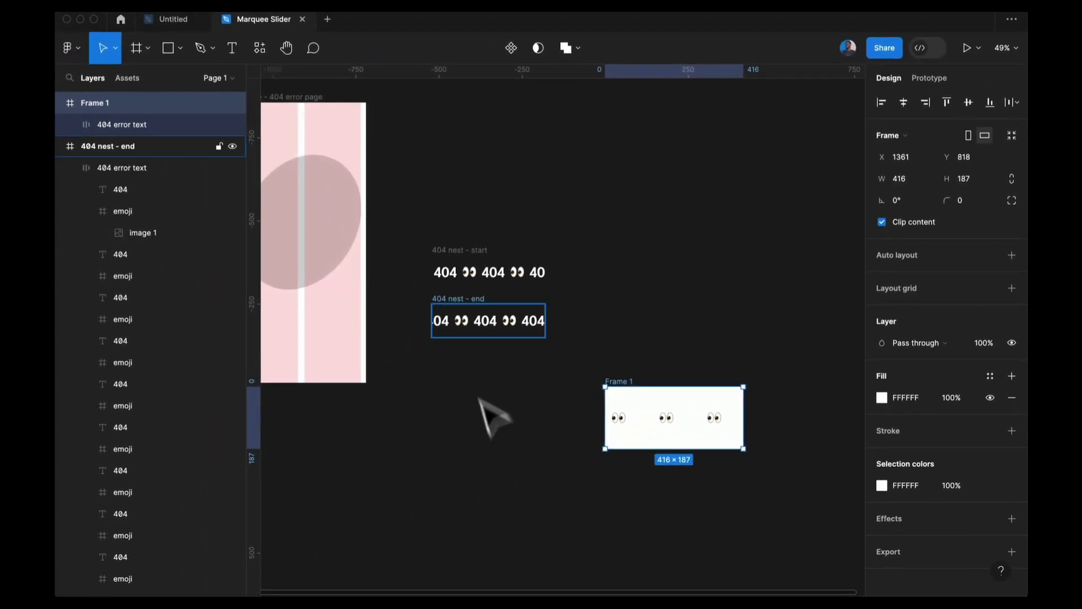
pyautogui.click(435, 304)
pyautogui.scroll(10, 442, 308)
pyautogui.click(442, 165)
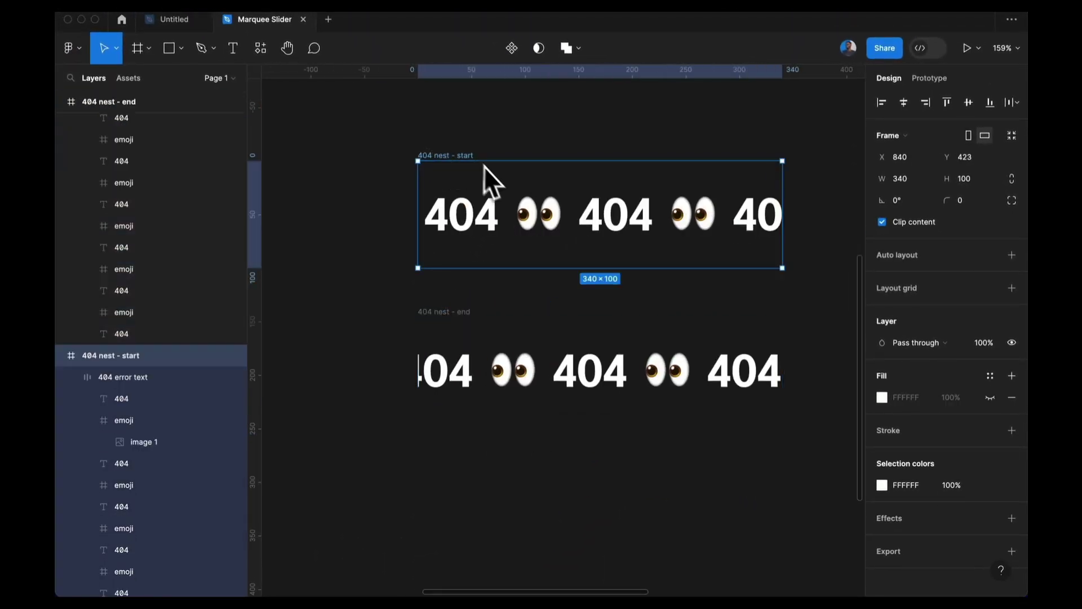
pyautogui.scroll(-5, 457, 337)
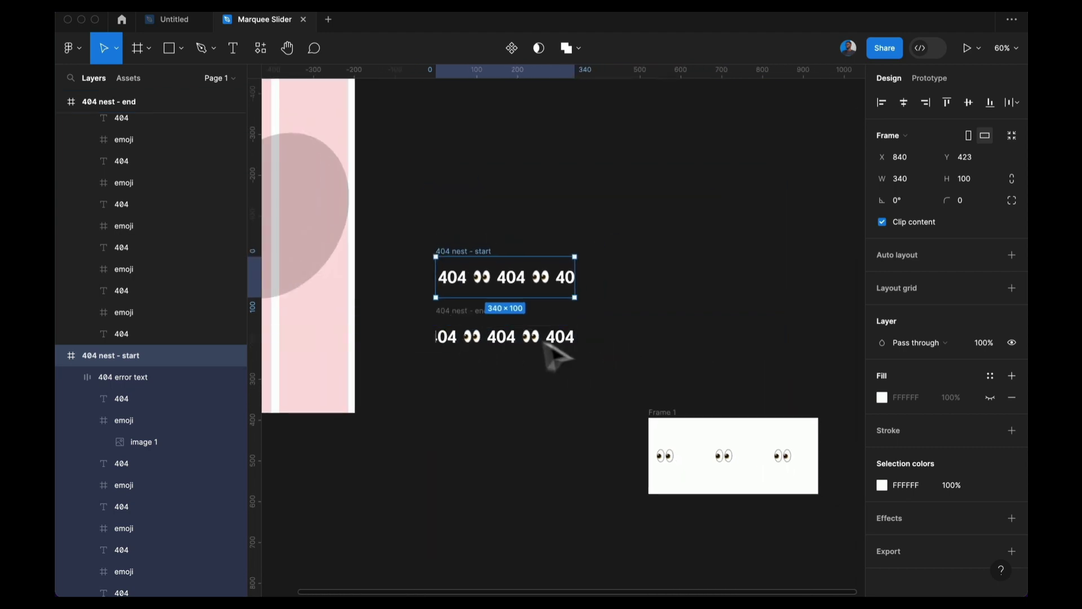
pyautogui.click(558, 355)
pyautogui.click(672, 420)
pyautogui.press('BackSpace')
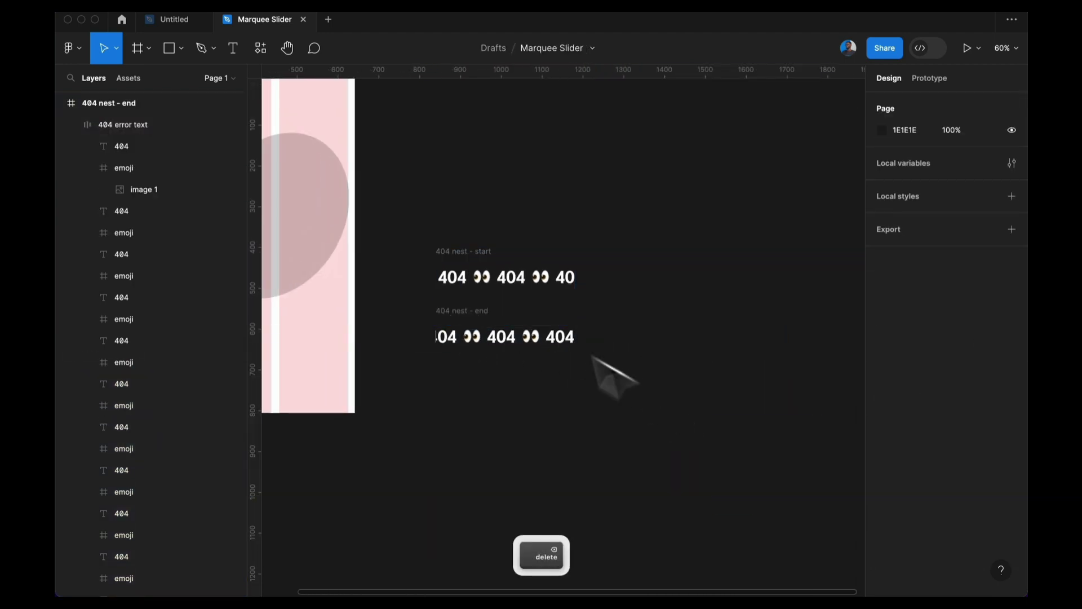
pyautogui.scroll(5, 457, 304)
pyautogui.click(426, 383)
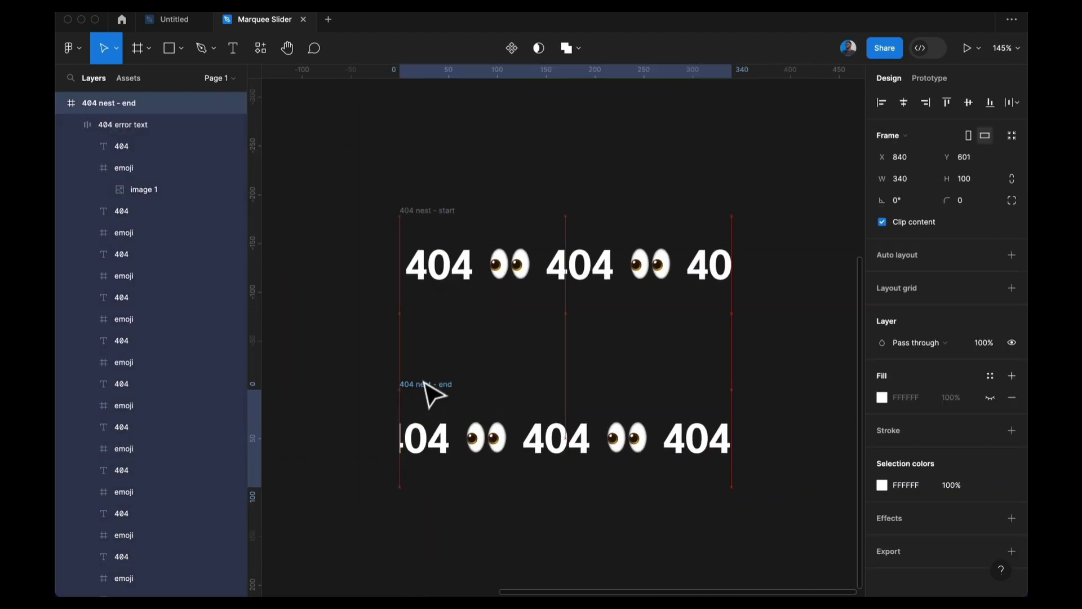
pyautogui.scroll(-4, 424, 402)
pyautogui.click(428, 223)
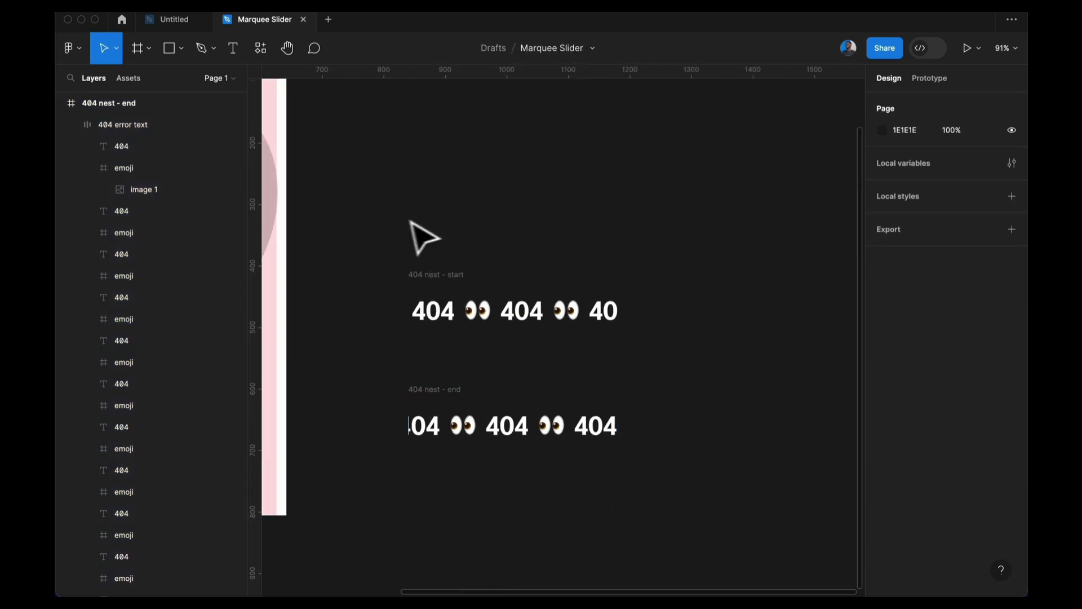
pyautogui.moveTo(347, 225); pyautogui.dragTo(745, 519)
pyautogui.moveTo(746, 556); pyautogui.dragTo(743, 548)
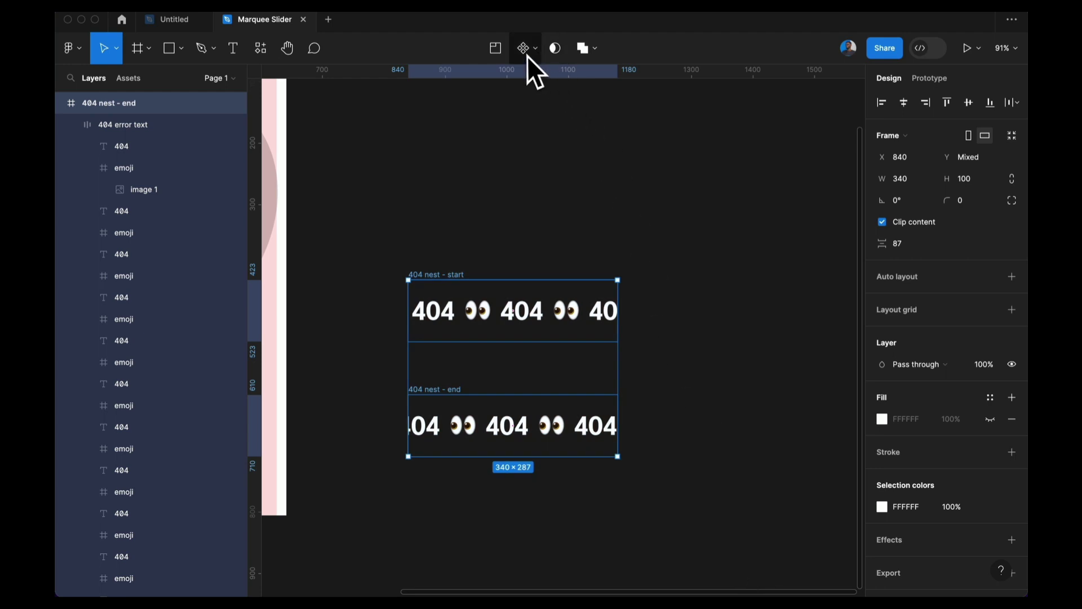
pyautogui.click(535, 49)
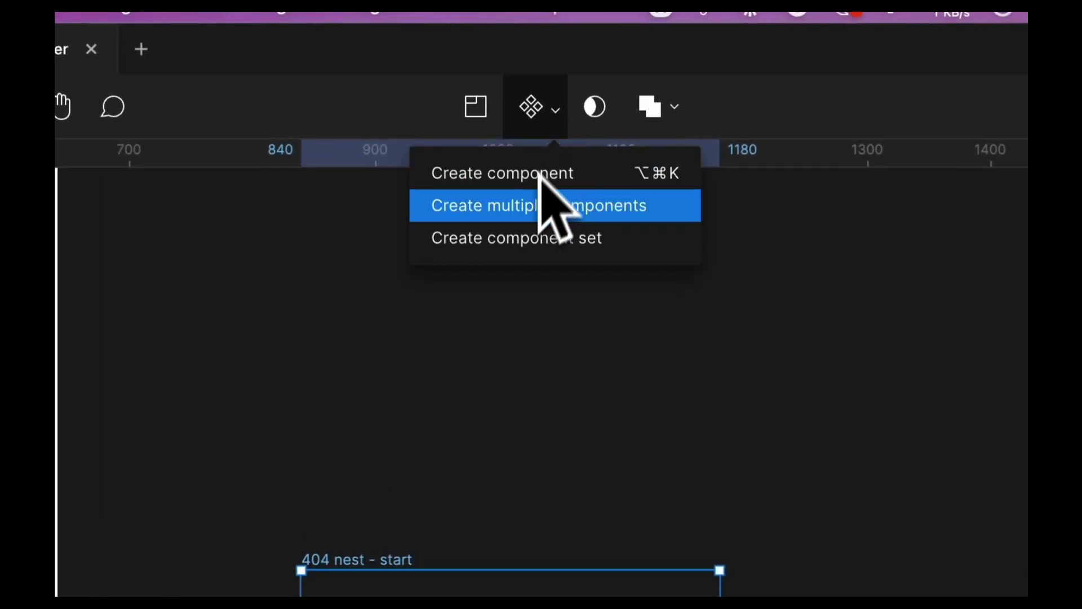
# Combine the start and end frames into a two-variant component set named '404'.
pyautogui.click(530, 237)
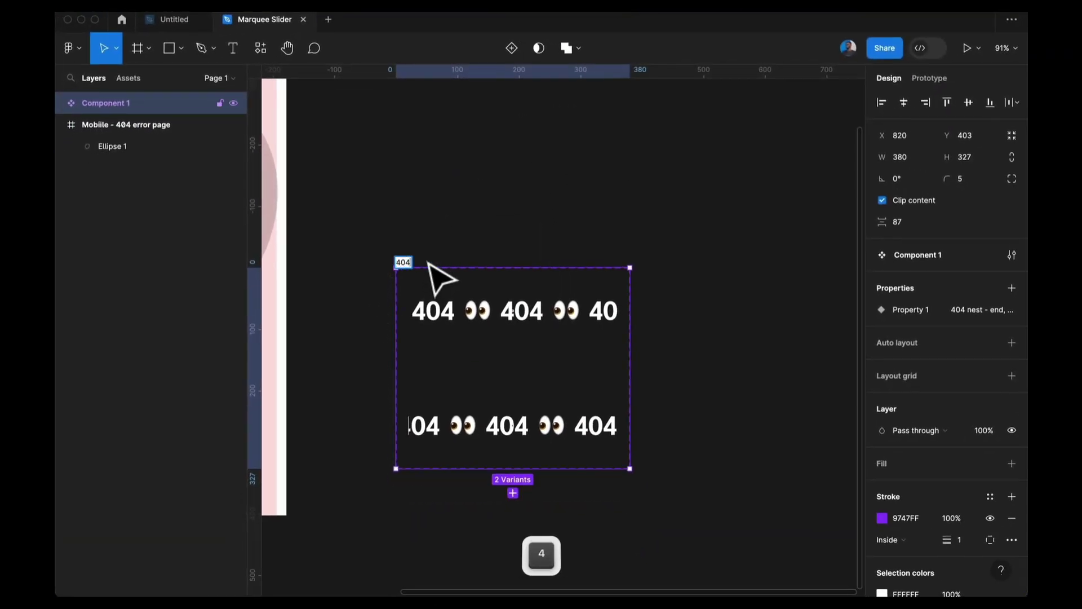
pyautogui.scroll(-5, 431, 265)
pyautogui.hscroll(-3, 447, 258)
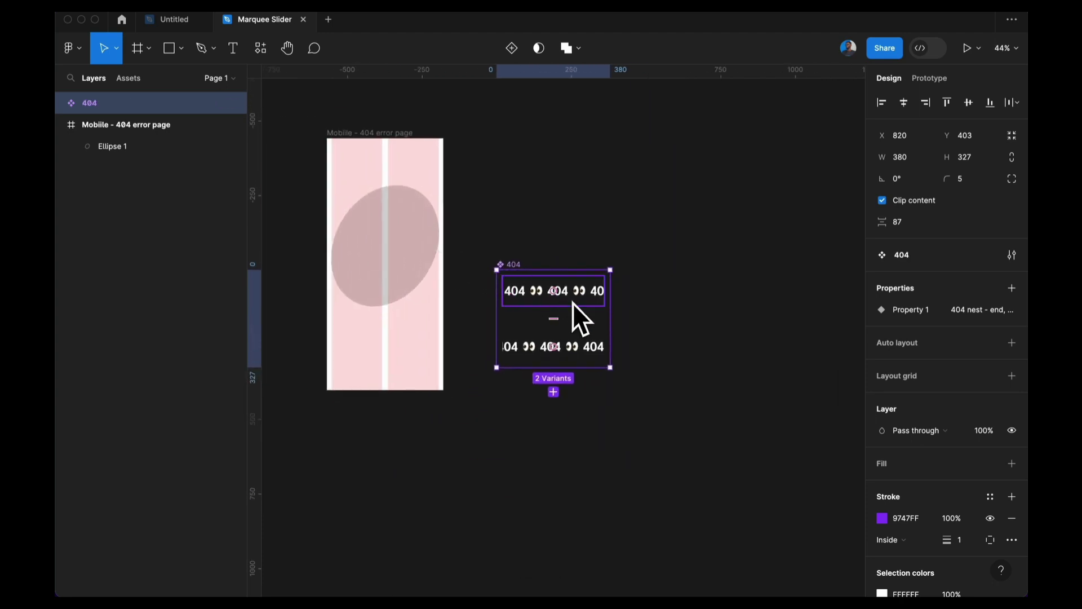
# Link the start variant to the end variant with an 800ms After delay trigger.
pyautogui.click(826, 172)
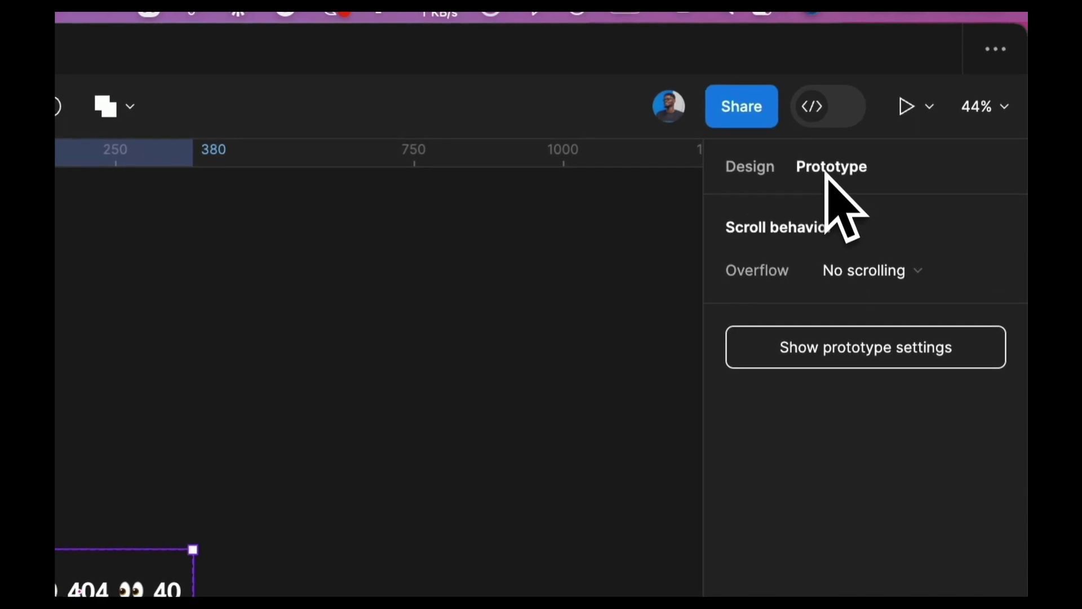
pyautogui.click(555, 269)
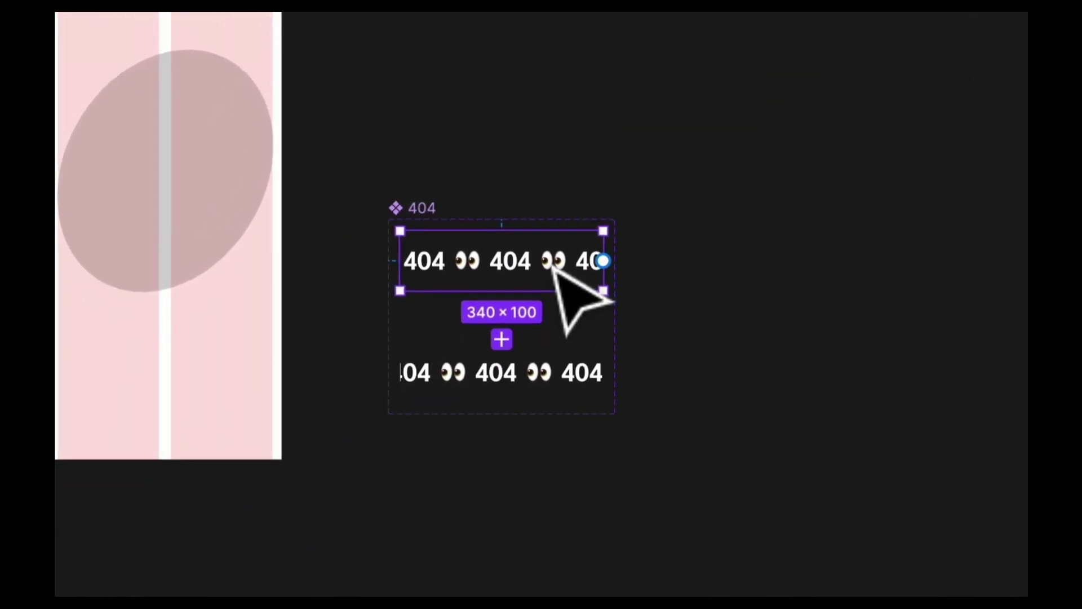
pyautogui.scroll(5, 551, 276)
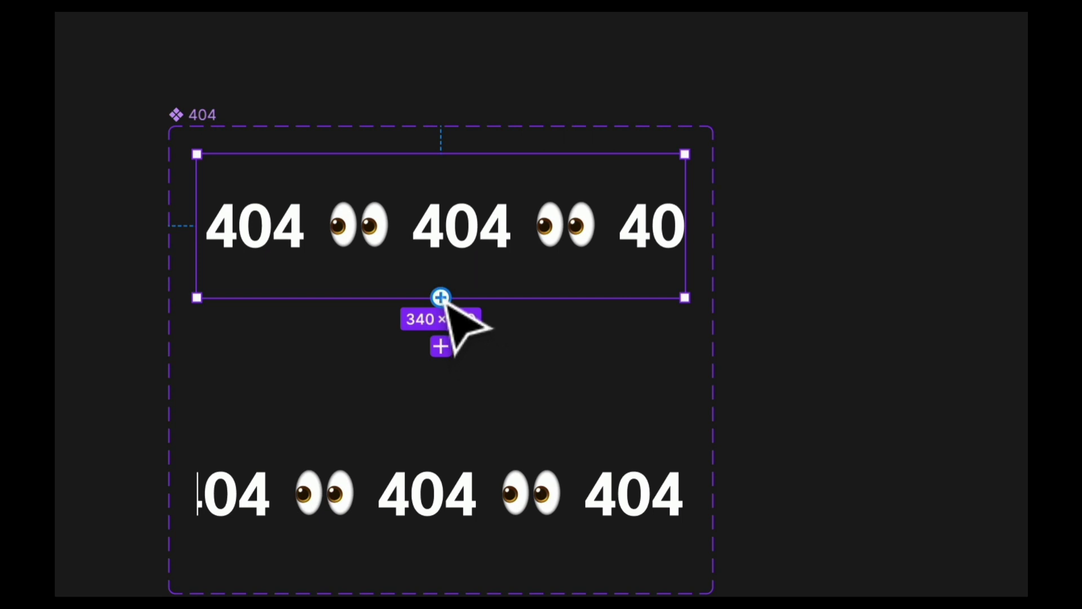
pyautogui.moveTo(445, 300); pyautogui.dragTo(516, 490)
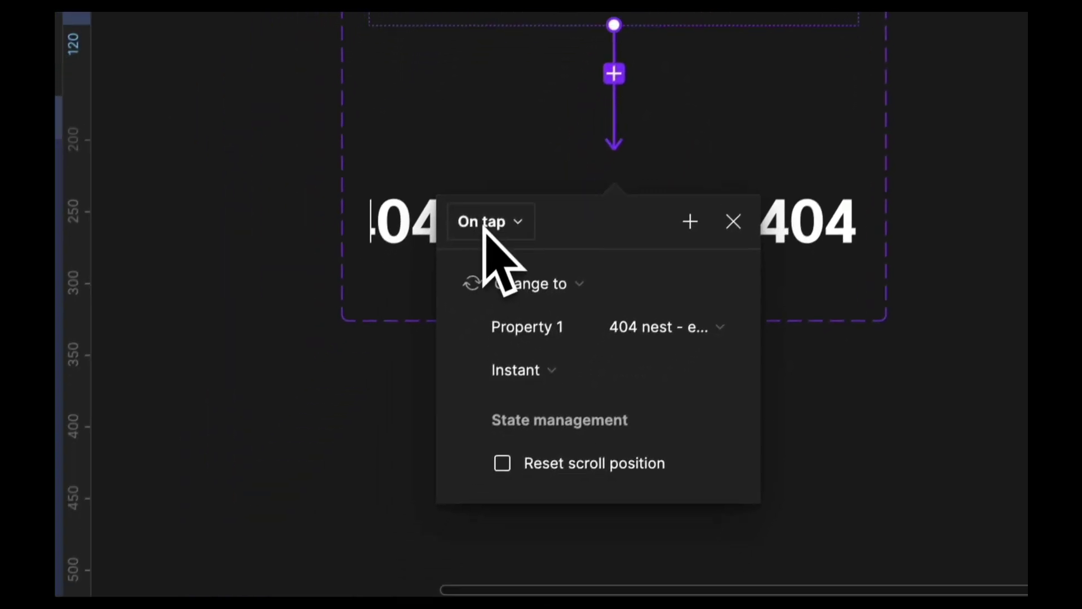
pyautogui.click(483, 226)
pyautogui.click(493, 554)
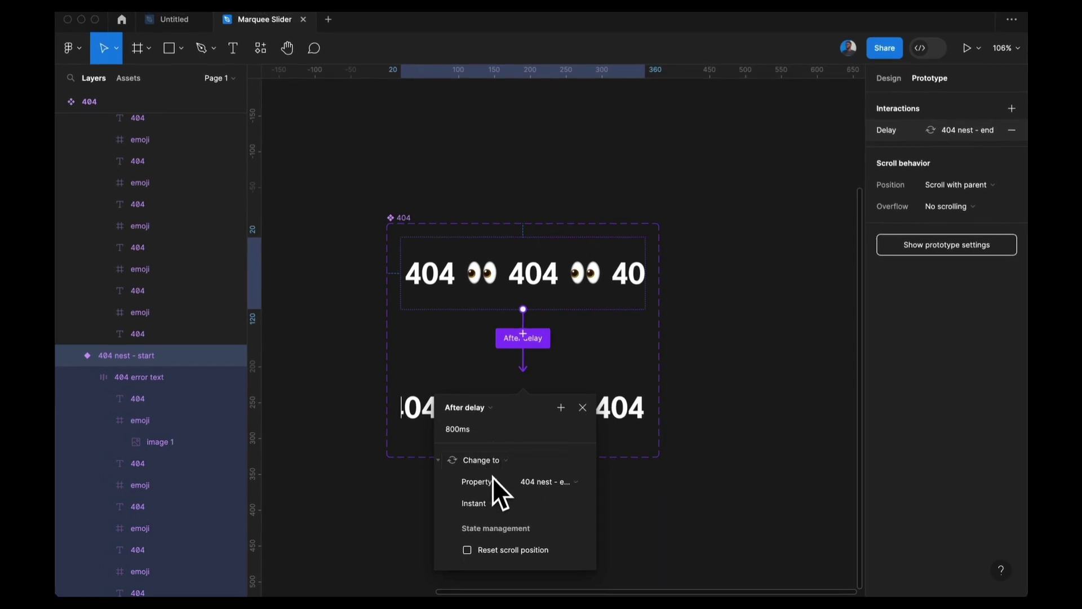
# Set the transition to Smart animate with Linear easing over 10000ms.
pyautogui.click(495, 502)
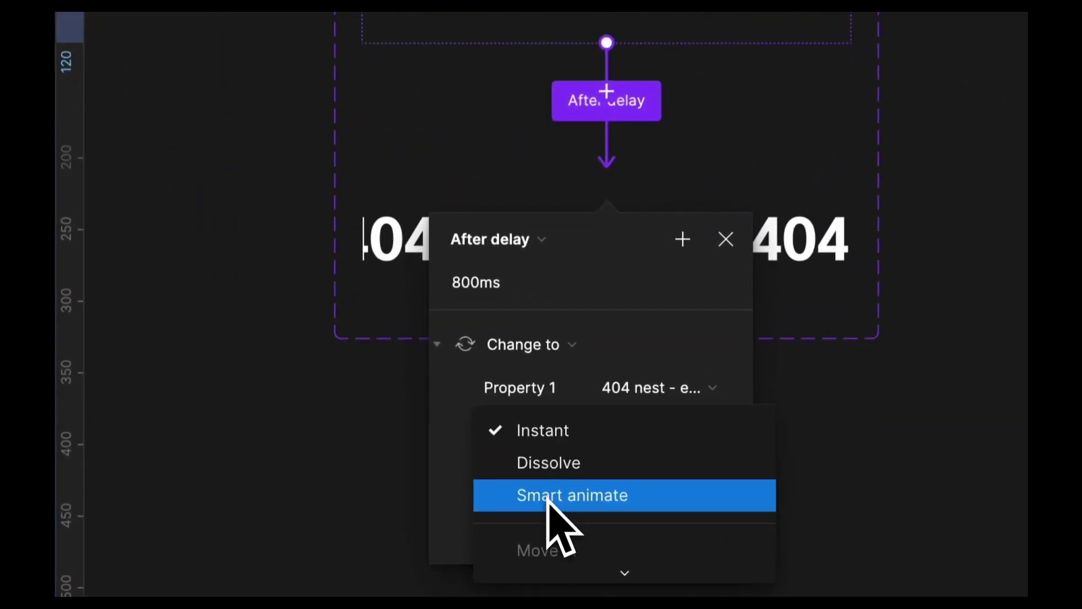
pyautogui.click(548, 499)
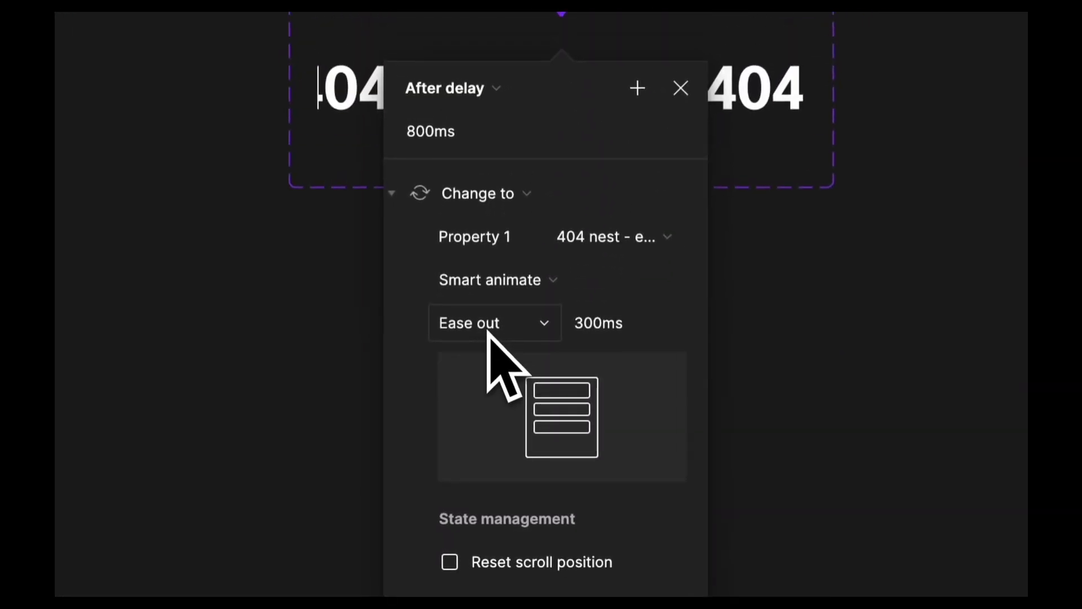
pyautogui.click(503, 310)
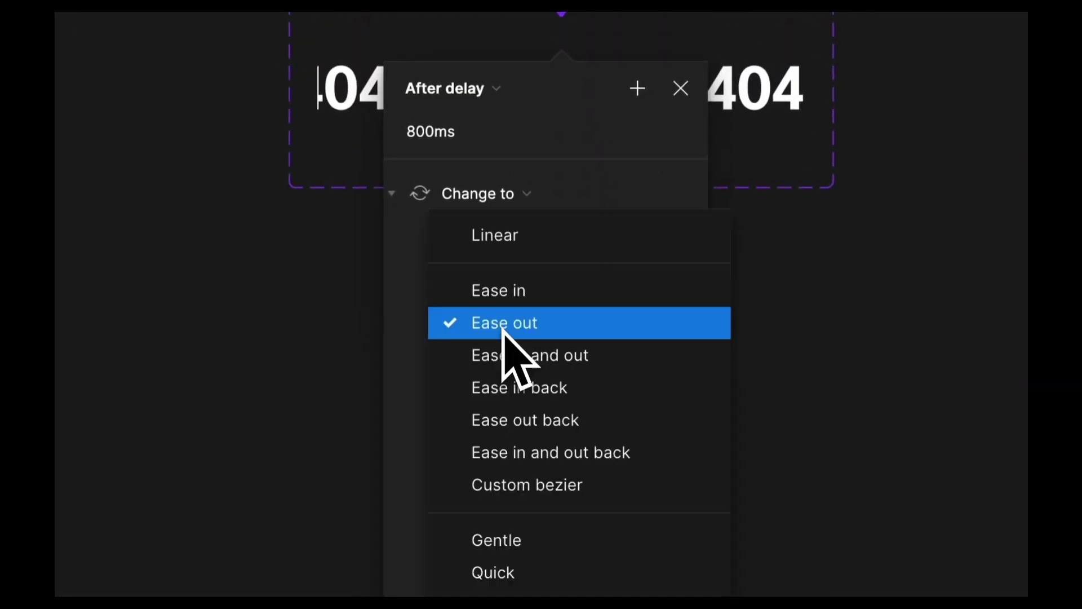
pyautogui.click(504, 247)
pyautogui.click(607, 328)
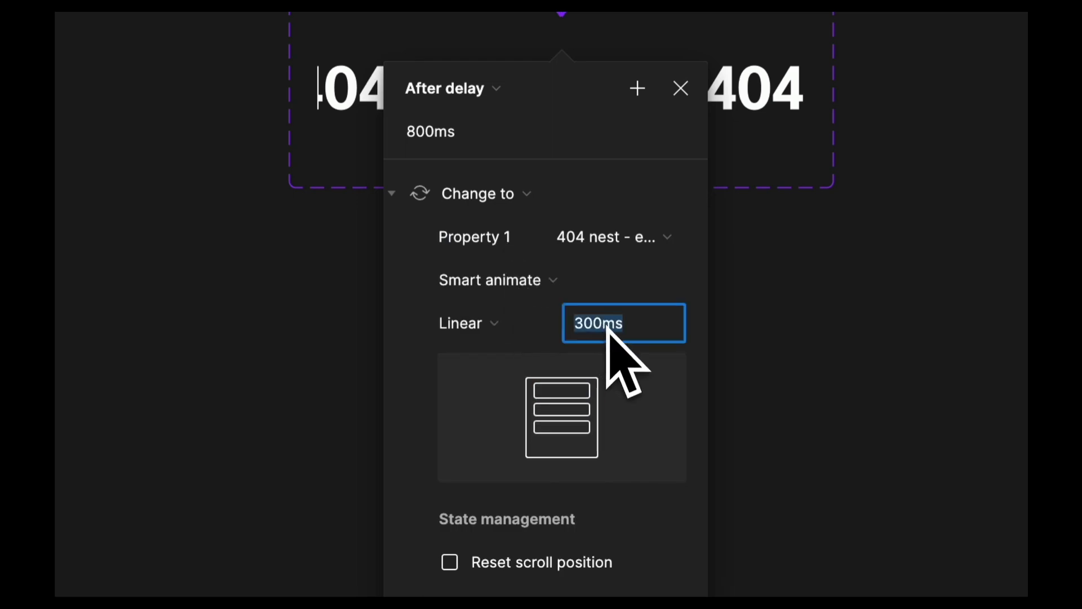
pyautogui.write('1000000')
pyautogui.press('Return')
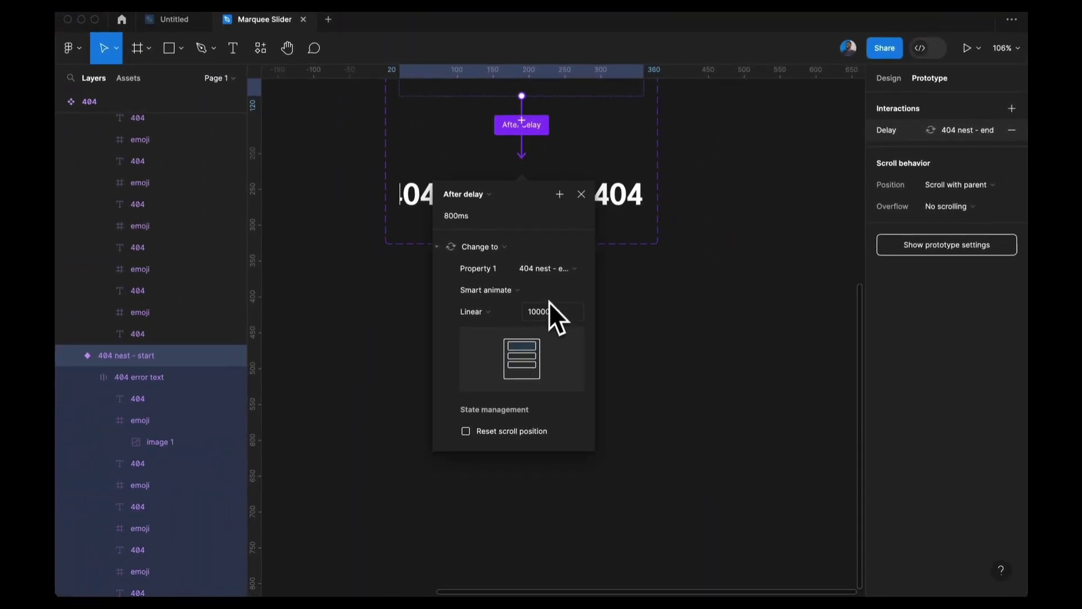
pyautogui.scroll(10, 544, 313)
pyautogui.scroll(-7, 542, 311)
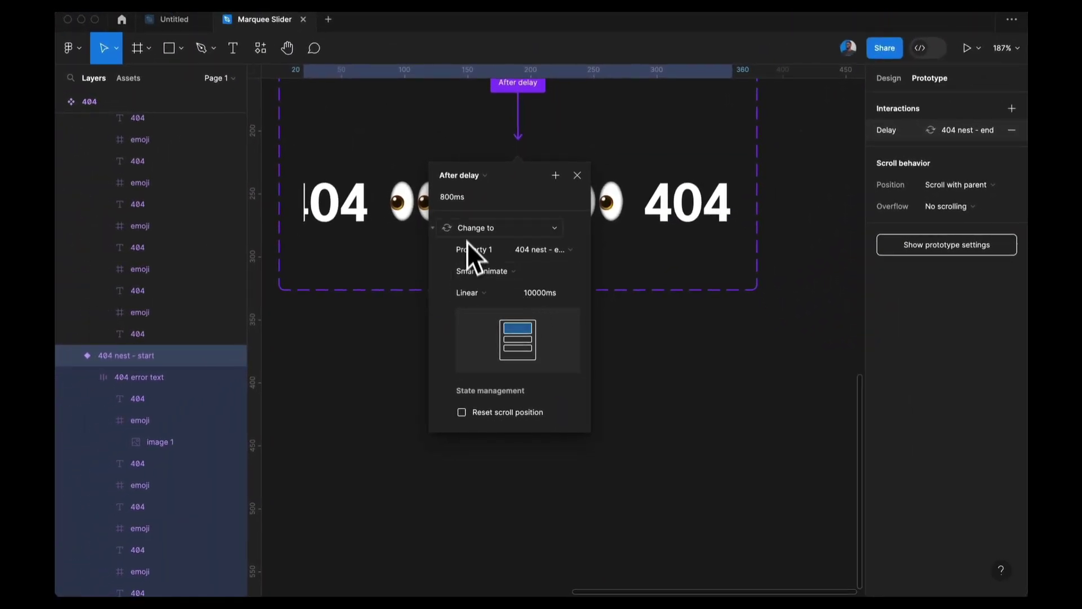
pyautogui.scroll(1, 468, 222)
pyautogui.click(380, 204)
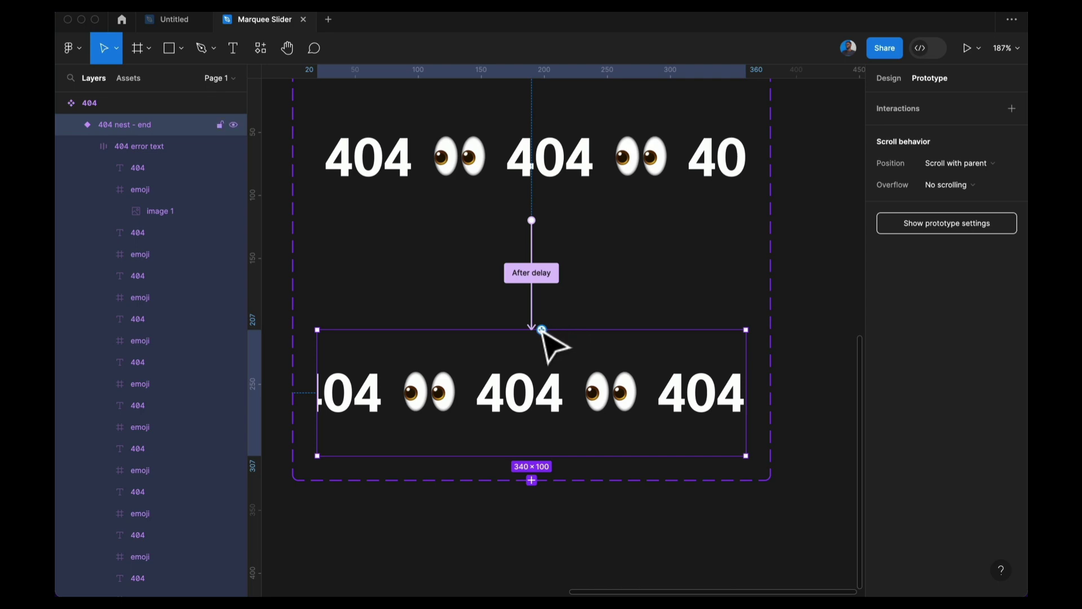
# Link the end variant back to the start variant after 1ms, Linear, 1ms duration.
pyautogui.moveTo(541, 331); pyautogui.dragTo(612, 192)
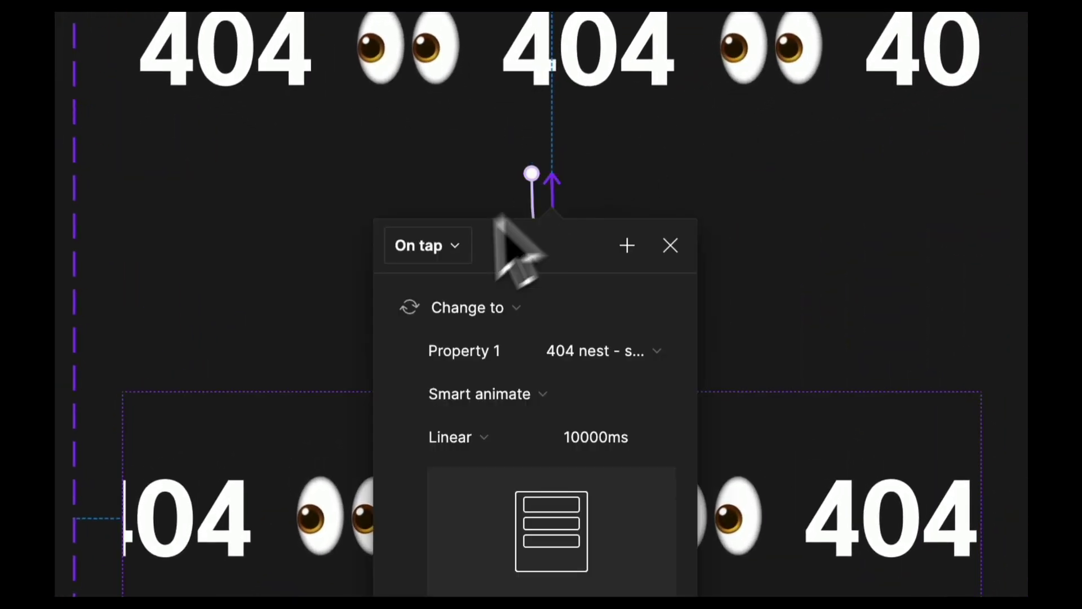
pyautogui.click(452, 247)
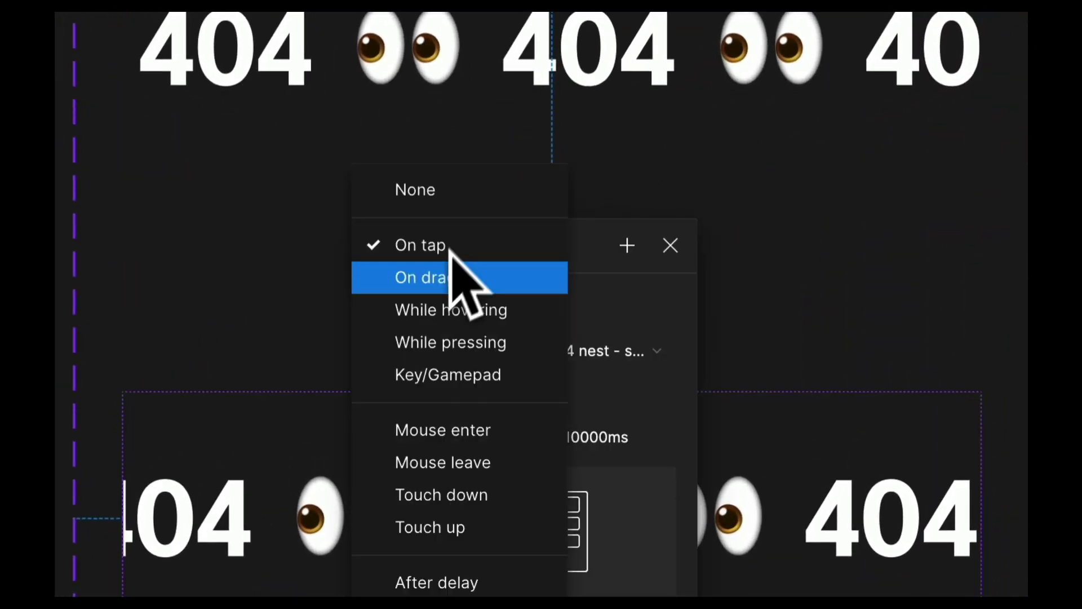
pyautogui.click(414, 580)
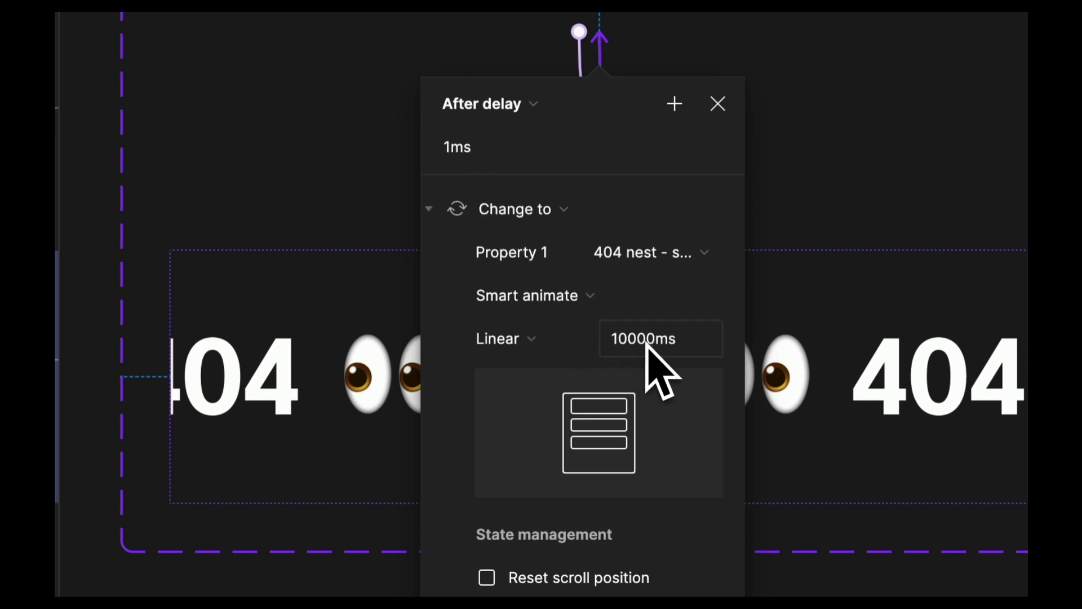
pyautogui.press('Return')
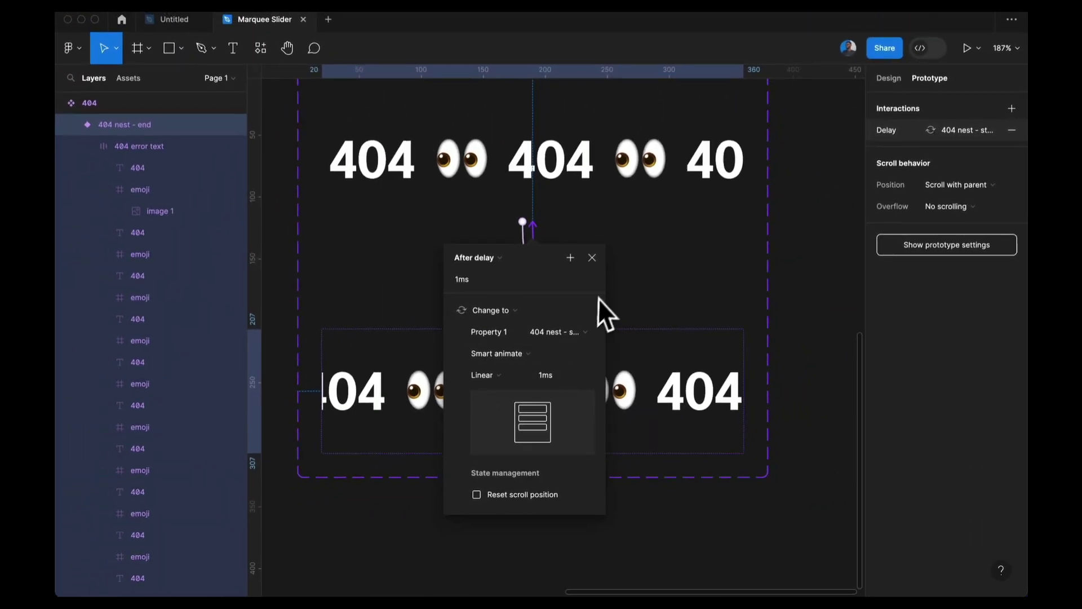
pyautogui.scroll(-5, 603, 292)
pyautogui.click(507, 318)
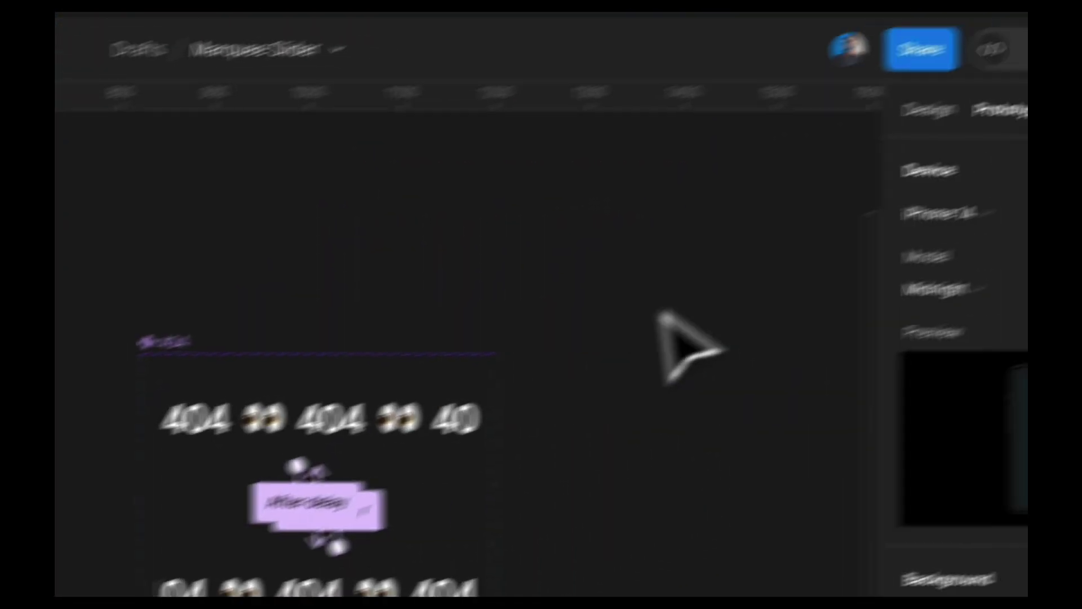
# Alt-drag a copy of the 404 nest - start variant into the mobile frame over the ellipse.
pyautogui.click(748, 172)
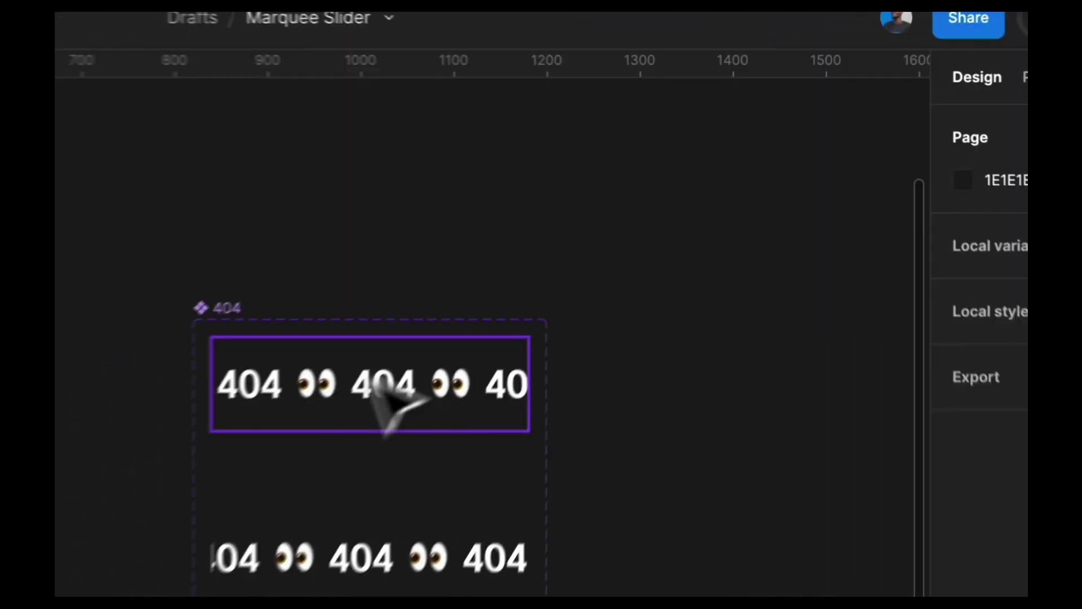
pyautogui.click(158, 479)
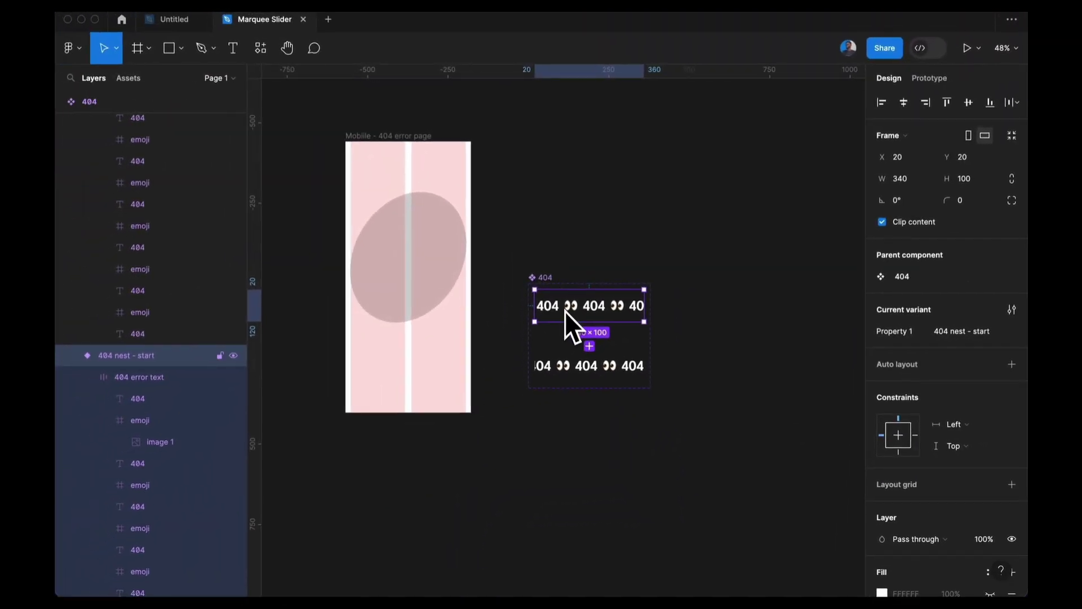
pyautogui.press('alt')
pyautogui.moveTo(508, 333); pyautogui.dragTo(403, 266)
pyautogui.hscroll(-3, 393, 257)
pyautogui.scroll(2, 393, 257)
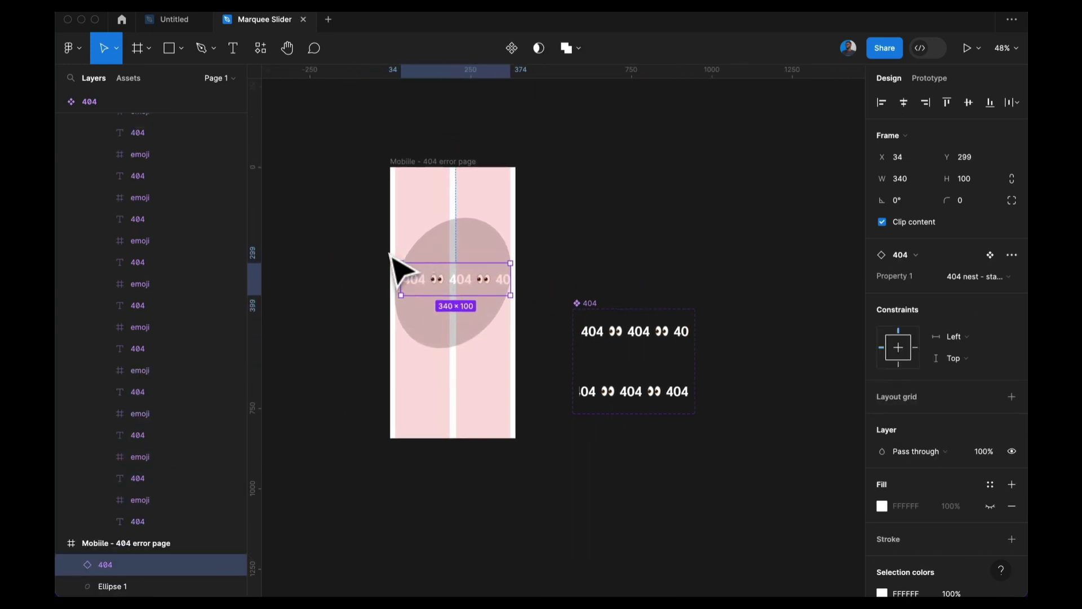
# Select the ellipse together with the copied 404 instance.
pyautogui.click(485, 260)
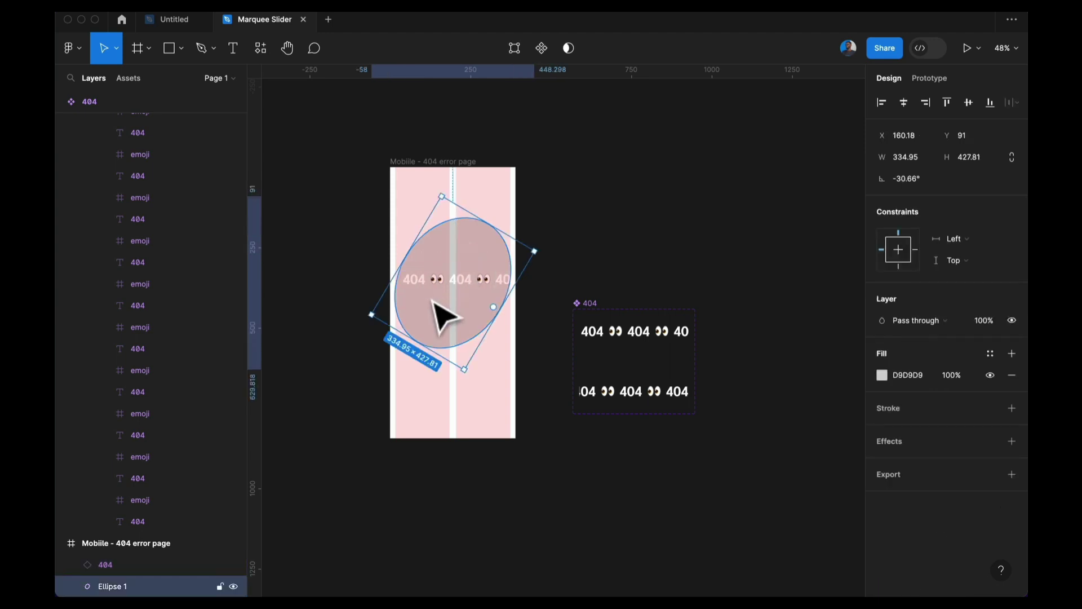
pyautogui.click(443, 281)
pyautogui.press('Escape')
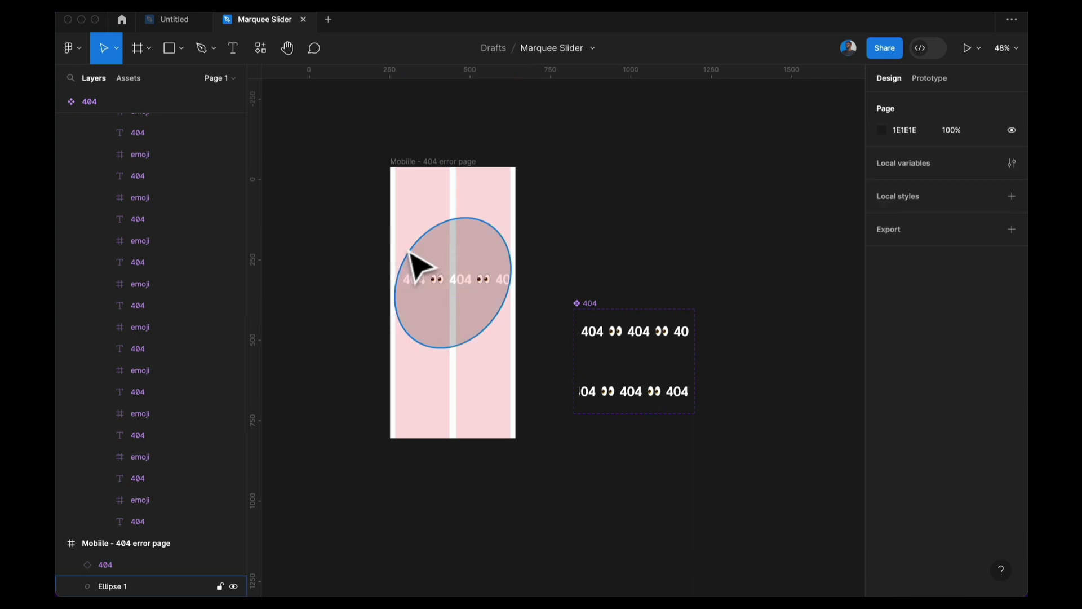
pyautogui.scroll(5, 418, 252)
pyautogui.moveTo(394, 206); pyautogui.dragTo(551, 435)
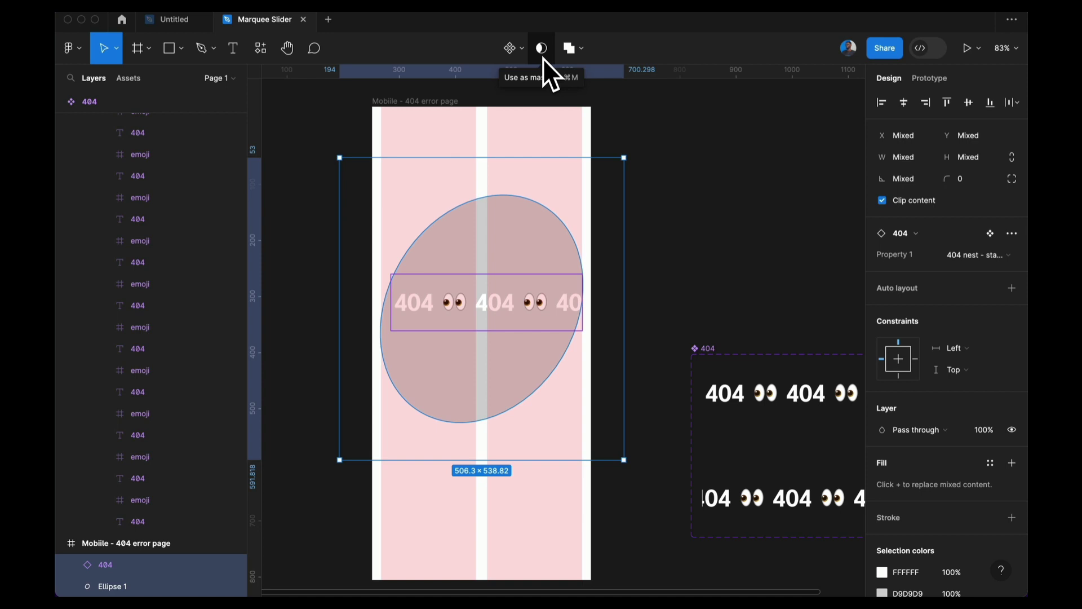
# Use the ellipse as a mask over the 404 marquee and set the frame fill to 383838.
pyautogui.click(543, 58)
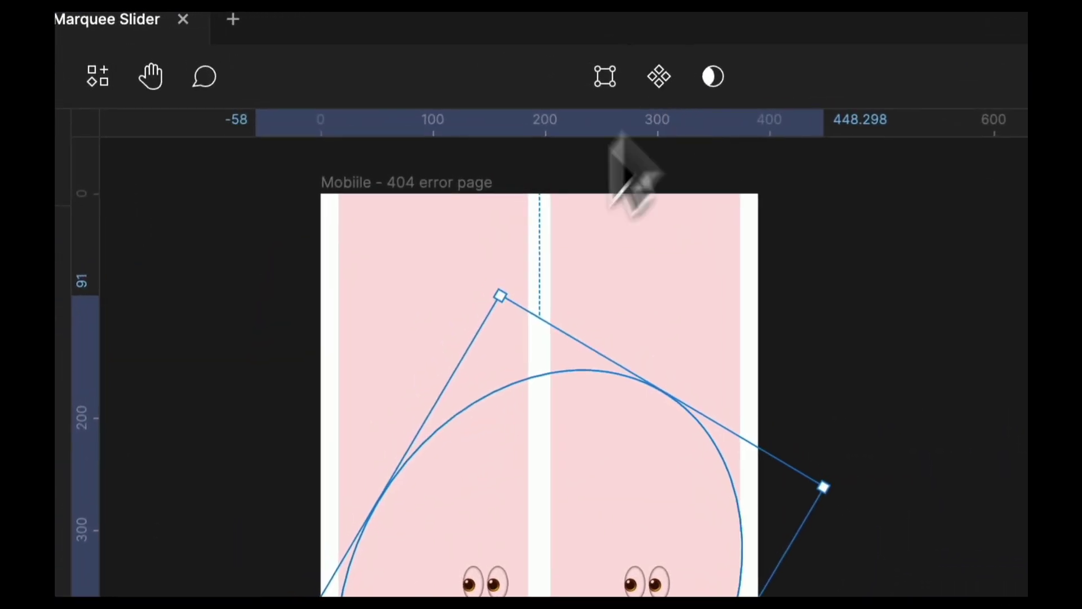
pyautogui.click(586, 583)
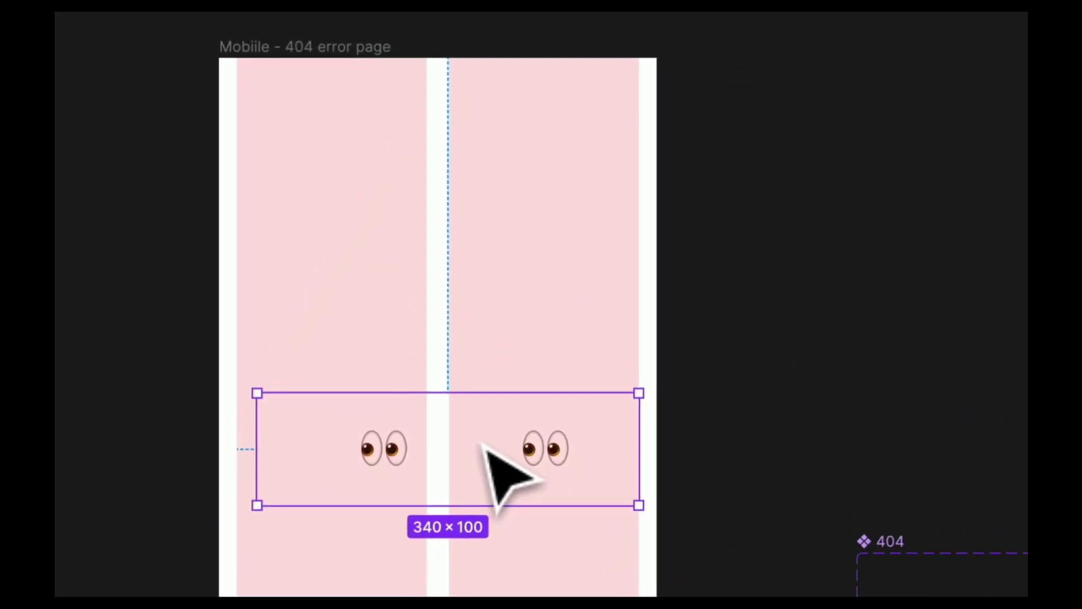
pyautogui.press('Escape')
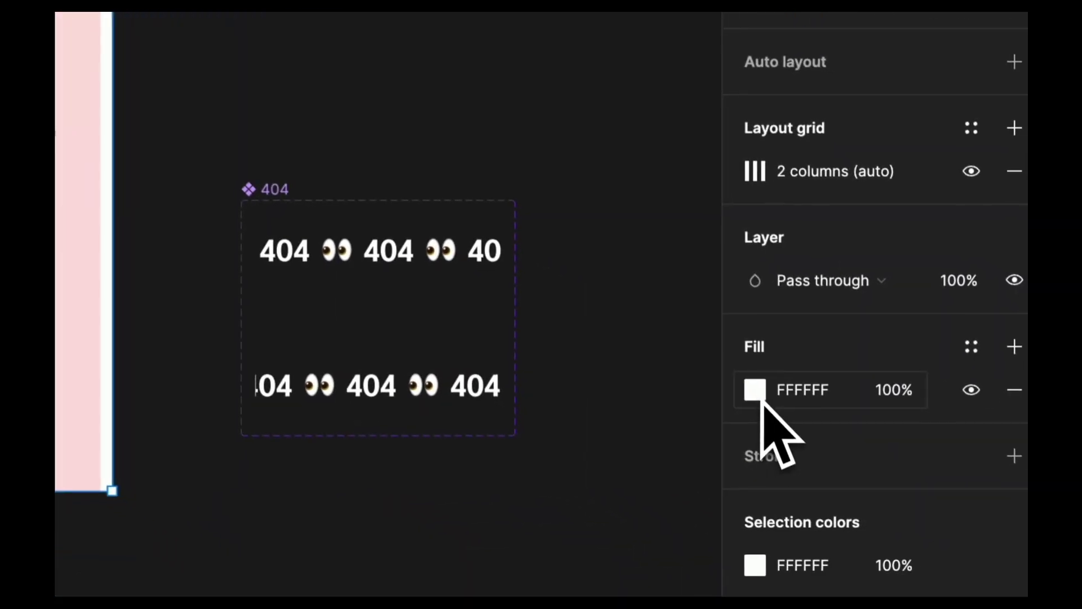
pyautogui.click(752, 387)
pyautogui.click(525, 213)
pyautogui.moveTo(525, 228); pyautogui.dragTo(395, 307)
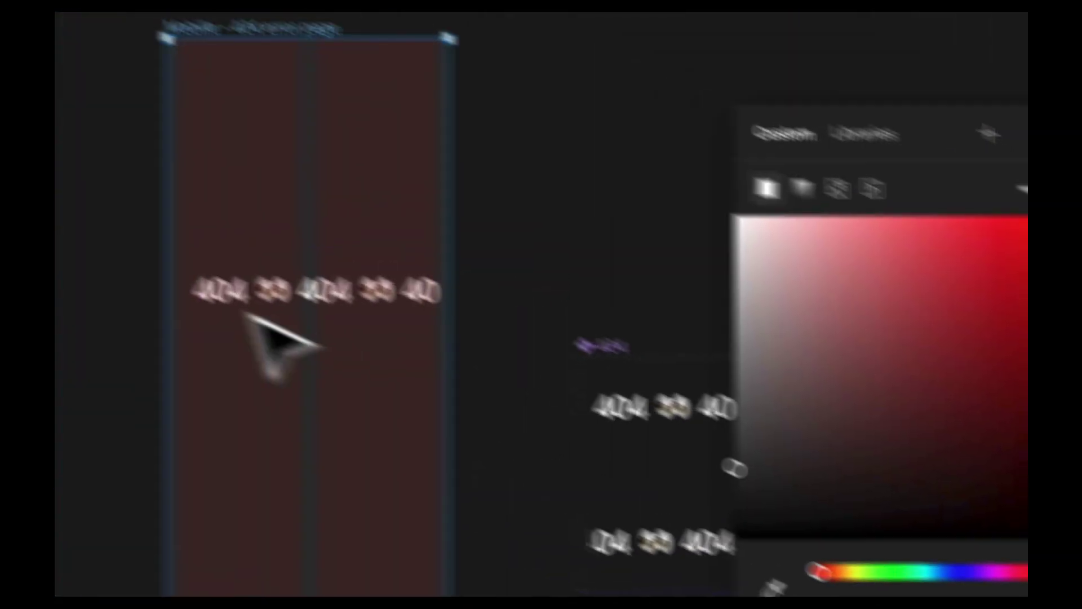
# Shift the 404 marquee about 87 px right, then undo the move.
pyautogui.click(353, 374)
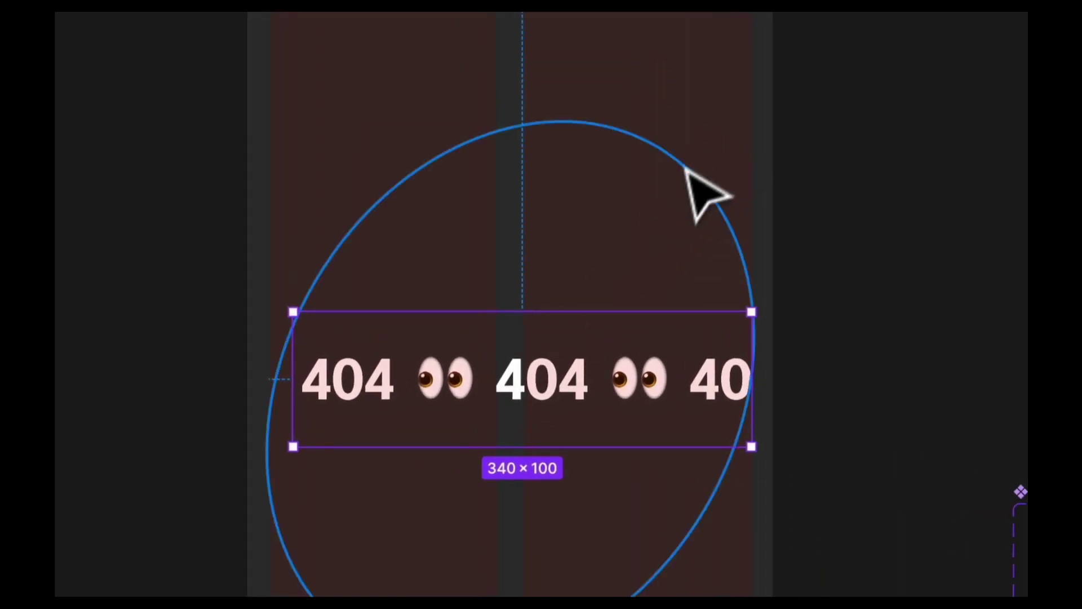
pyautogui.moveTo(613, 398); pyautogui.dragTo(657, 407)
pyautogui.click(715, 228)
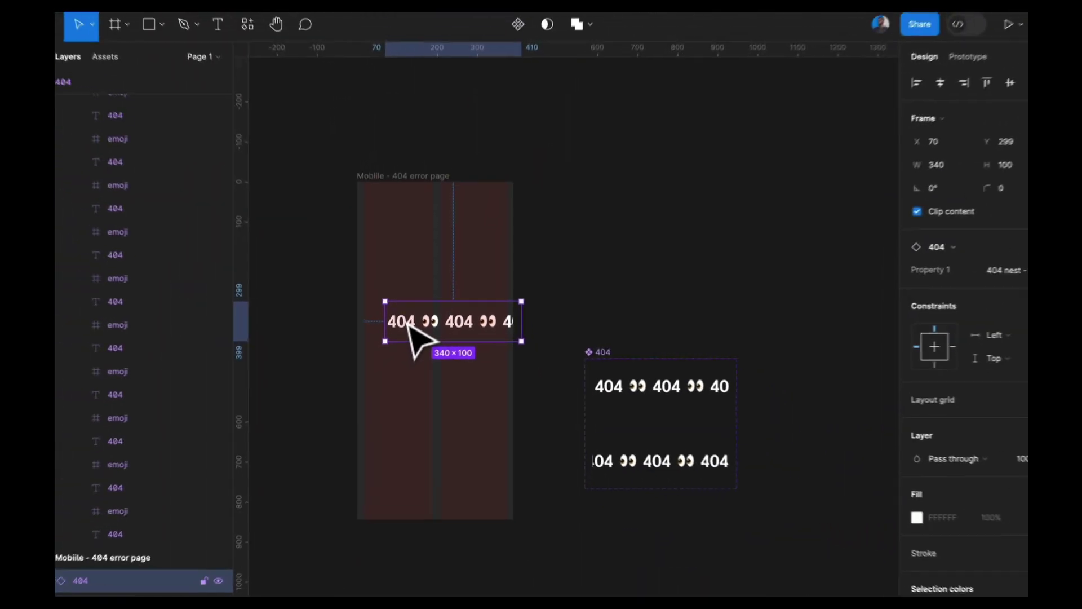
pyautogui.press('super+z')
pyautogui.press('super+z')
pyautogui.press('super+z')
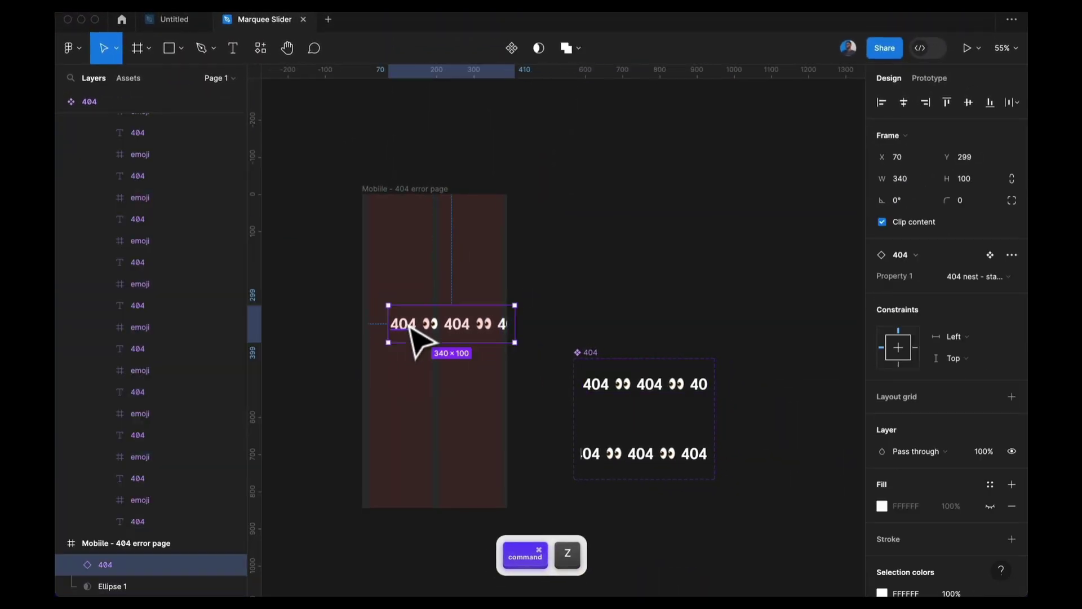
pyautogui.click(417, 425)
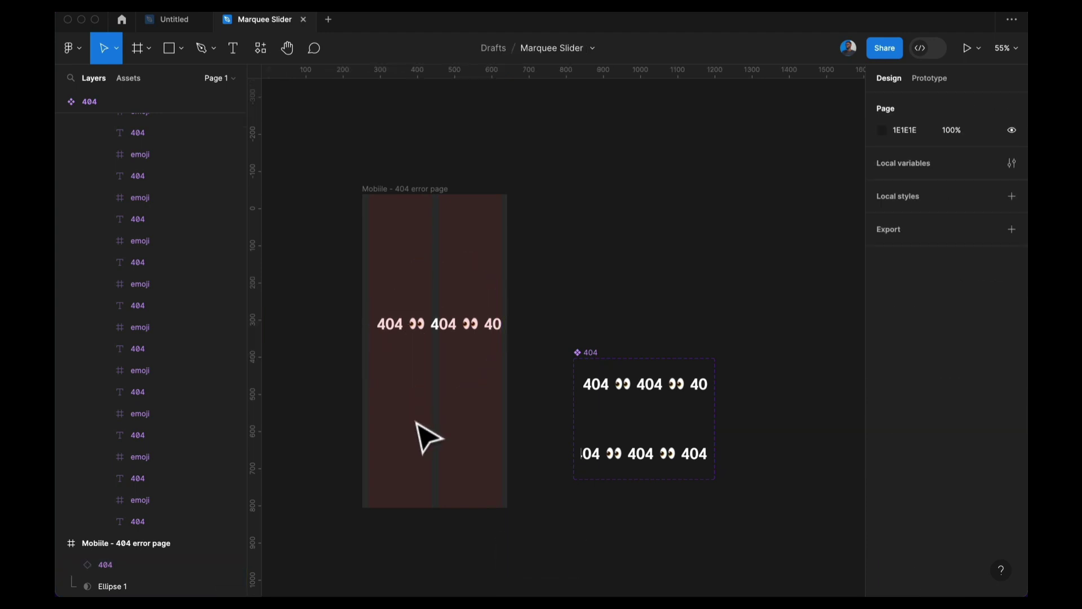
# Undo the ellipse changes and darken the 404 page frame fill to 0A0A0A.
pyautogui.click(420, 334)
pyautogui.hscroll(-3, 428, 338)
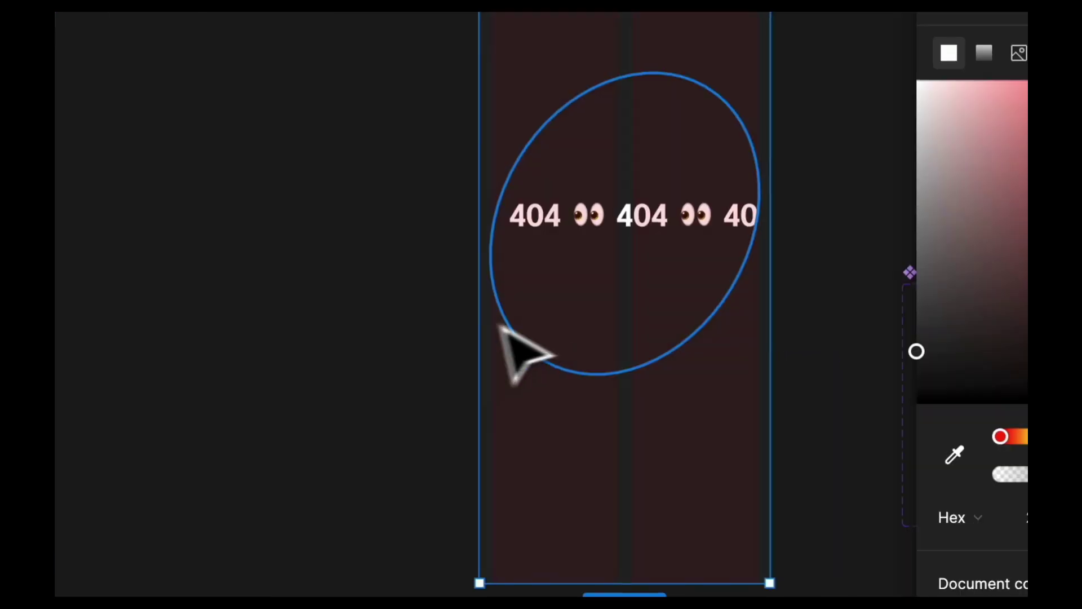
pyautogui.click(502, 327)
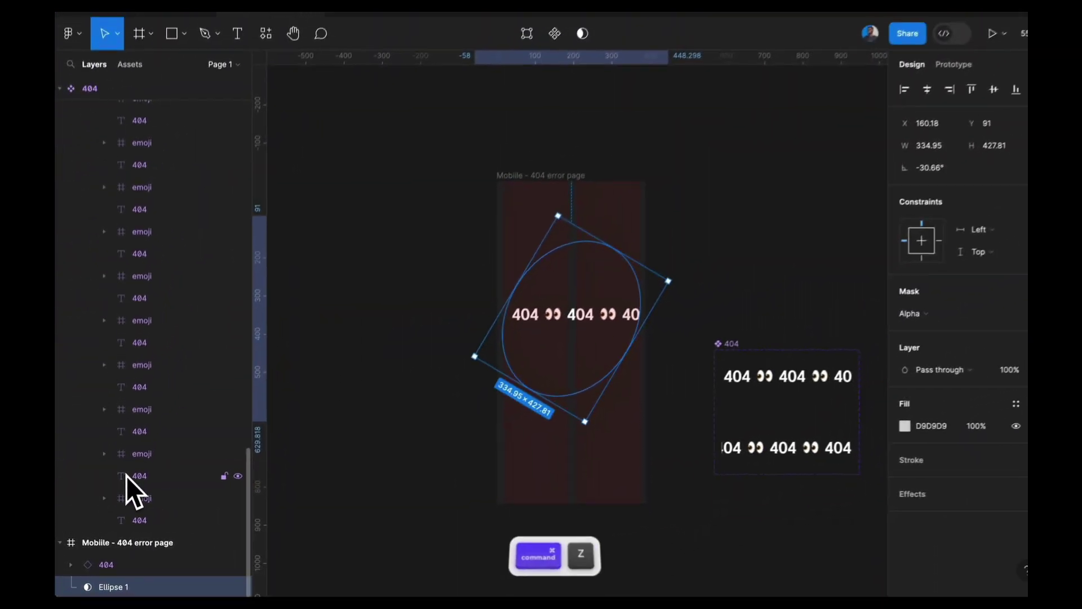
pyautogui.press('super+z')
pyautogui.press('super+z')
pyautogui.press('super+z')
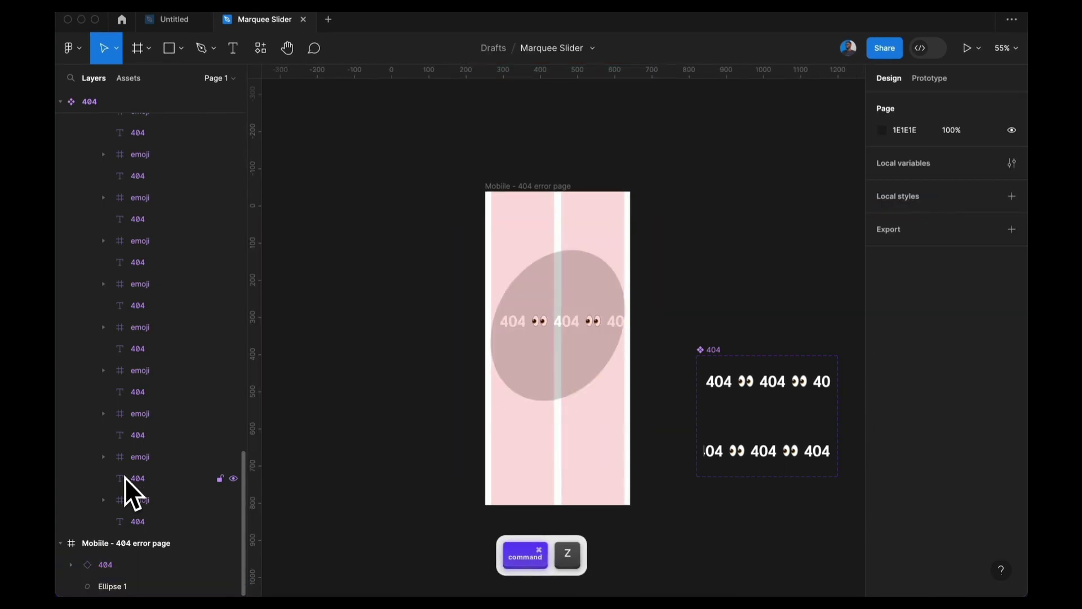
pyautogui.click(545, 324)
pyautogui.click(519, 187)
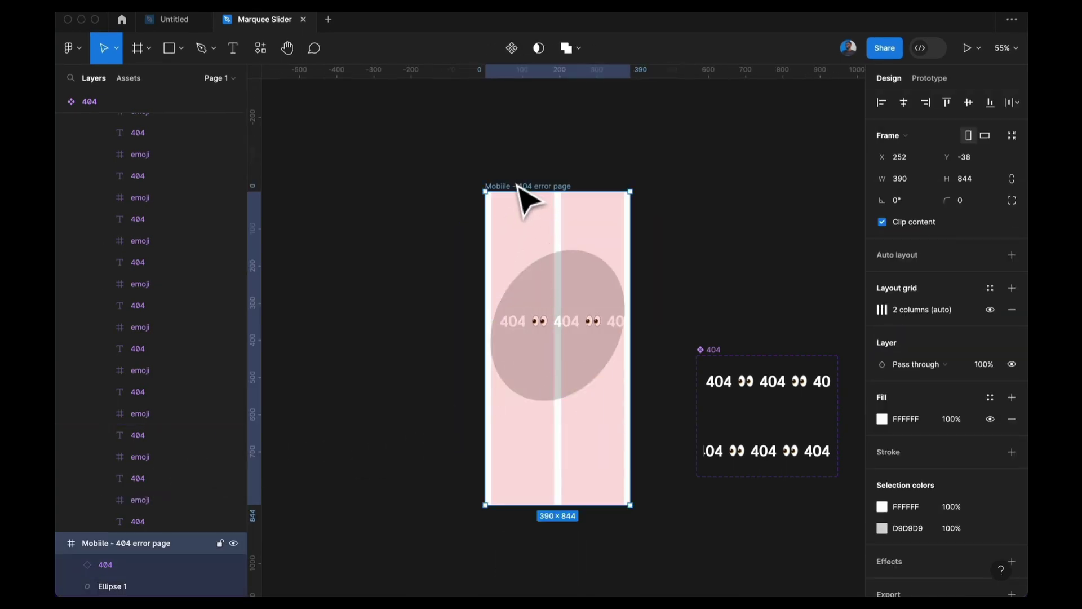
pyautogui.click(882, 417)
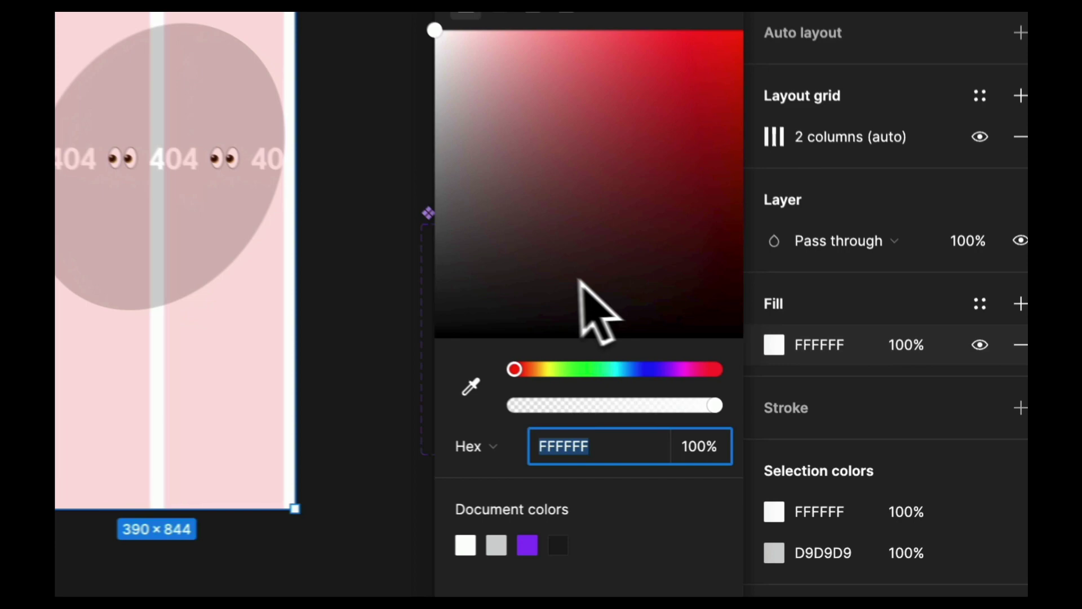
pyautogui.moveTo(579, 280); pyautogui.dragTo(328, 330)
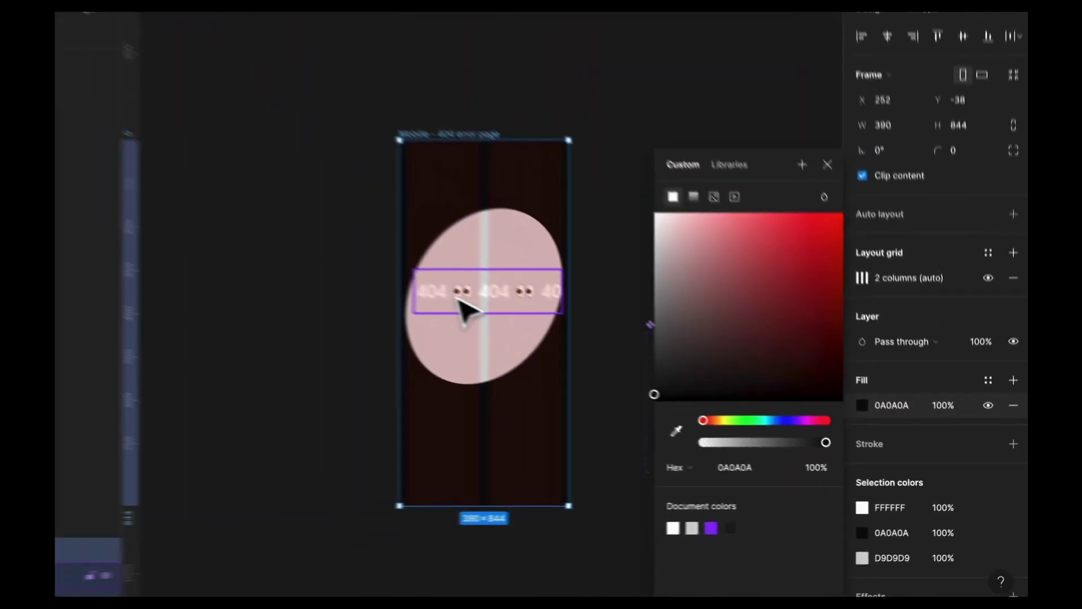
# Fill the ellipse behind the marquee with purple 9747FF.
pyautogui.click(519, 330)
pyautogui.click(565, 270)
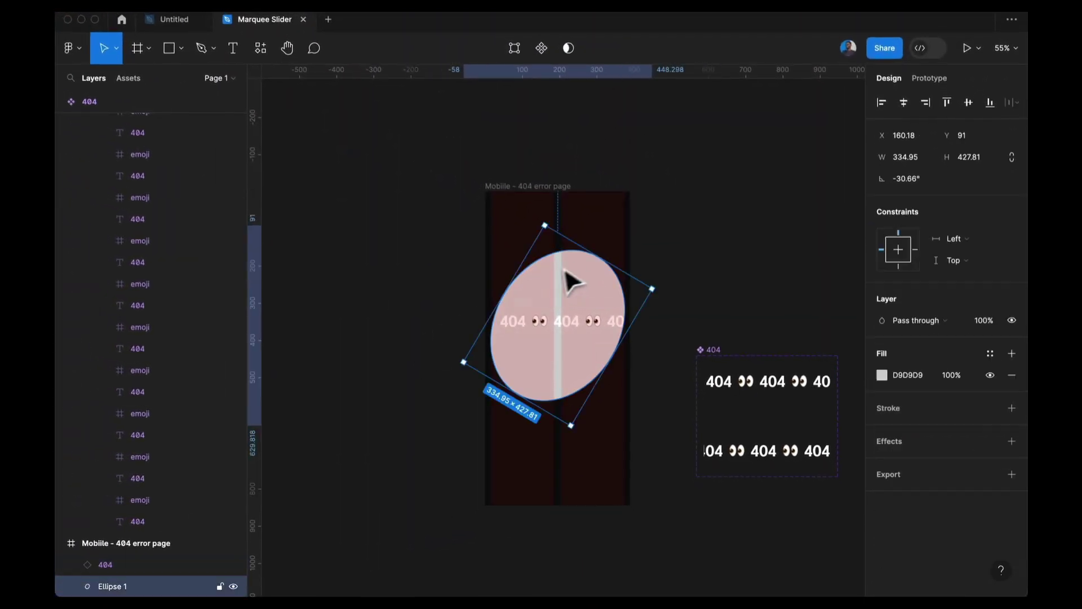
pyautogui.click(882, 374)
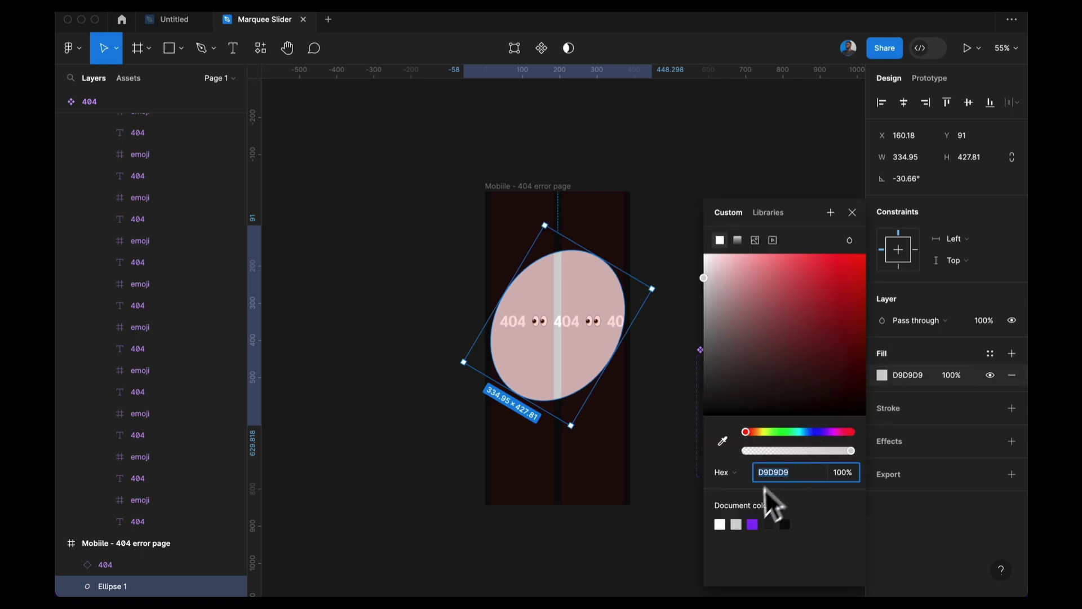
pyautogui.click(752, 524)
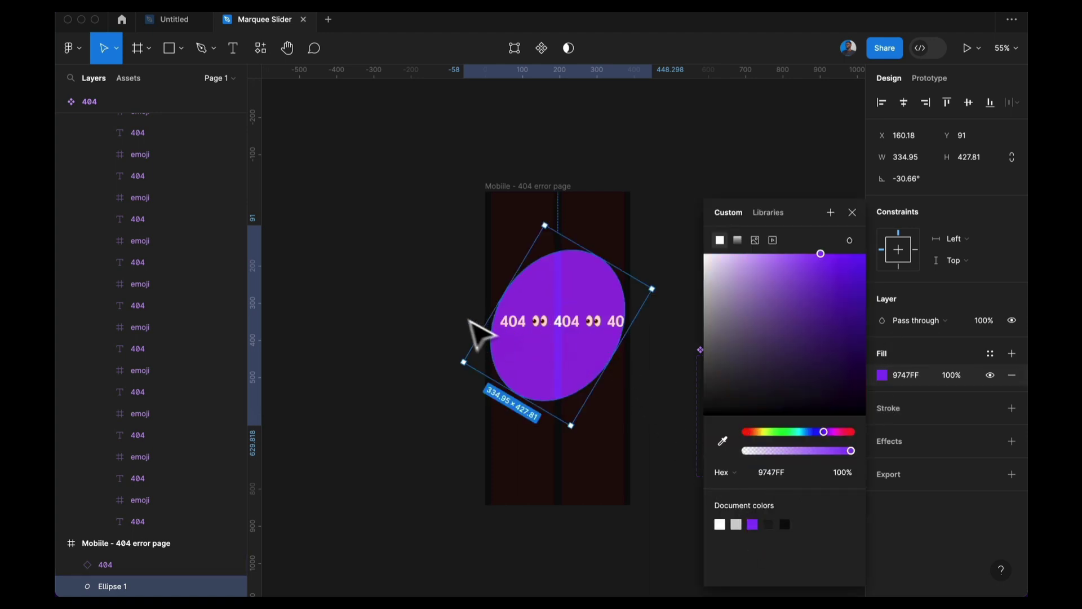
pyautogui.click(472, 320)
# Group the 404 marquee and mask it with the ellipse.
pyautogui.click(547, 328)
pyautogui.hscroll(-2, 549, 338)
pyautogui.scroll(-1, 550, 339)
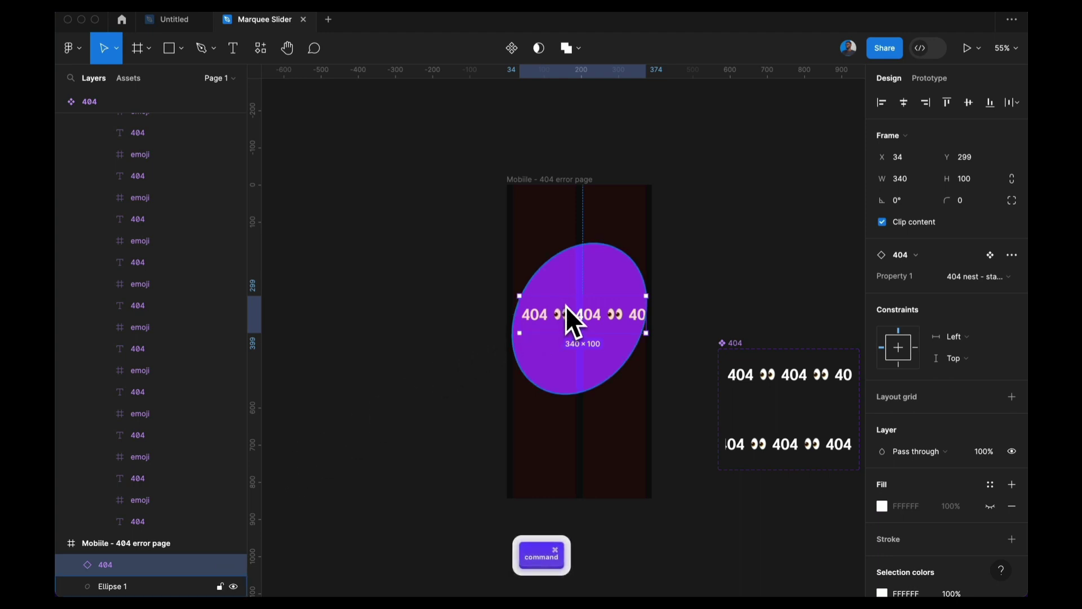
pyautogui.press('super+g')
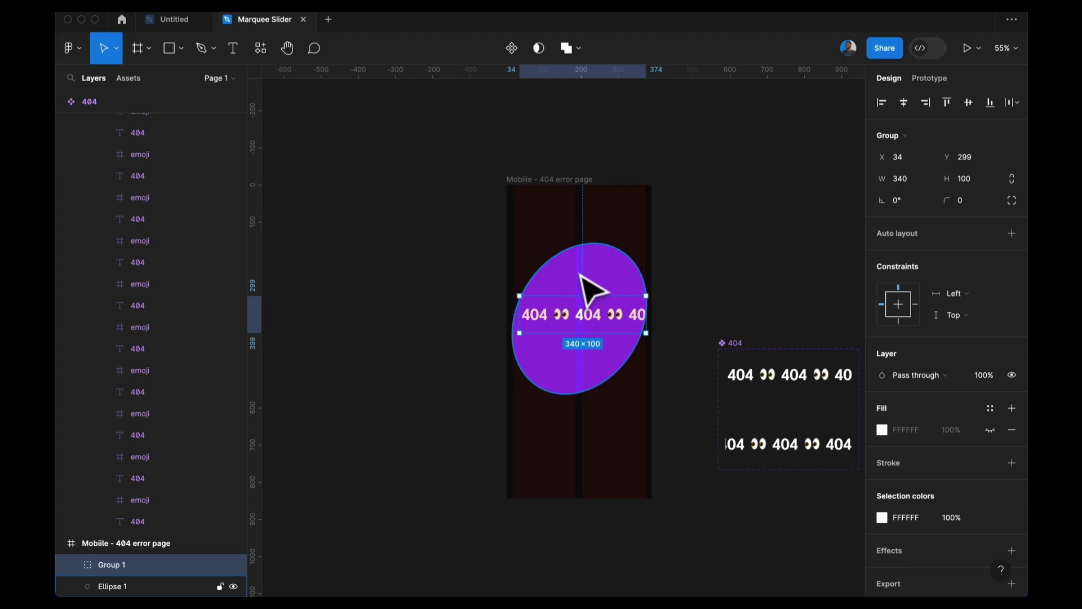
pyautogui.click(586, 276)
pyautogui.click(482, 265)
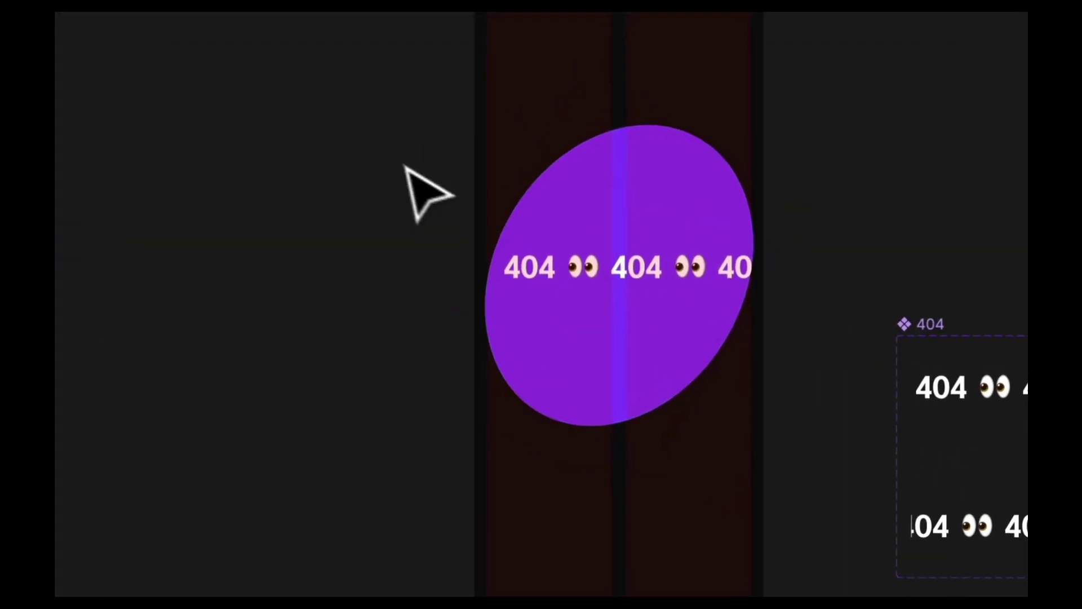
pyautogui.moveTo(405, 167); pyautogui.dragTo(686, 480)
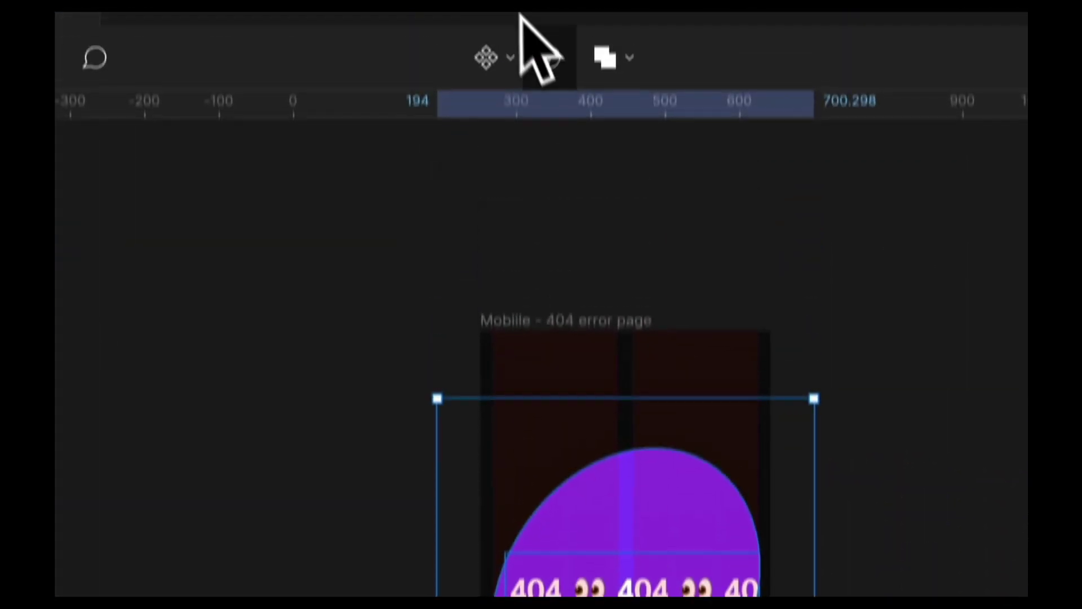
pyautogui.click(551, 59)
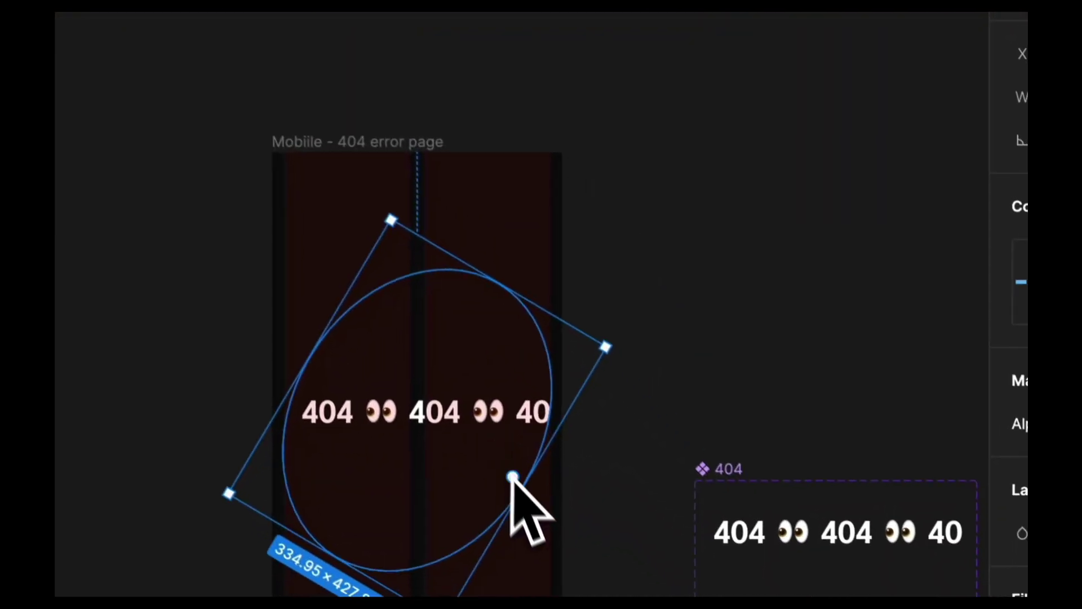
# Duplicate the ellipse and turn off Use as mask on the original Ellipse 1.
pyautogui.scroll(5, 513, 476)
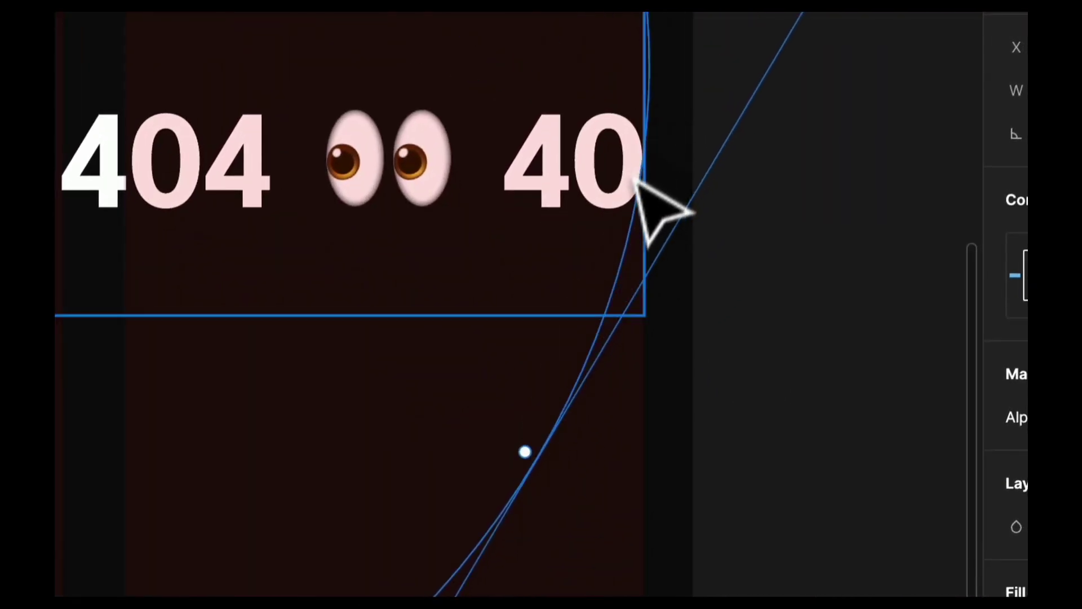
pyautogui.scroll(-5, 623, 290)
pyautogui.click(479, 234)
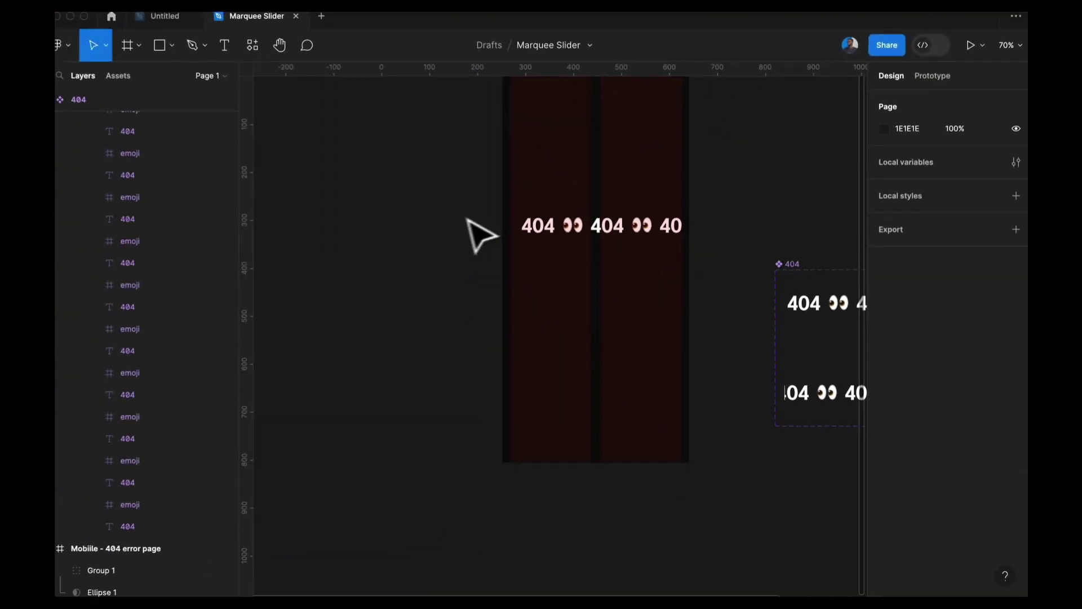
pyautogui.click(630, 237)
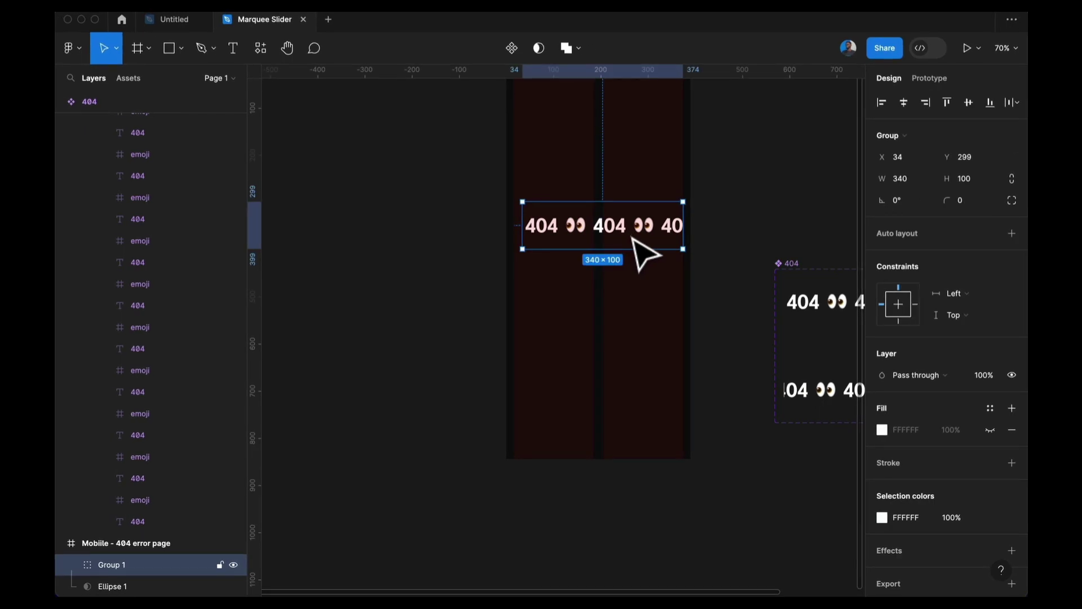
pyautogui.click(634, 197)
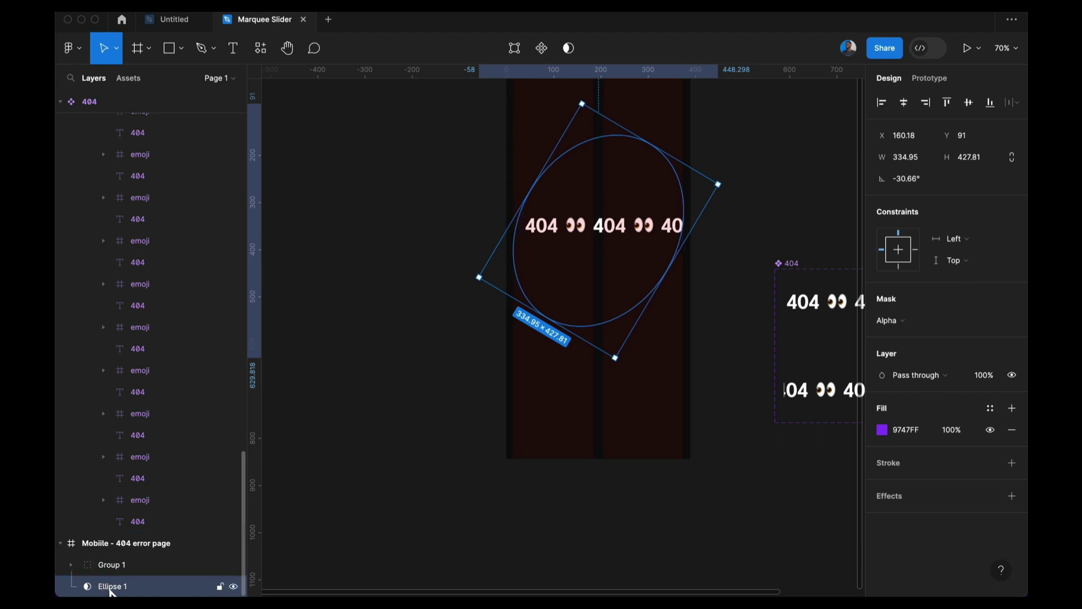
pyautogui.scroll(5, 76, 396)
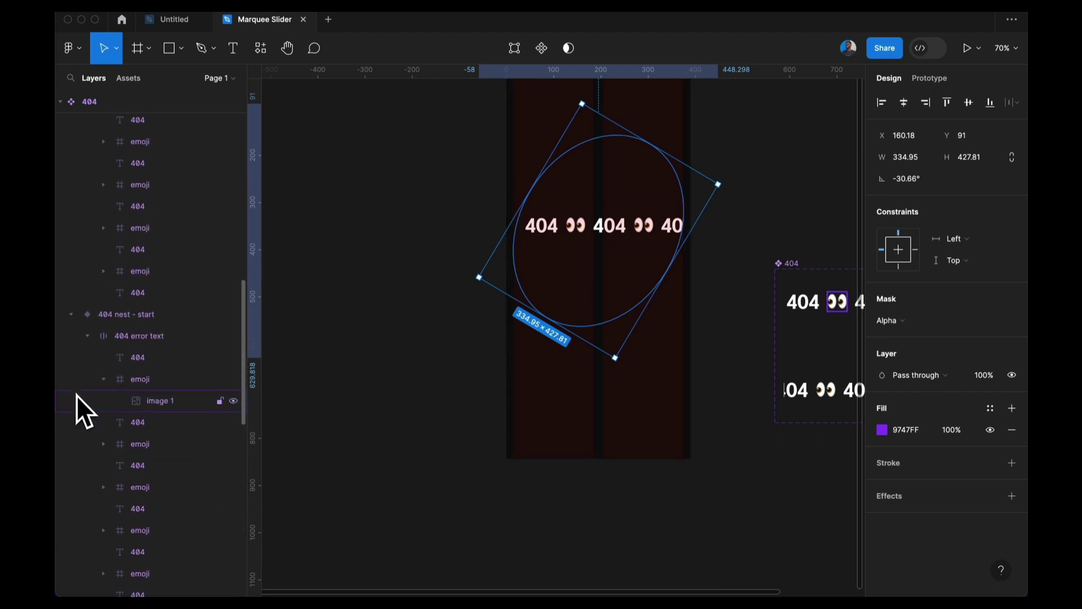
pyautogui.click(71, 337)
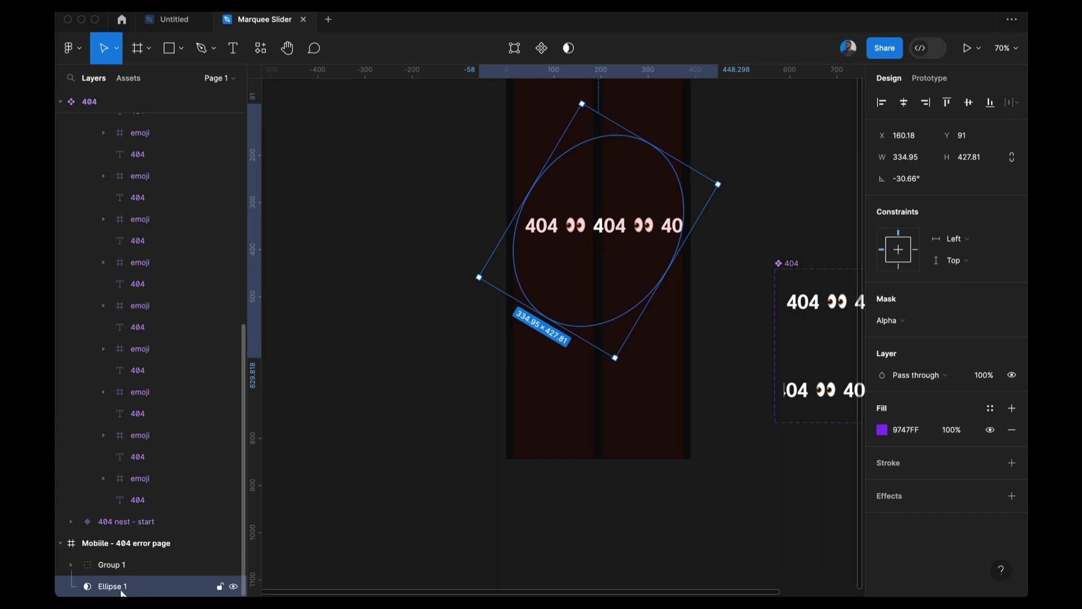
pyautogui.press('super+d')
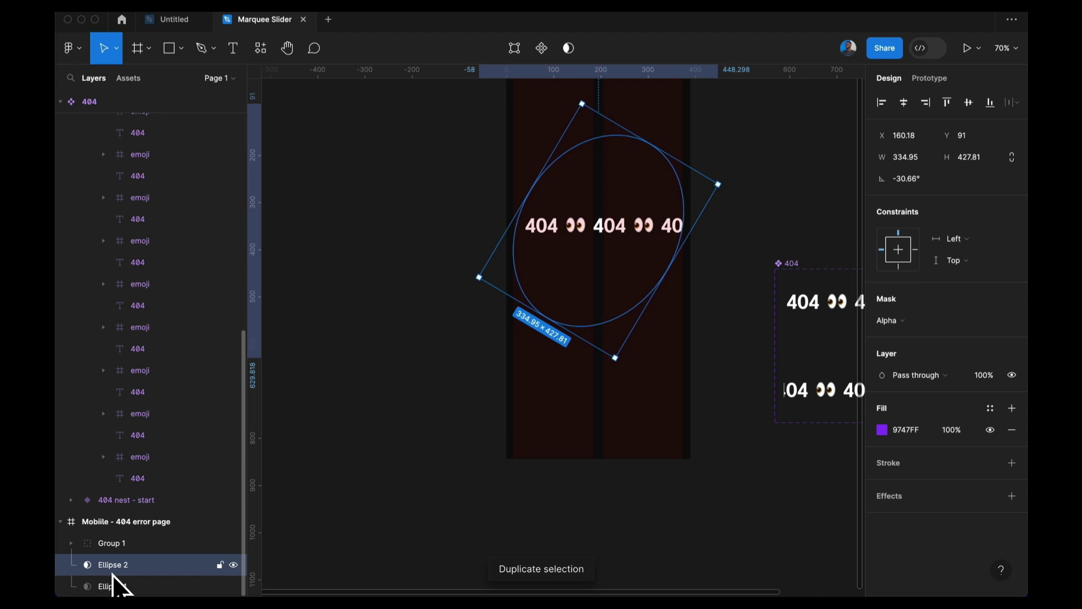
pyautogui.click(116, 585)
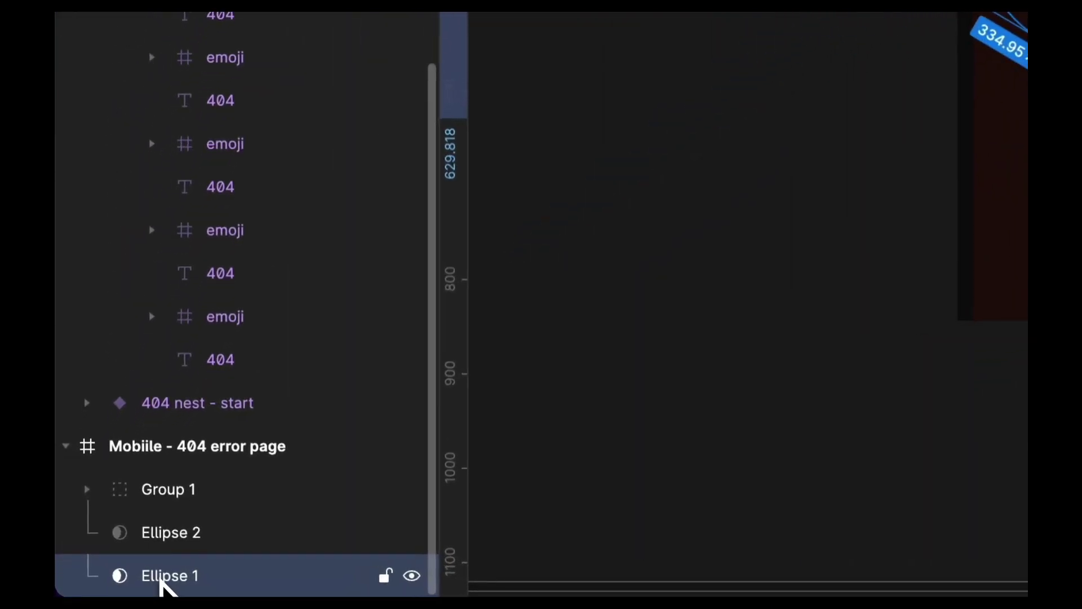
pyautogui.rightClick(161, 579)
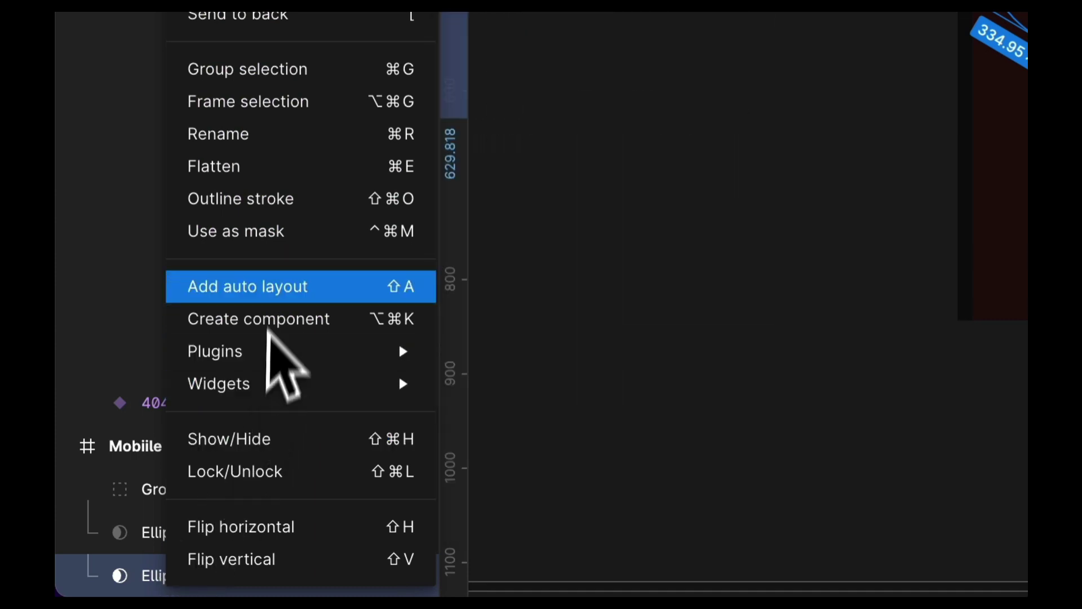
pyautogui.click(277, 235)
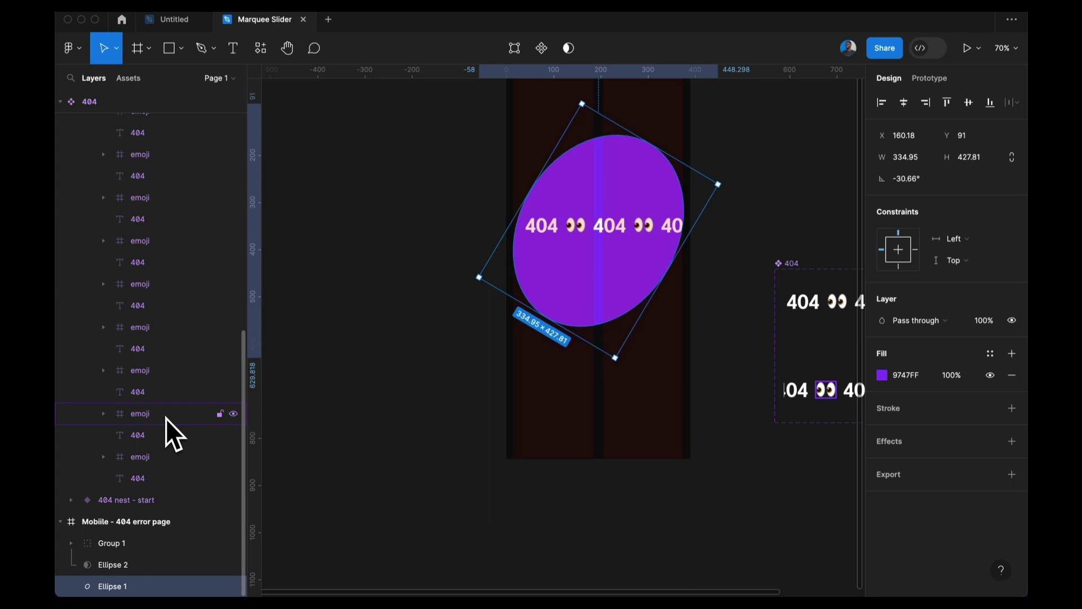
# Set every 404 text in the marquee's top row to font size 64.
pyautogui.click(570, 241)
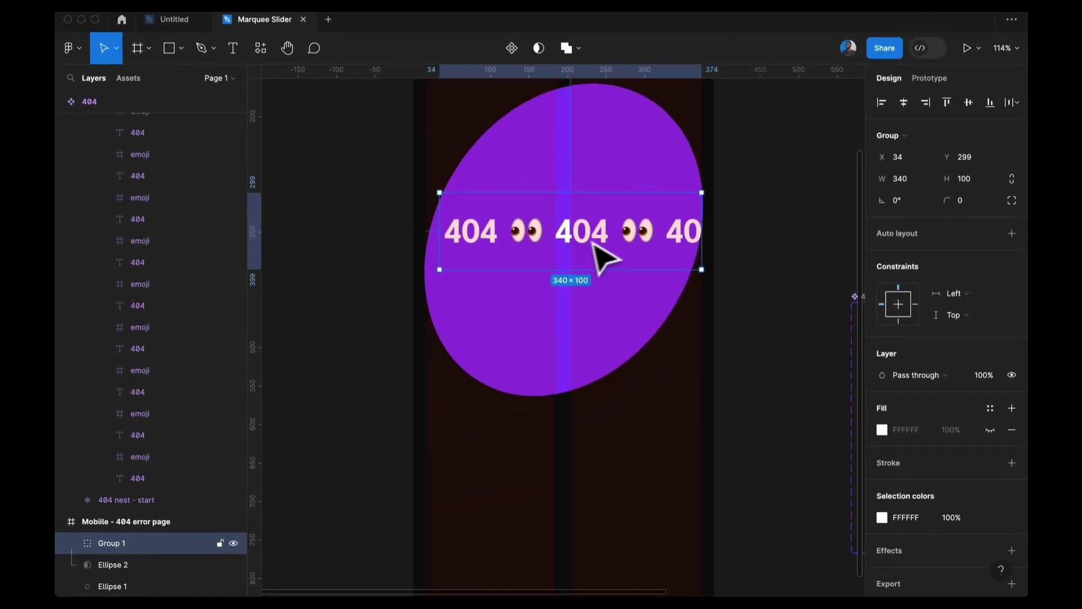
pyautogui.scroll(-5, 571, 241)
pyautogui.click(547, 285)
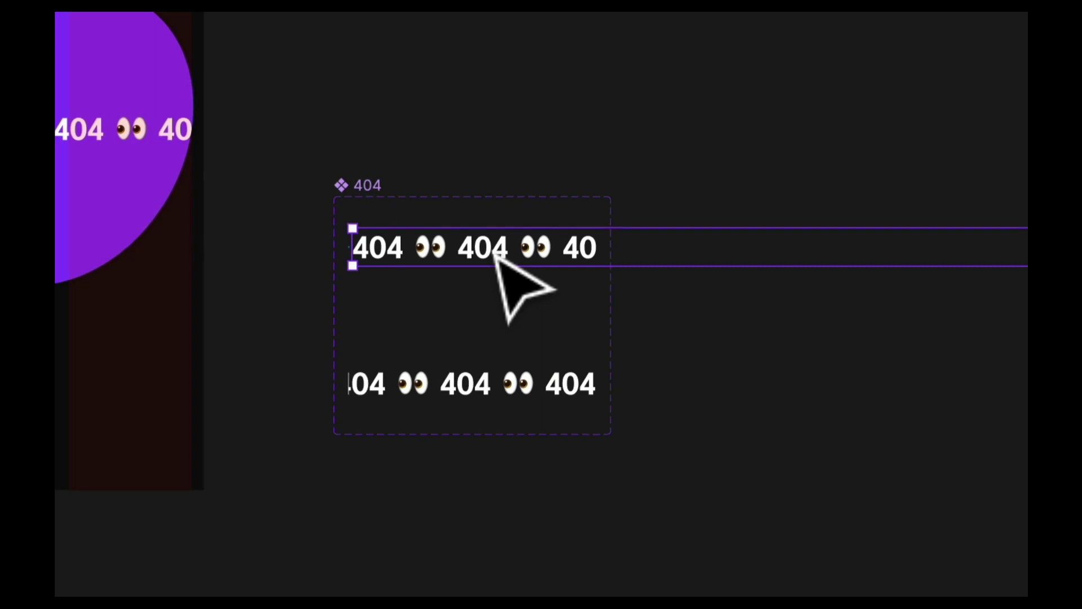
pyautogui.doubleClick(389, 251)
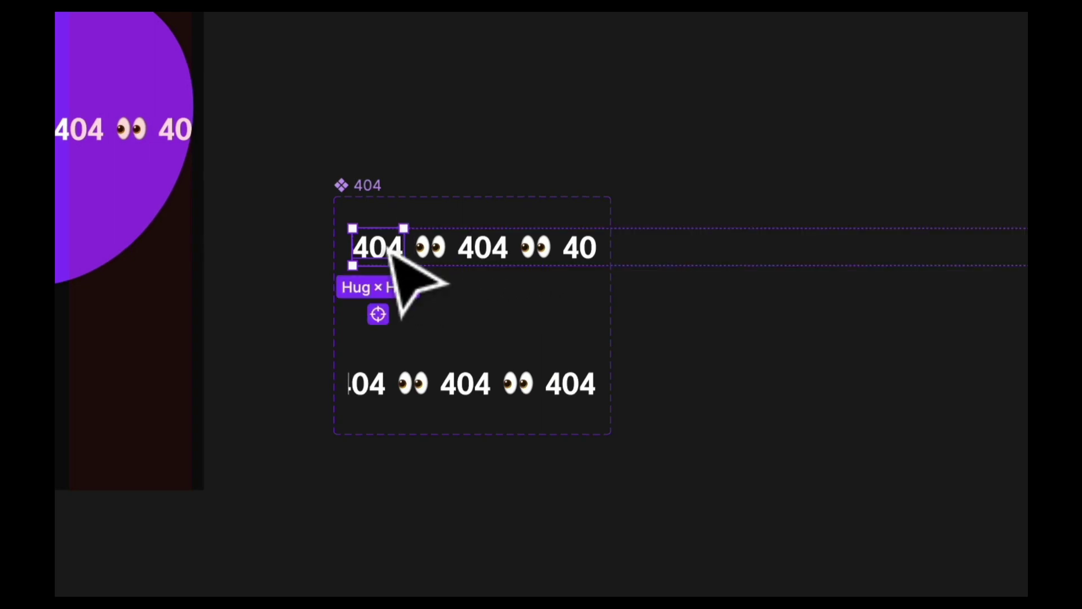
pyautogui.hotkey('ctrl', 'a')
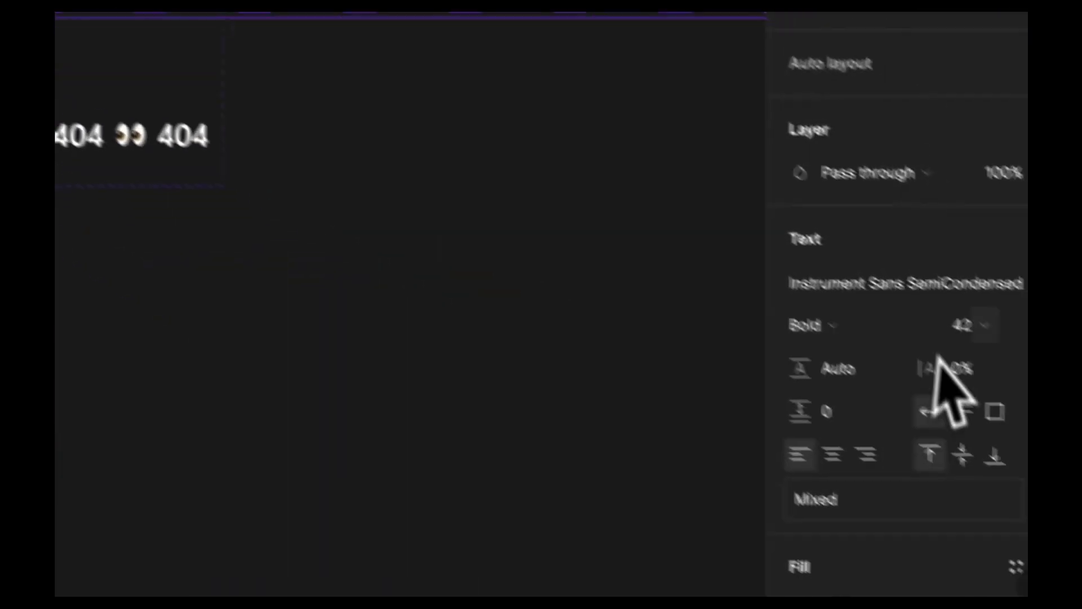
pyautogui.click(916, 285)
pyautogui.click(969, 283)
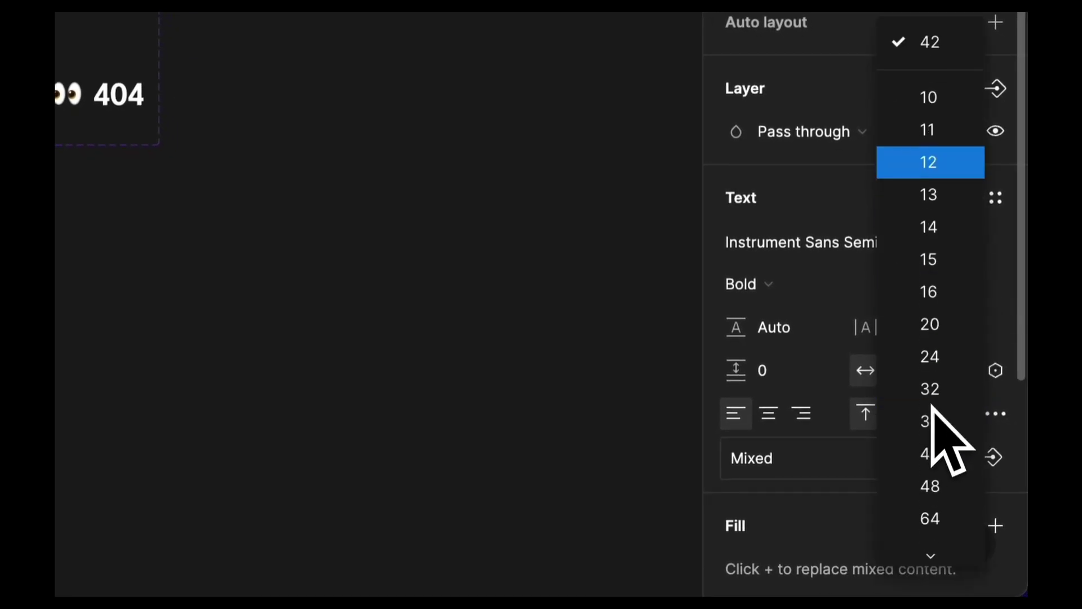
pyautogui.click(935, 499)
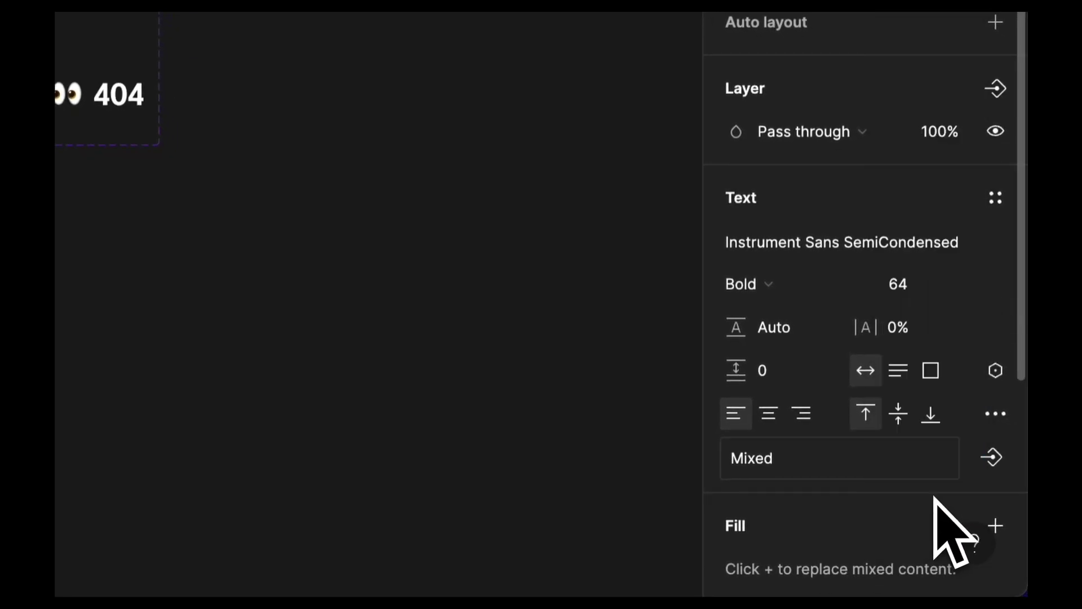
# Set the bottom row's 404 texts to size 64 as well, then clear the selection.
pyautogui.click(357, 282)
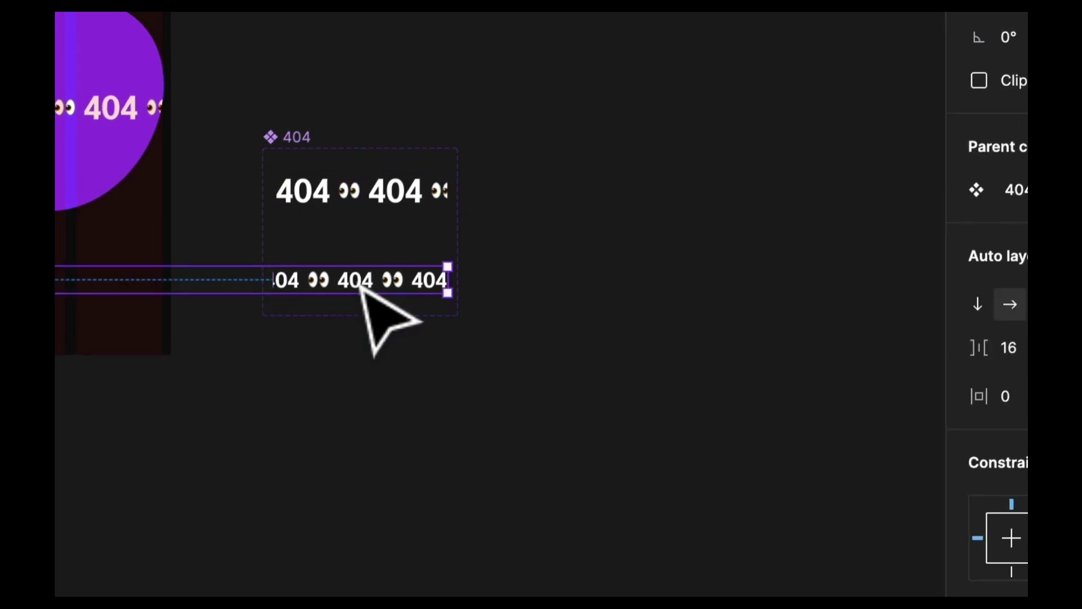
pyautogui.doubleClick(360, 287)
pyautogui.press('super+a')
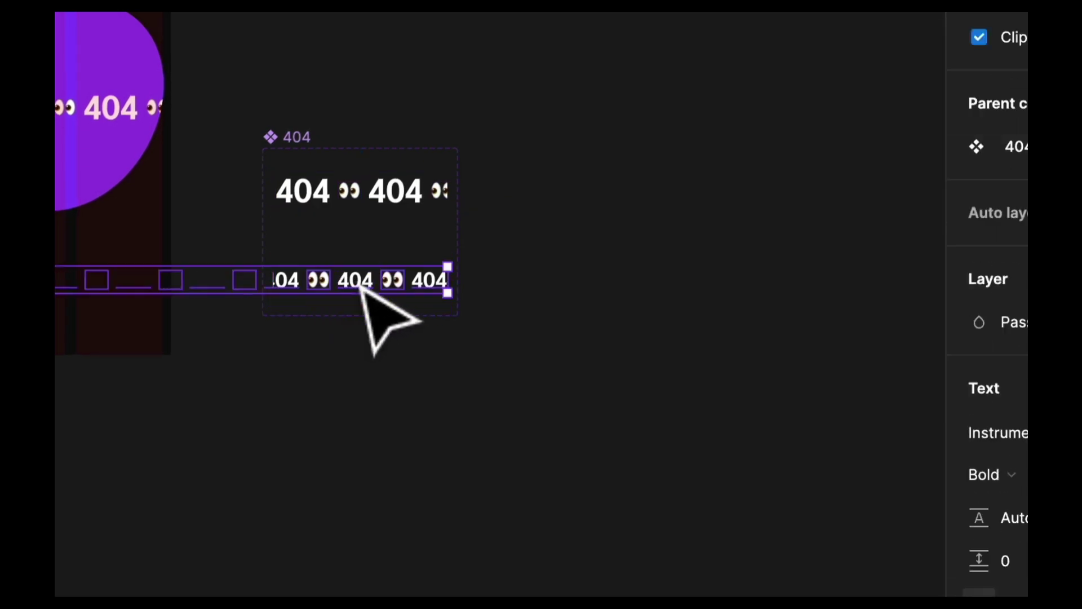
pyautogui.click(972, 288)
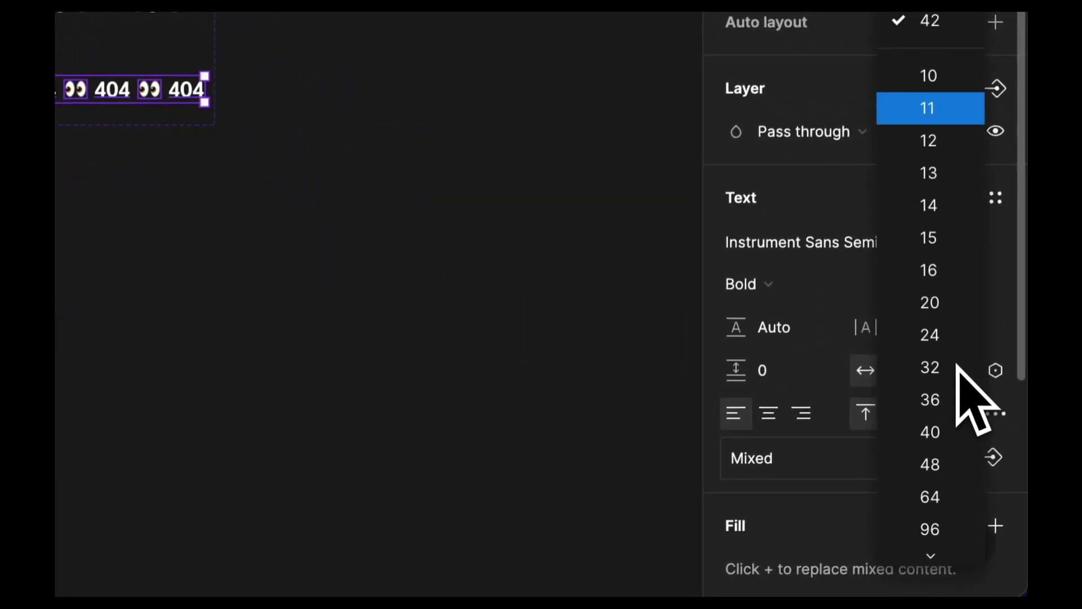
pyautogui.click(938, 496)
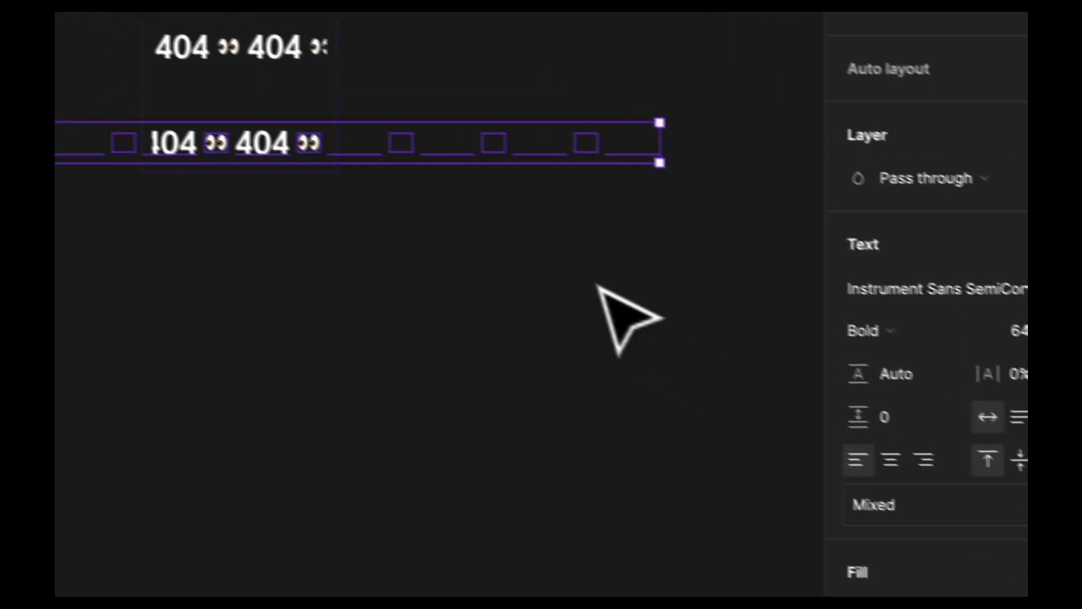
pyautogui.click(434, 331)
pyautogui.scroll(-3, 625, 417)
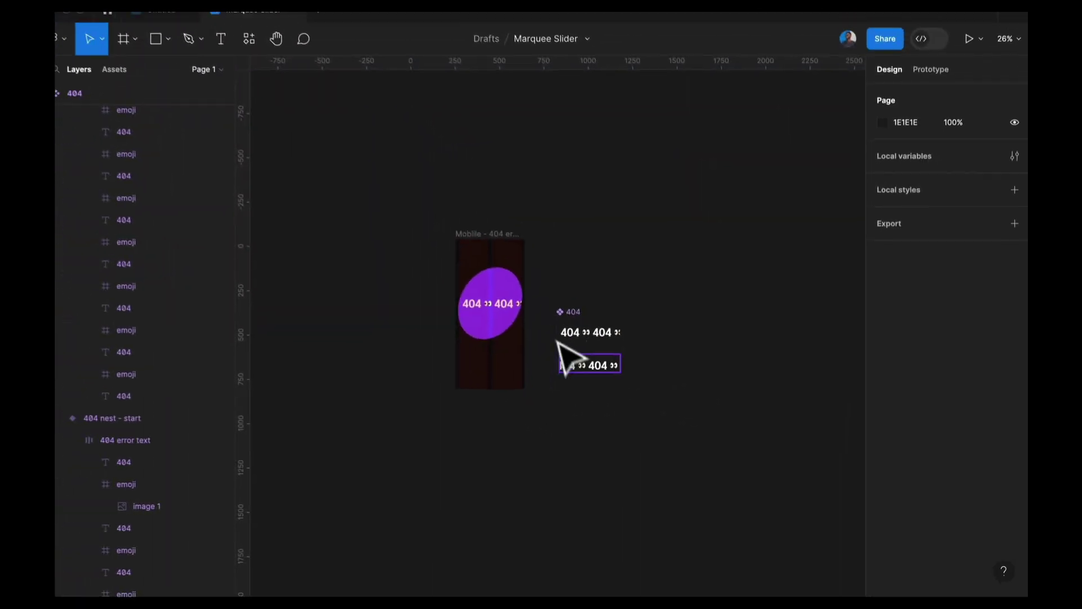
pyautogui.hscroll(-3, 589, 383)
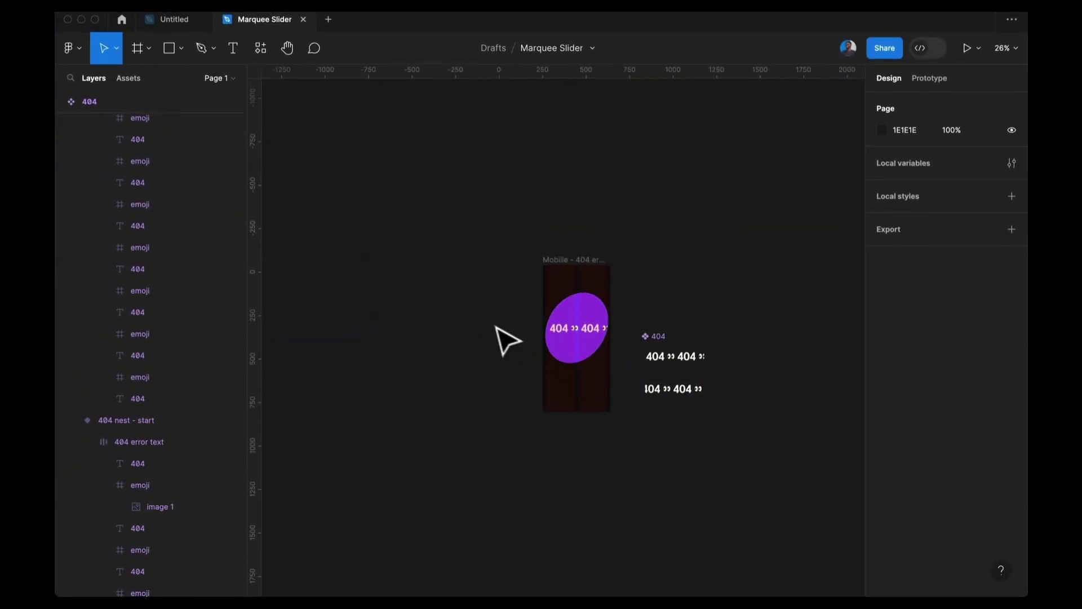
pyautogui.scroll(5, 560, 293)
pyautogui.click(561, 237)
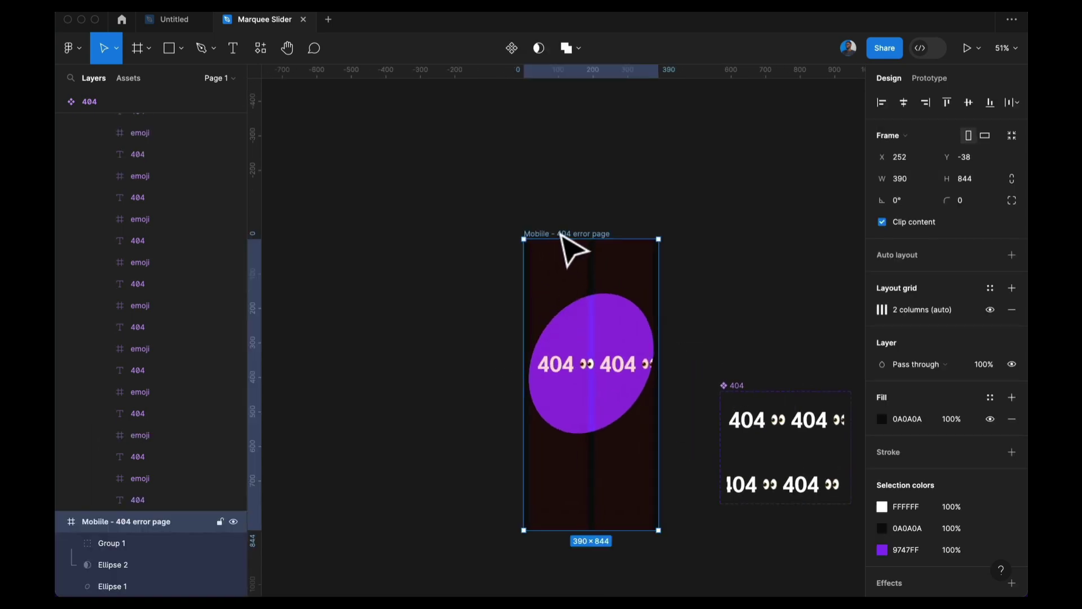
pyautogui.hotkey('shift', 'space')
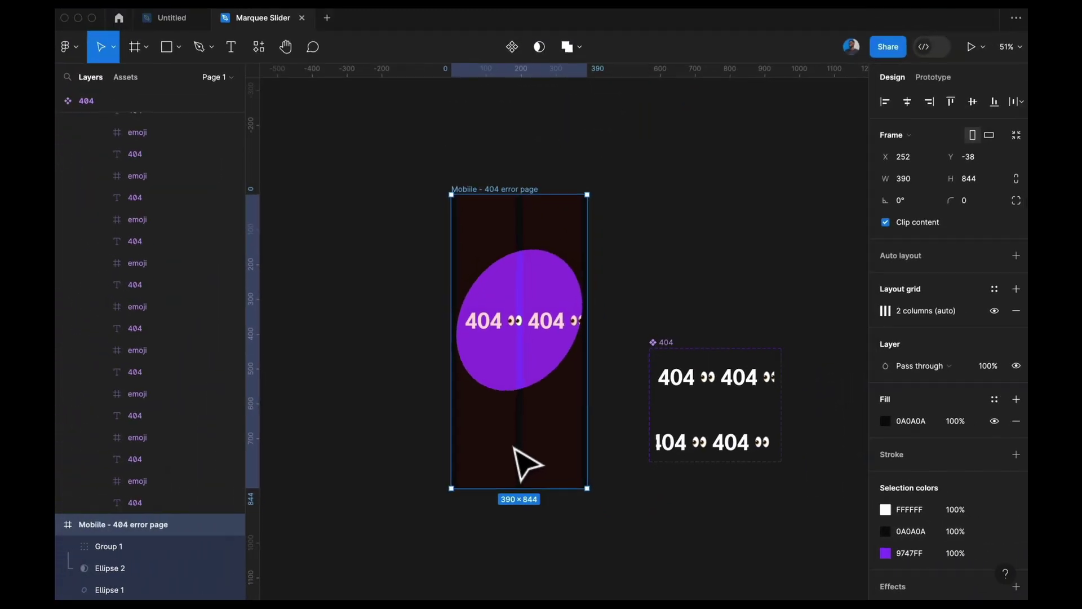
pyautogui.press('t')
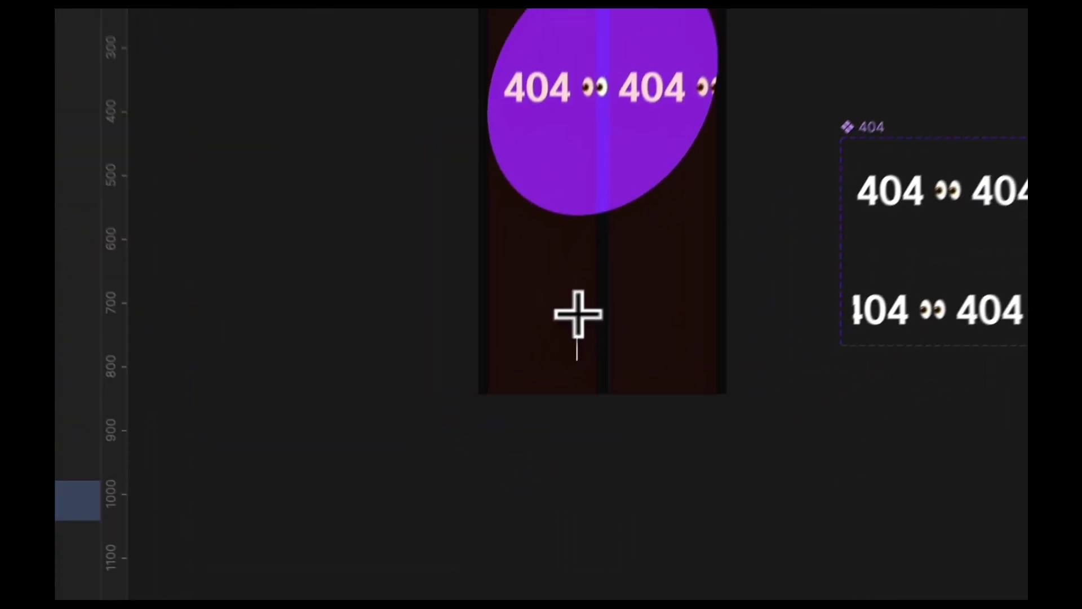
# Delete the trial 'Hello' text box and select the purple ellipse with its 404 marquee.
pyautogui.click(512, 434)
pyautogui.write('Hel')
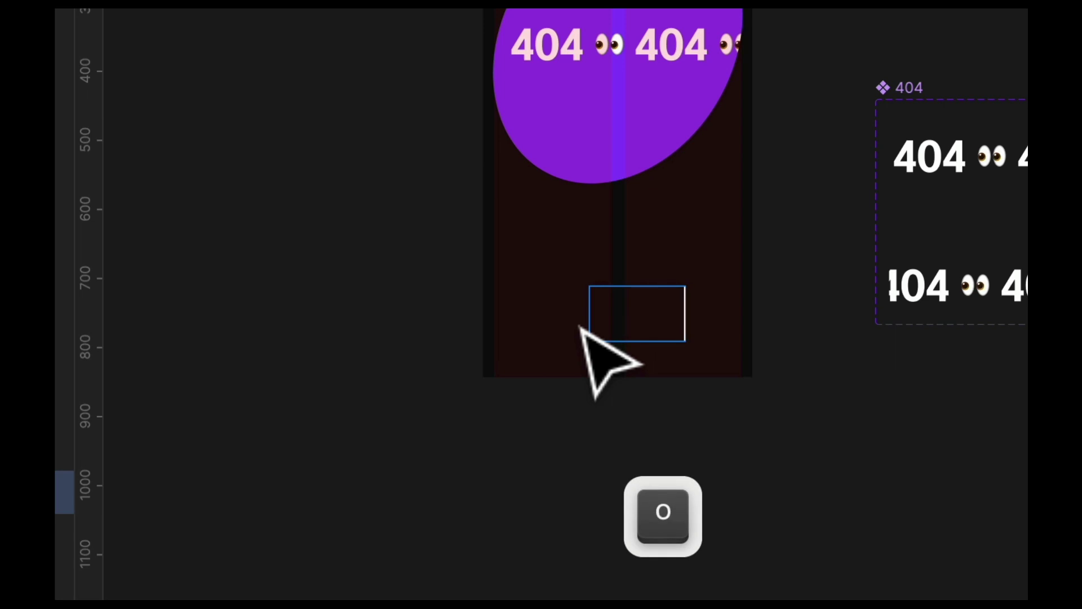
pyautogui.press('Escape')
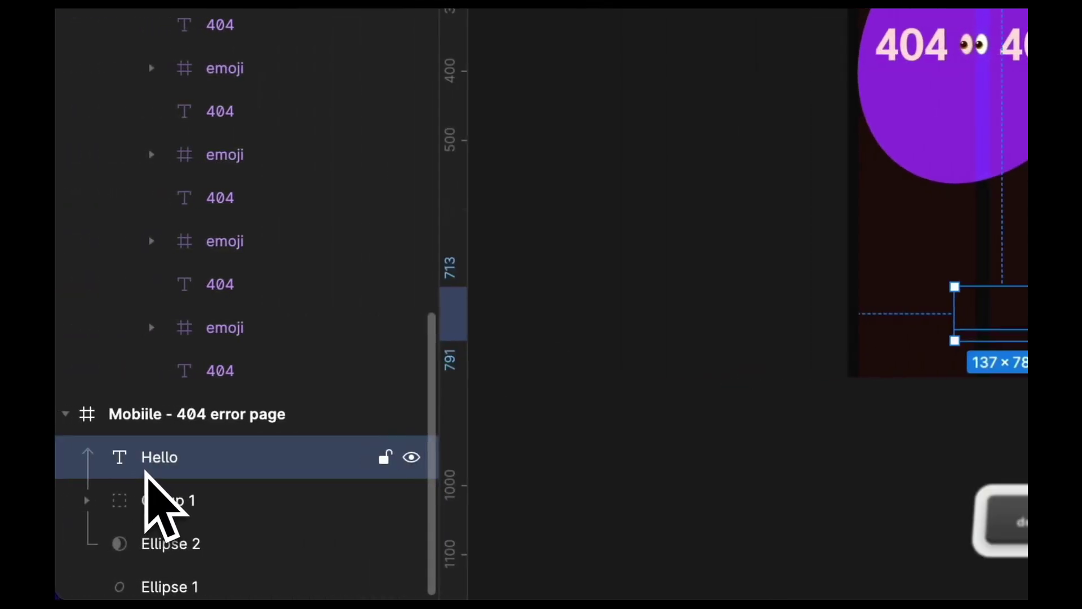
pyautogui.press('Delete')
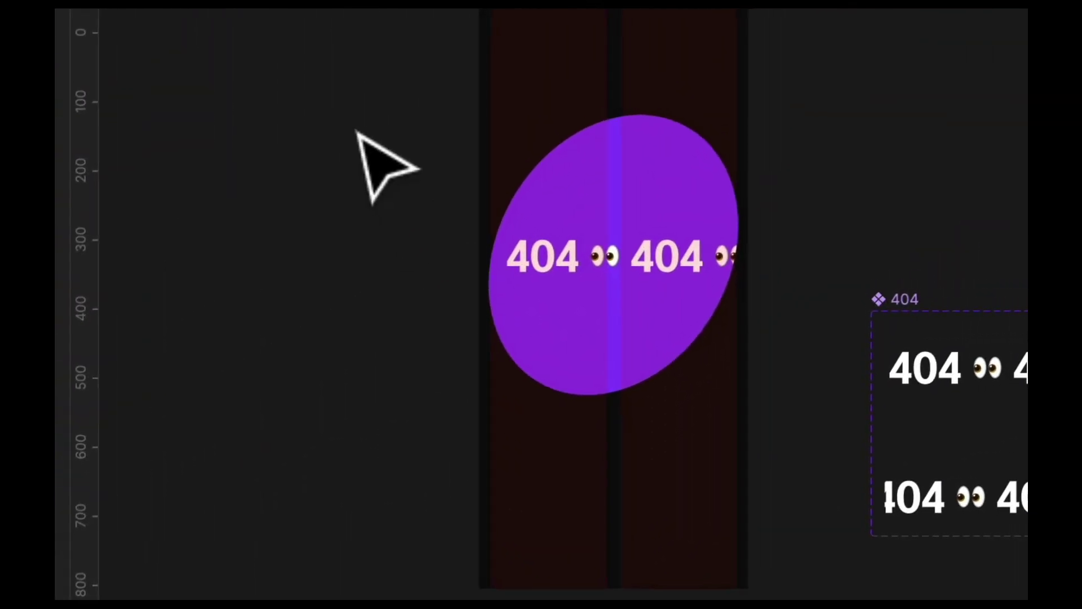
pyautogui.moveTo(364, 101); pyautogui.dragTo(768, 454)
# Wrap the ellipse and marquee in a new frame named '404 animation'.
pyautogui.rightClick(626, 283)
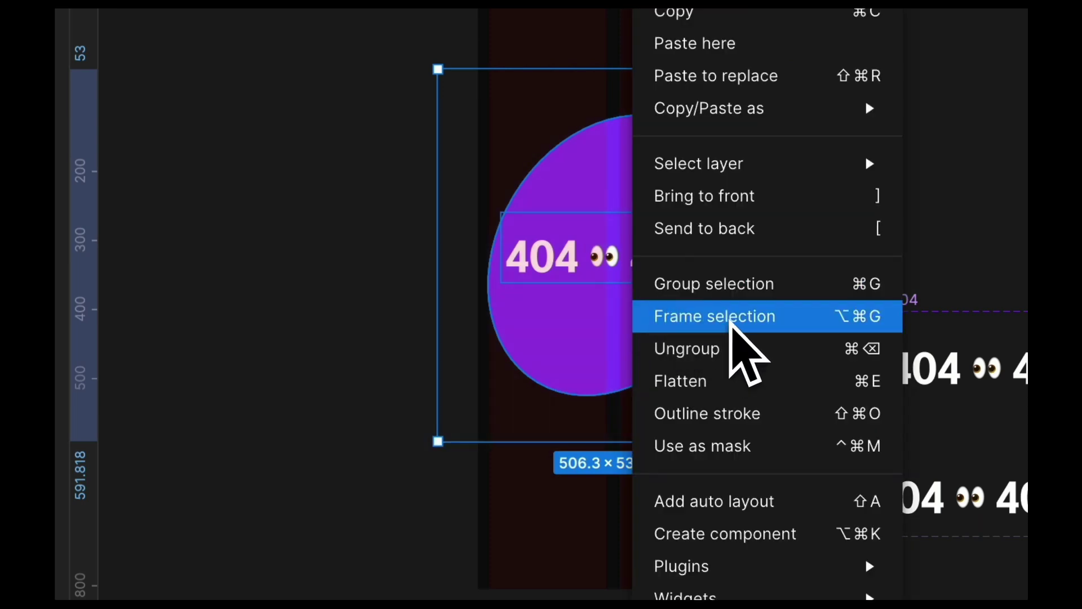
pyautogui.click(731, 321)
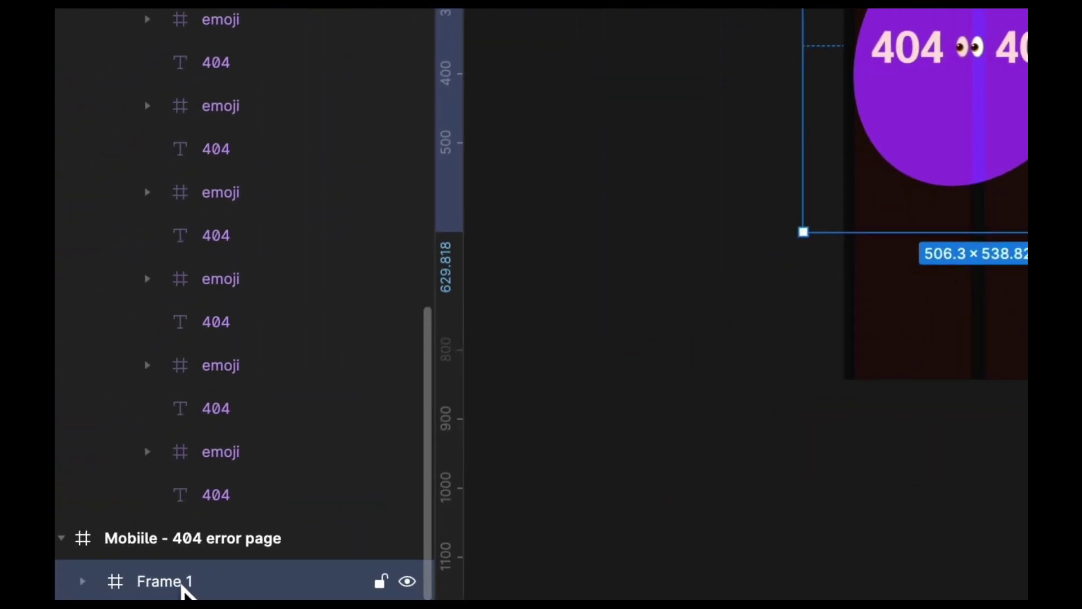
pyautogui.doubleClick(169, 581)
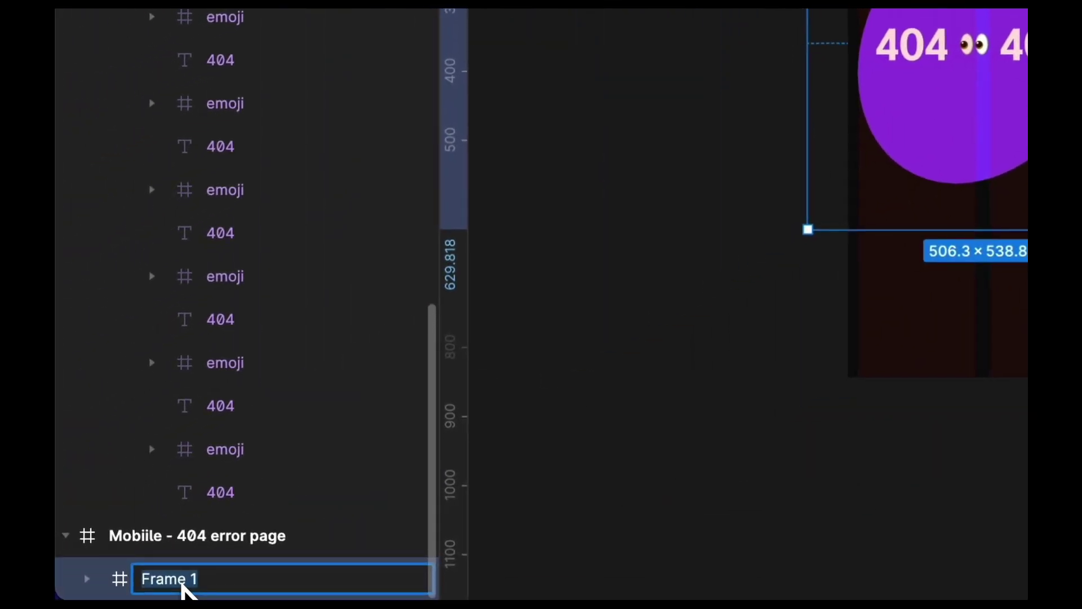
pyautogui.write('404 animation')
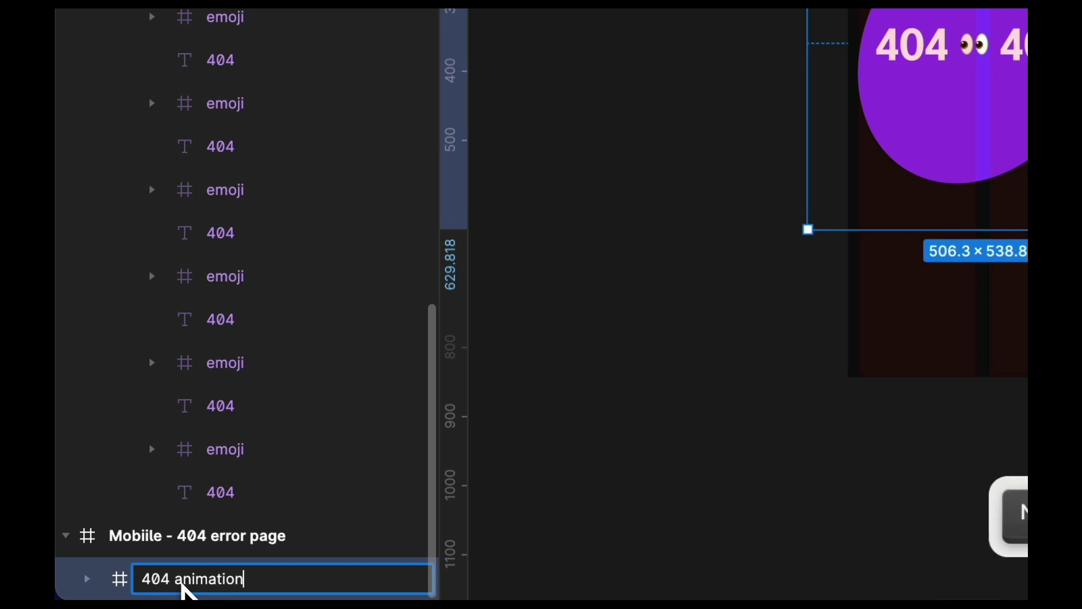
pyautogui.press('Return')
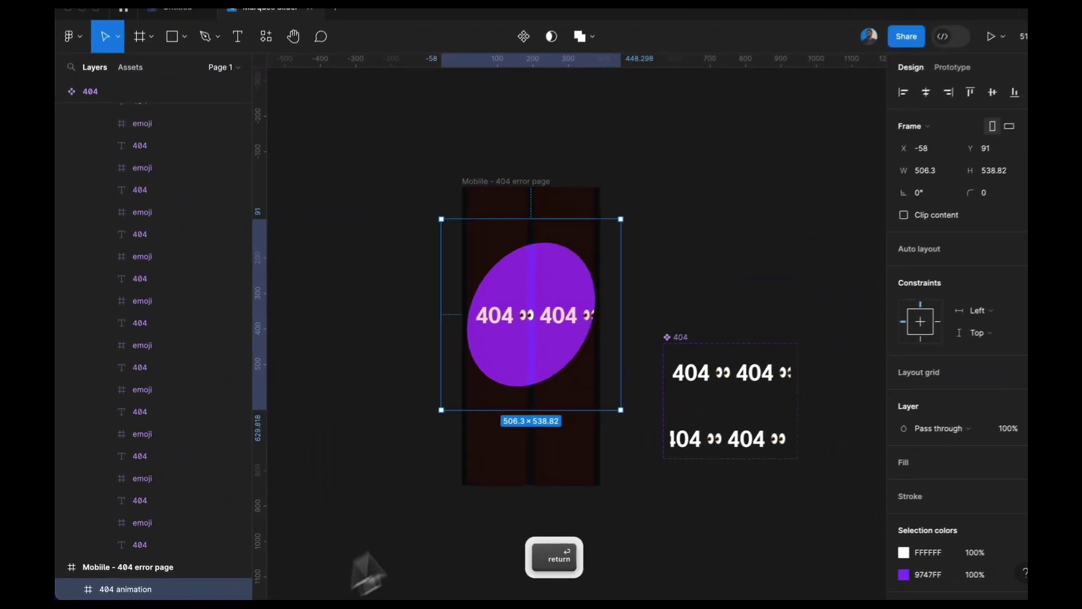
# Resize the 404 animation frame to 384 × 423 at the phone's left edge.
pyautogui.moveTo(537, 463); pyautogui.dragTo(531, 427)
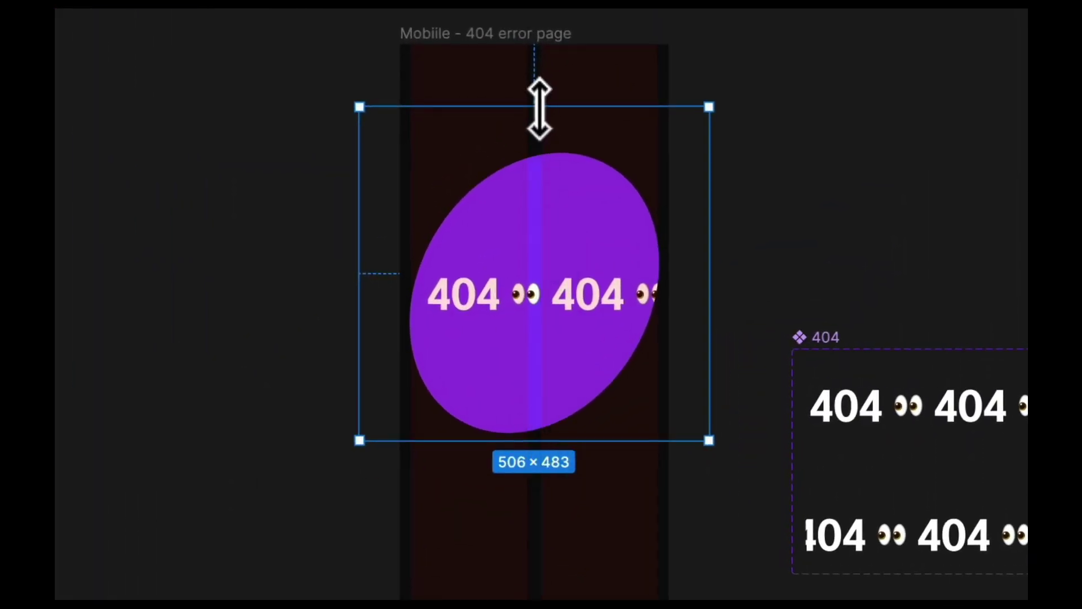
pyautogui.moveTo(540, 109); pyautogui.dragTo(539, 141)
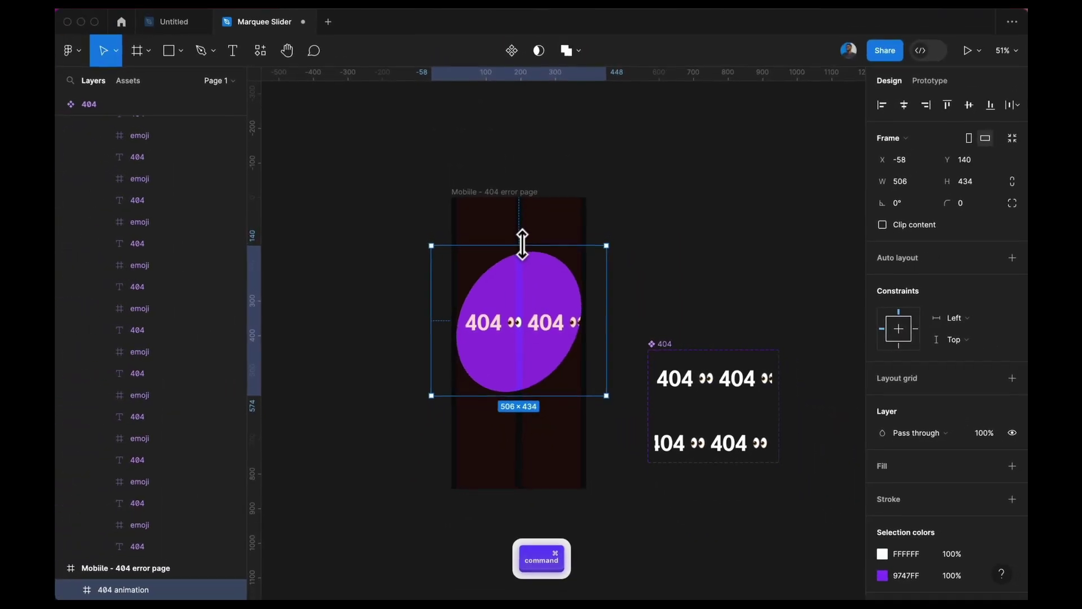
pyautogui.moveTo(522, 244); pyautogui.dragTo(523, 248)
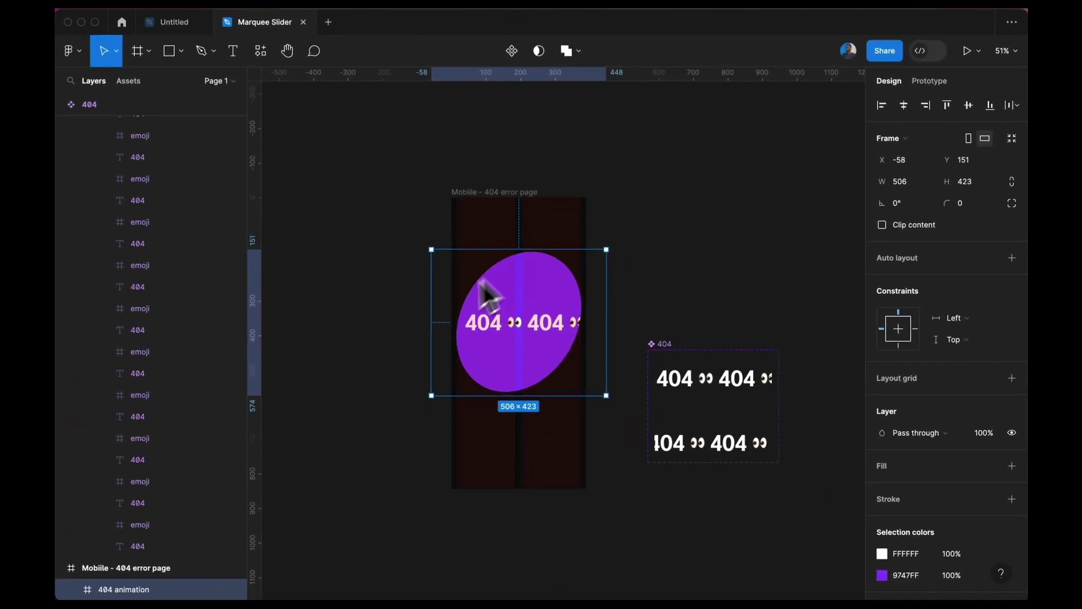
pyautogui.moveTo(427, 317); pyautogui.dragTo(452, 316)
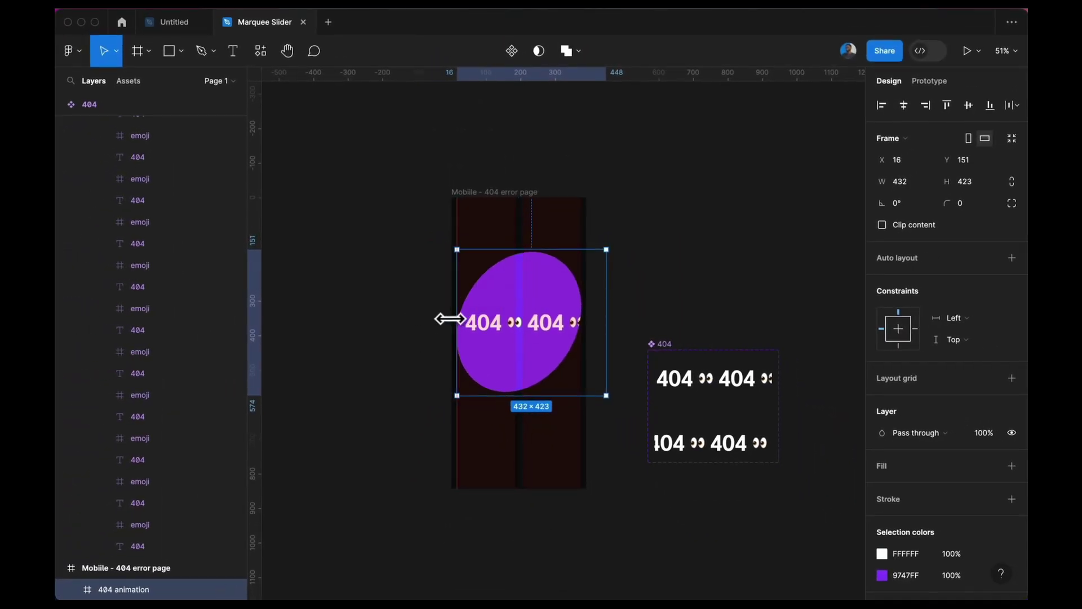
pyautogui.moveTo(606, 314); pyautogui.dragTo(589, 316)
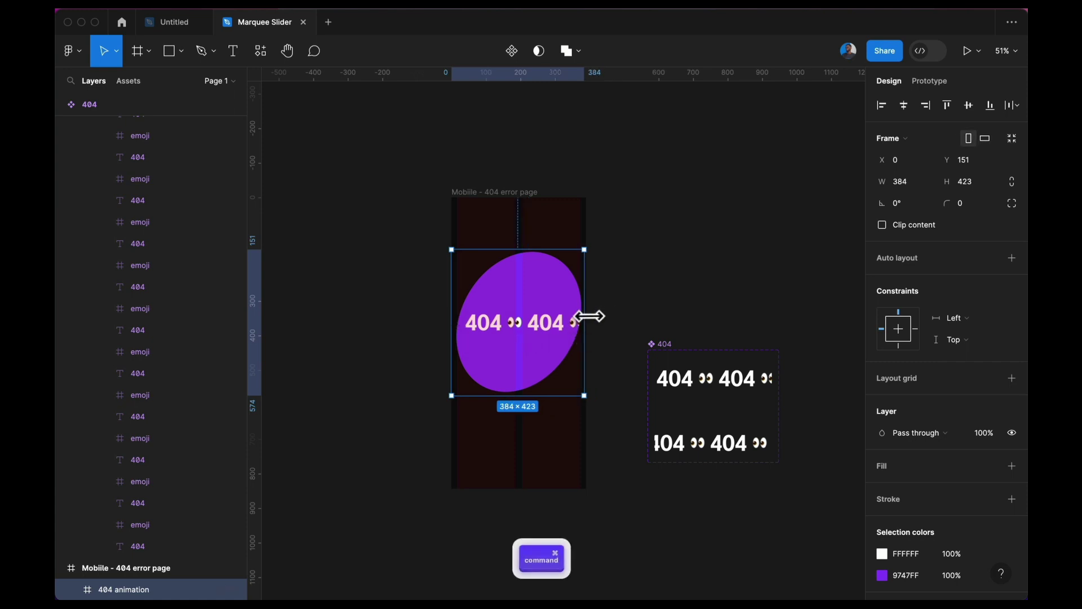
pyautogui.click(491, 470)
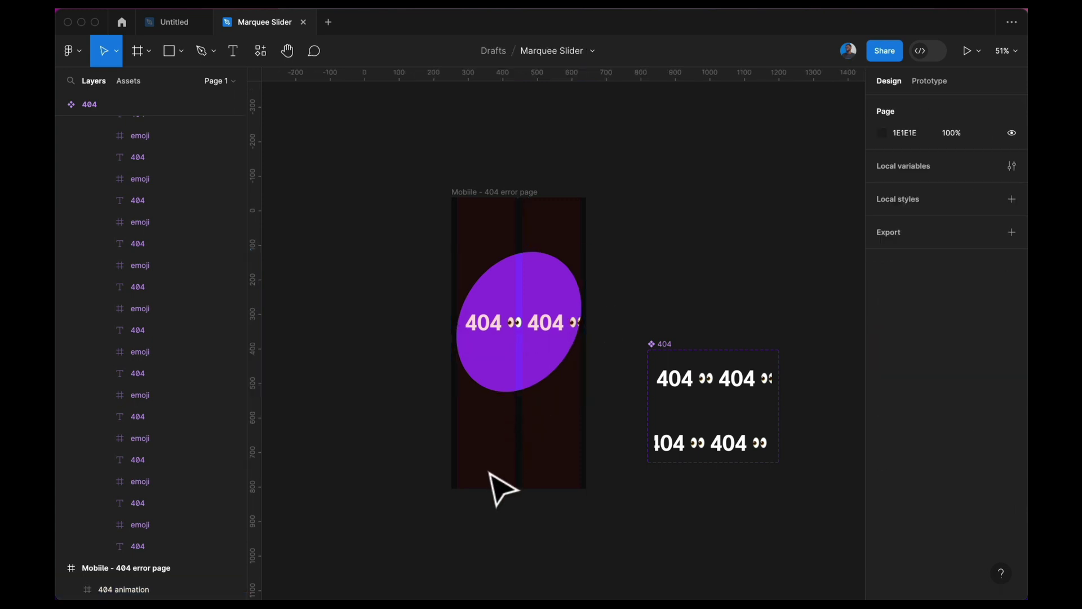
# Add a 'Hello' text below the ellipse and nudge it upward.
pyautogui.press('t')
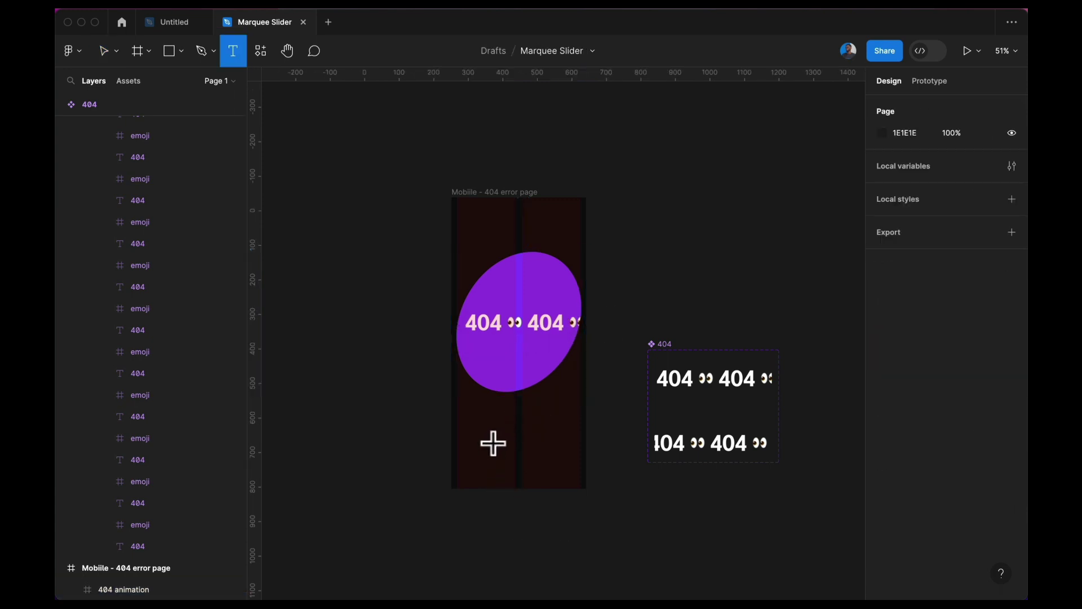
pyautogui.click(493, 444)
pyautogui.write('Hello')
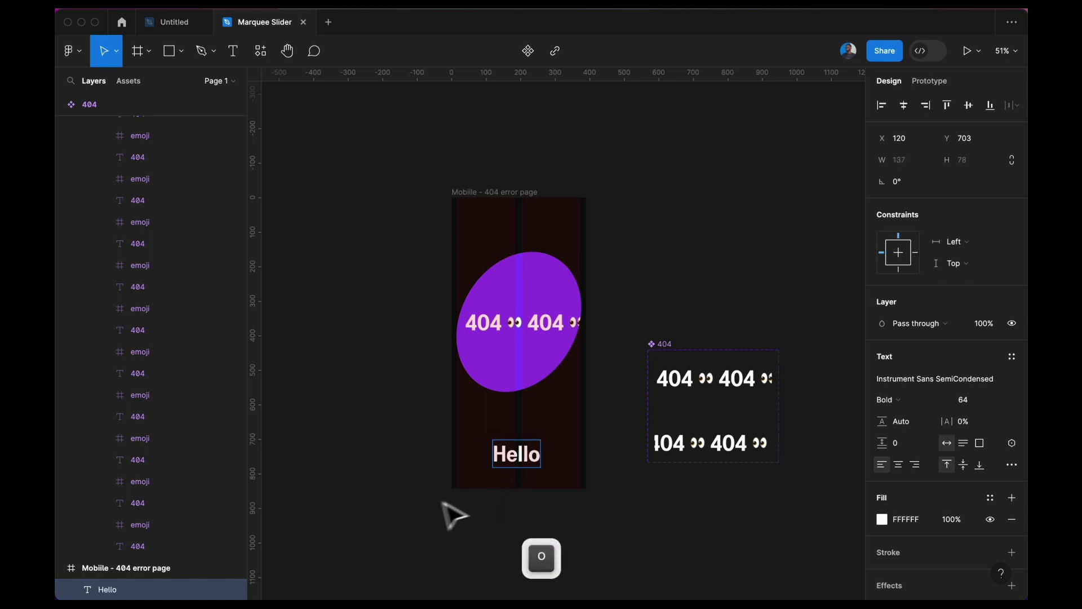
pyautogui.press('Escape')
pyautogui.scroll(-1, 219, 528)
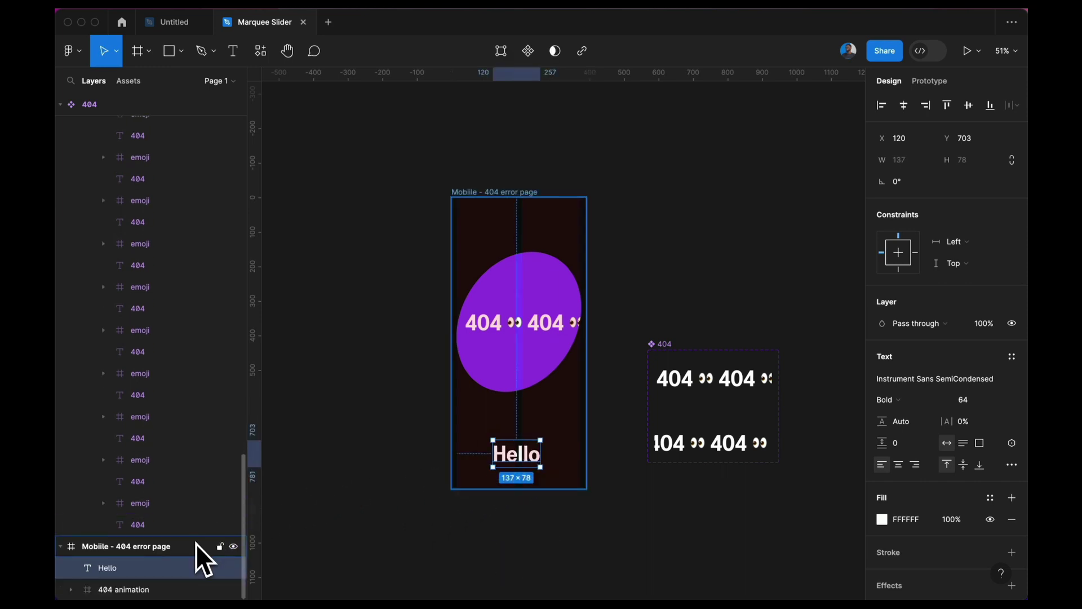
pyautogui.moveTo(503, 461); pyautogui.dragTo(525, 435)
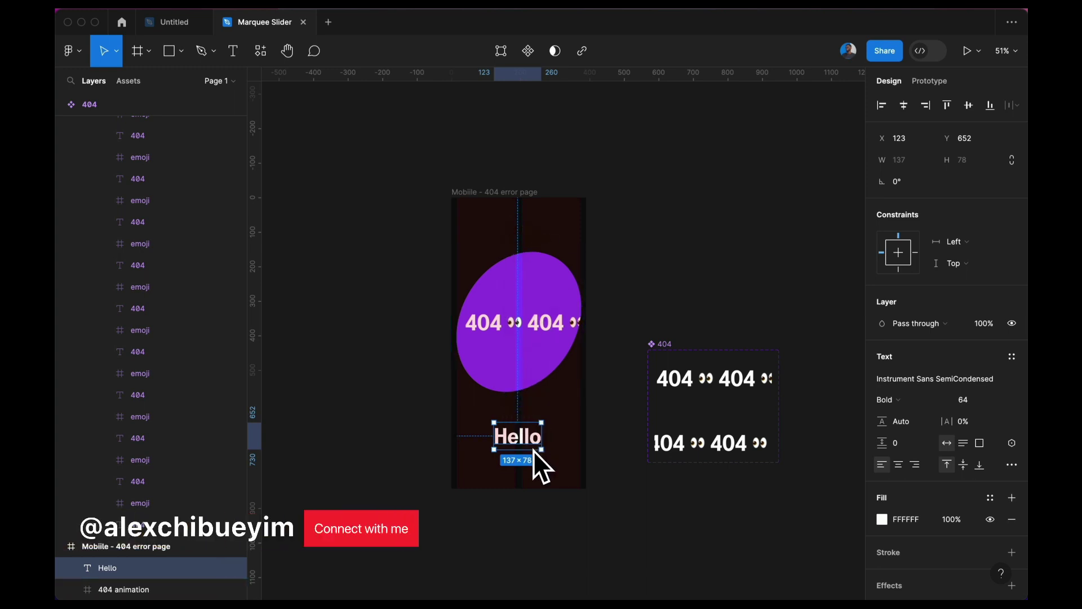
# Draw a roughly 260×61 frame near the phone's top with a white fill.
pyautogui.press('f')
pyautogui.moveTo(478, 219)
pyautogui.mouseDown()
pyautogui.moveTo(514, 239)
pyautogui.moveTo(569, 241)
pyautogui.mouseUp()
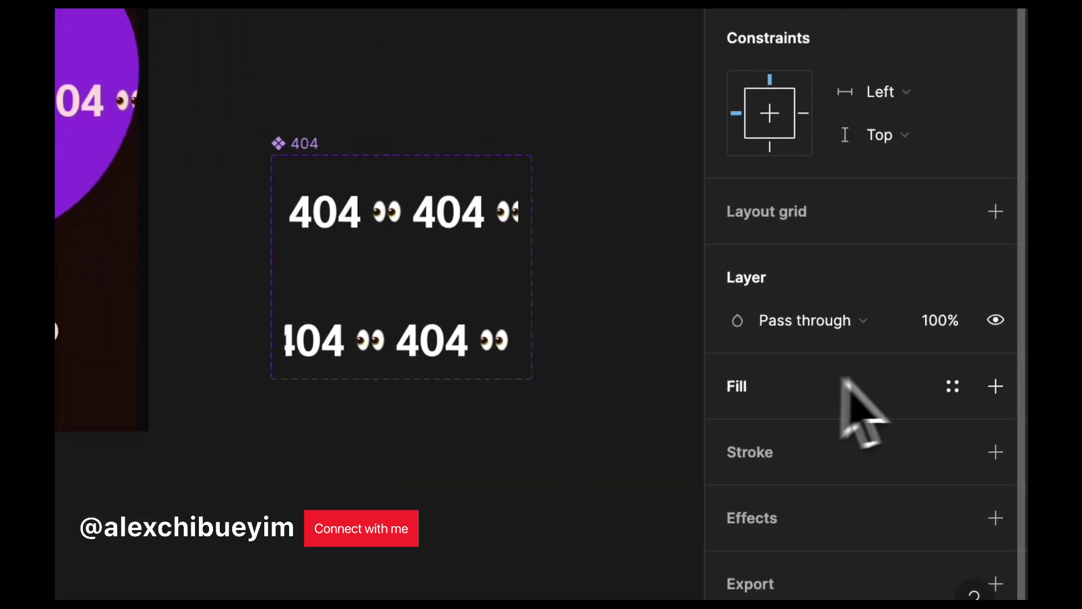
pyautogui.click(1011, 466)
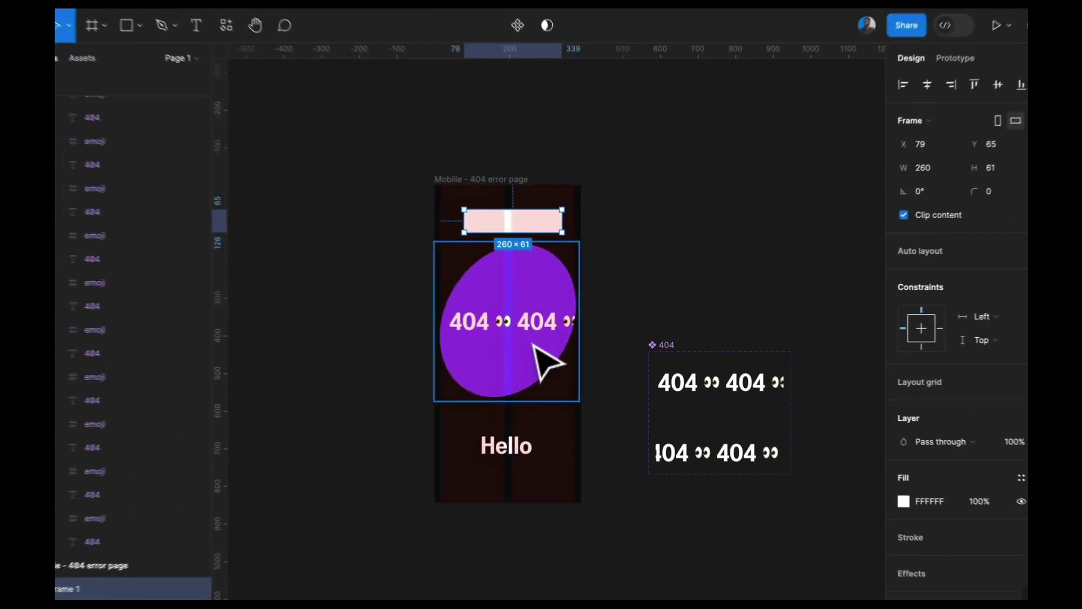